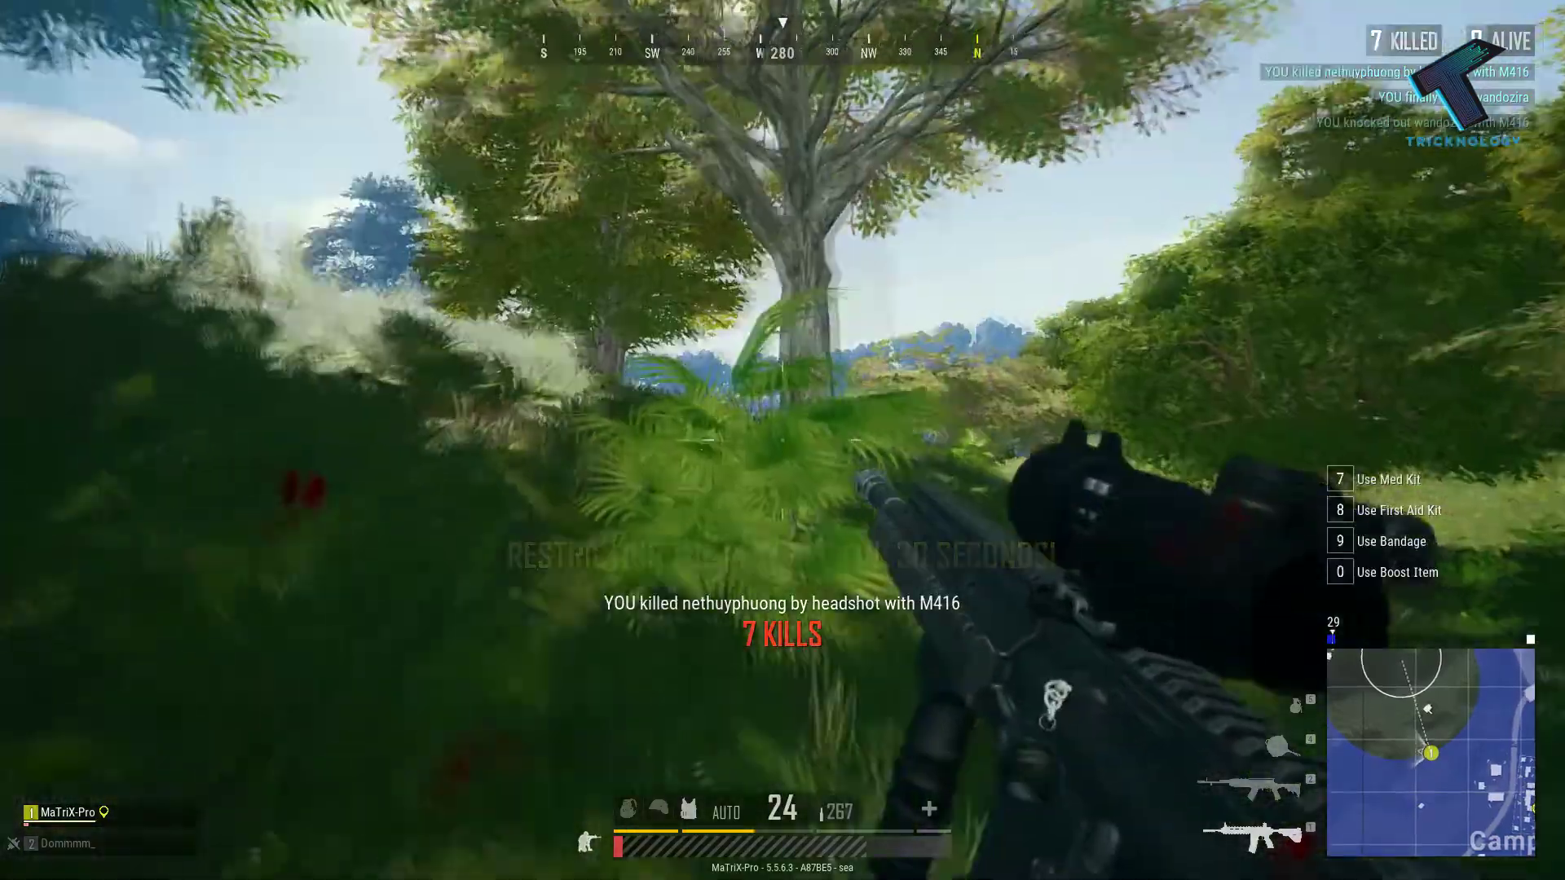
# - Heal up in PUBG by using a First Aid Kit and then Painkillers from the inventory
pyautogui.press('8')
pyautogui.press('Tab')
pyautogui.press('Tab')
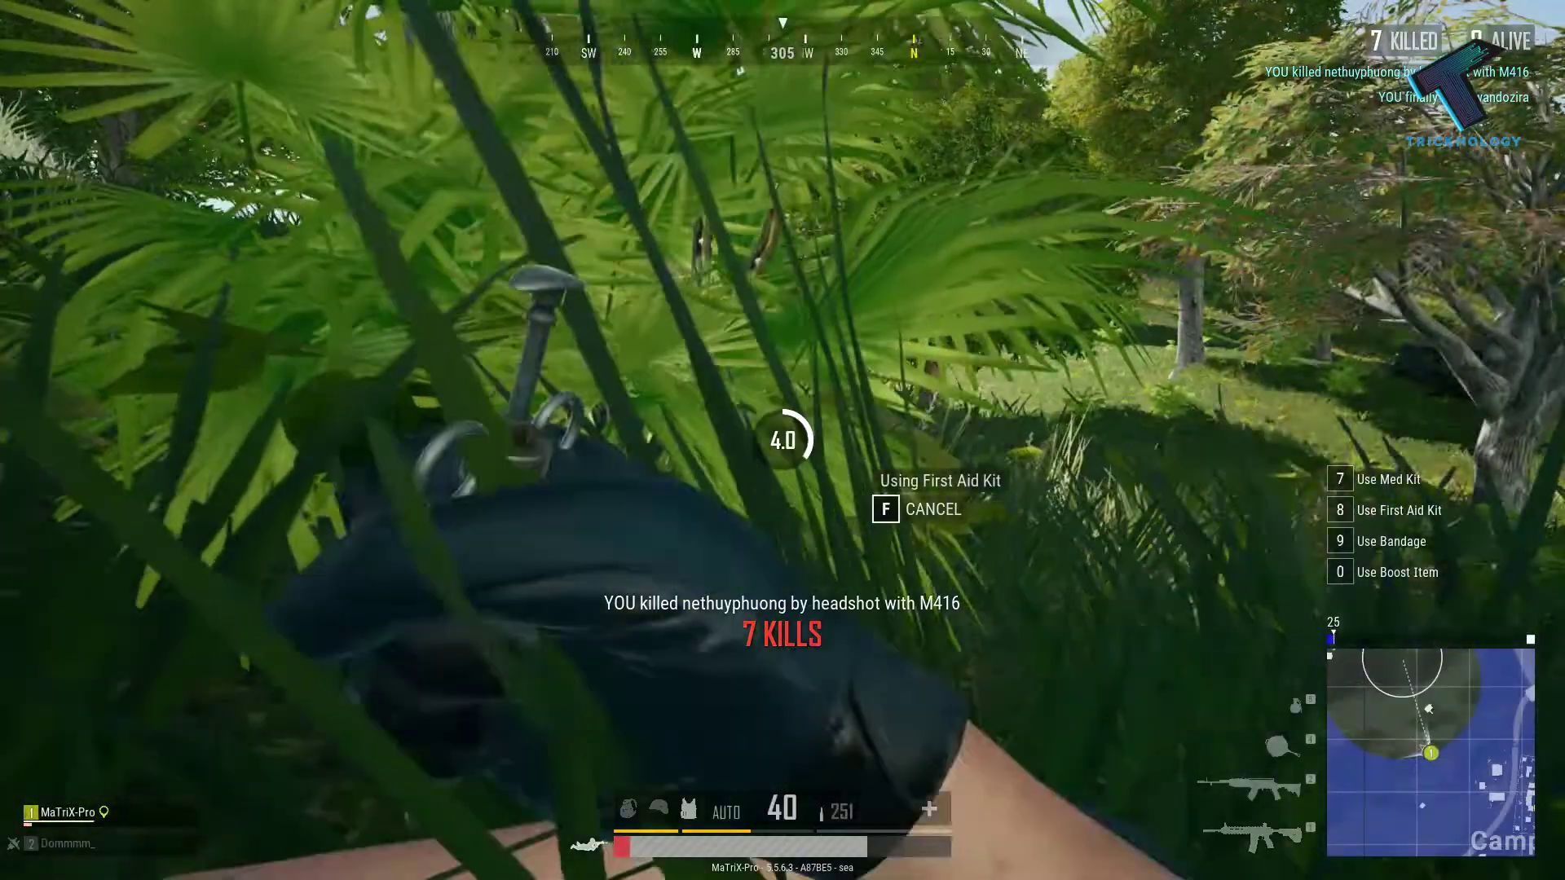
pyautogui.press('Tab')
pyautogui.press('Tab')
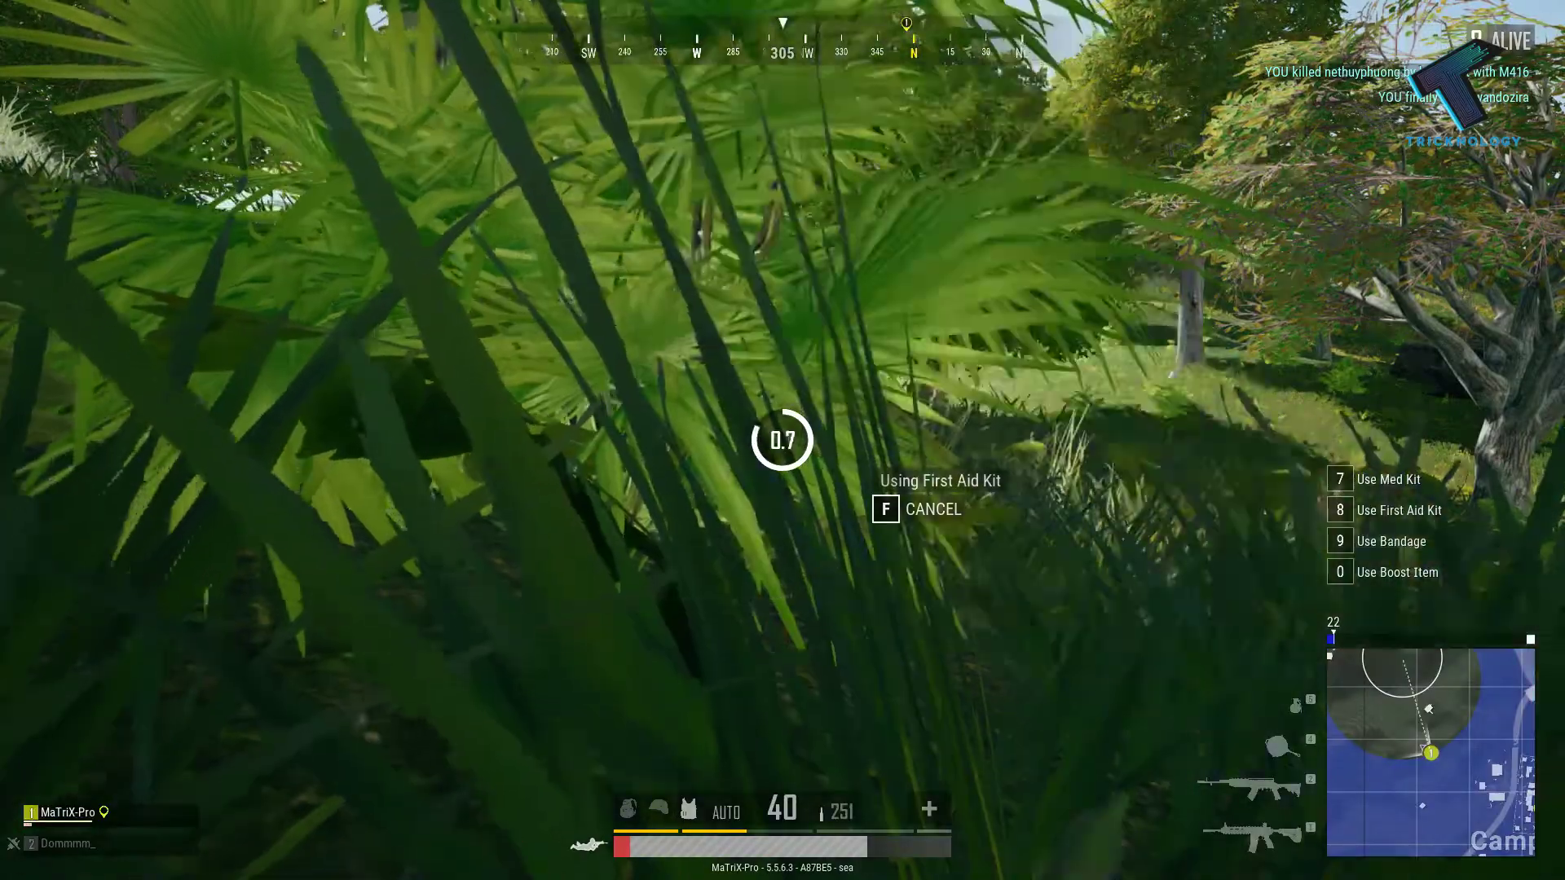
pyautogui.press('Tab')
pyautogui.press('0')
pyautogui.press('Tab')
pyautogui.press('Tab')
pyautogui.press('Tab')
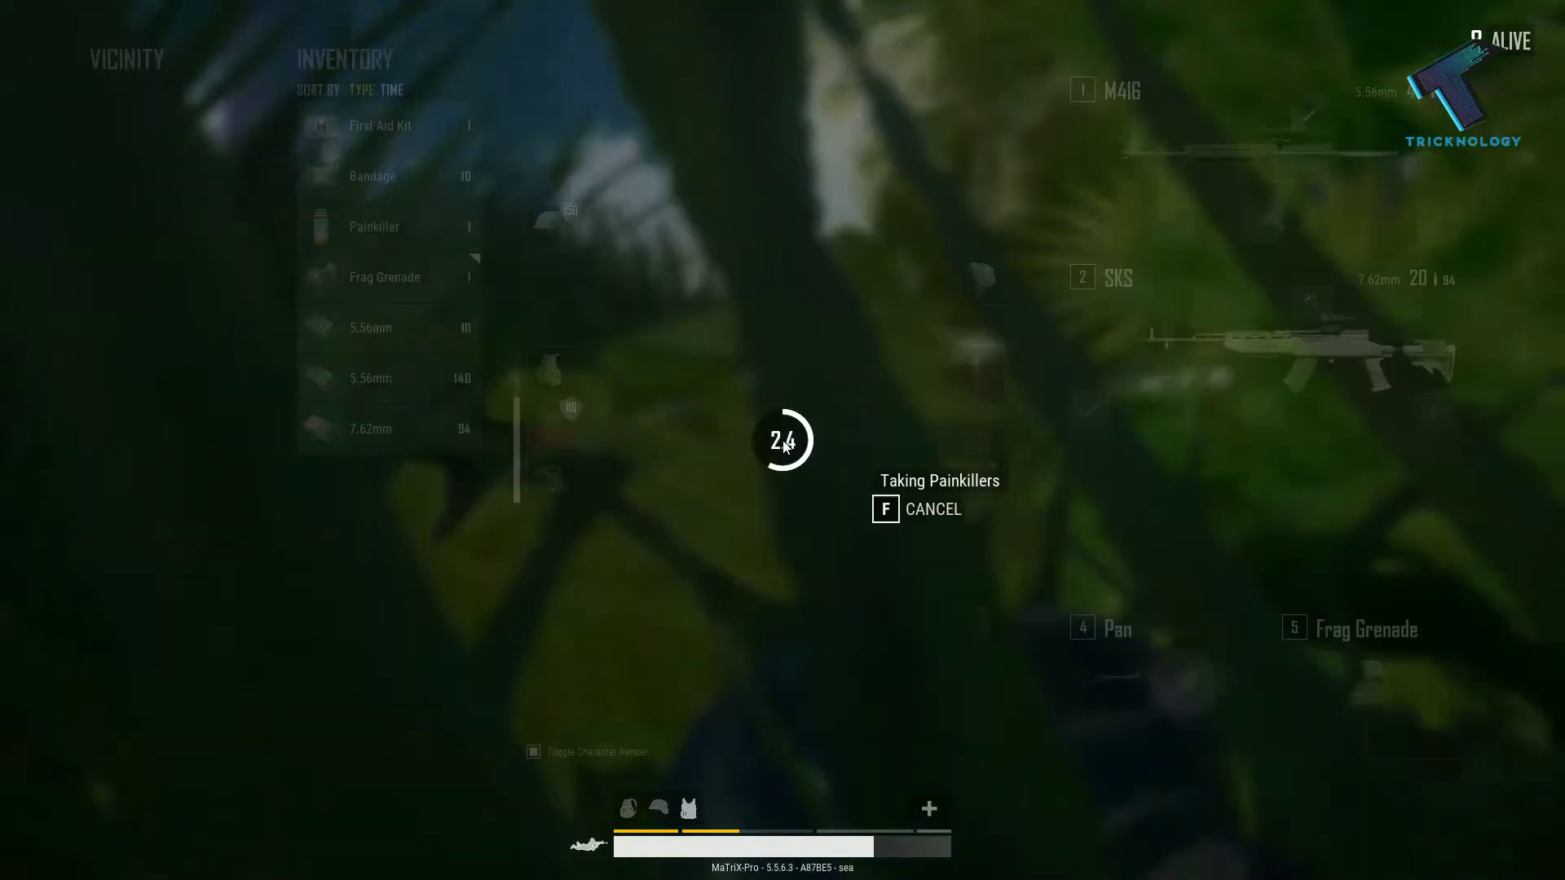
pyautogui.press('Tab')
pyautogui.press('Tab')
# - Sprint into open grass, loot the nearby Energy Drink and First Aid Kit, and use the kit
pyautogui.hotkey('shift', 'w')
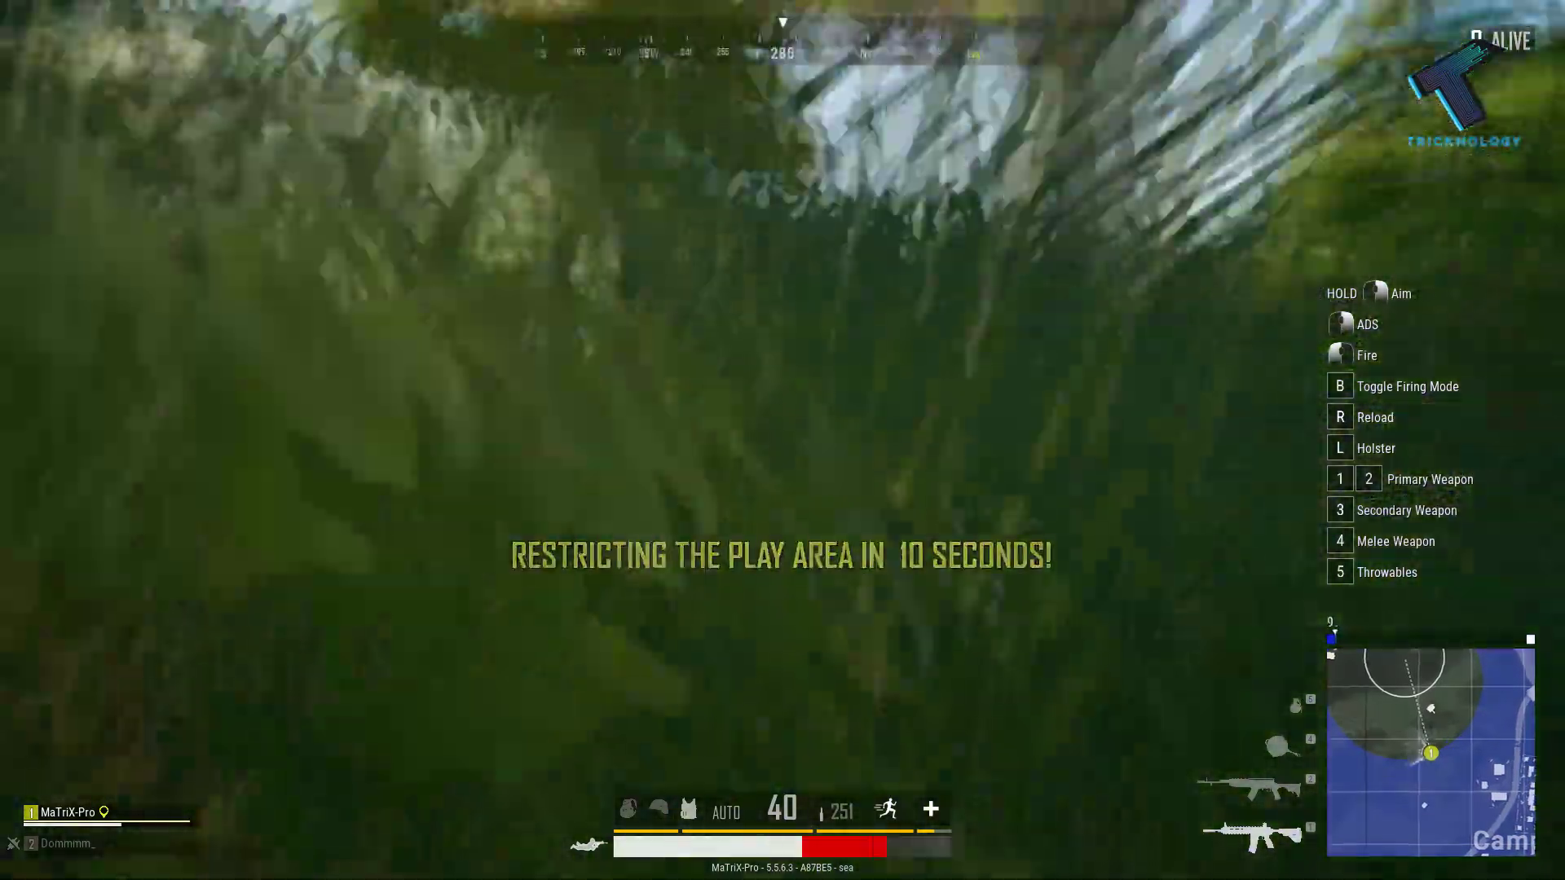
pyautogui.press('z')
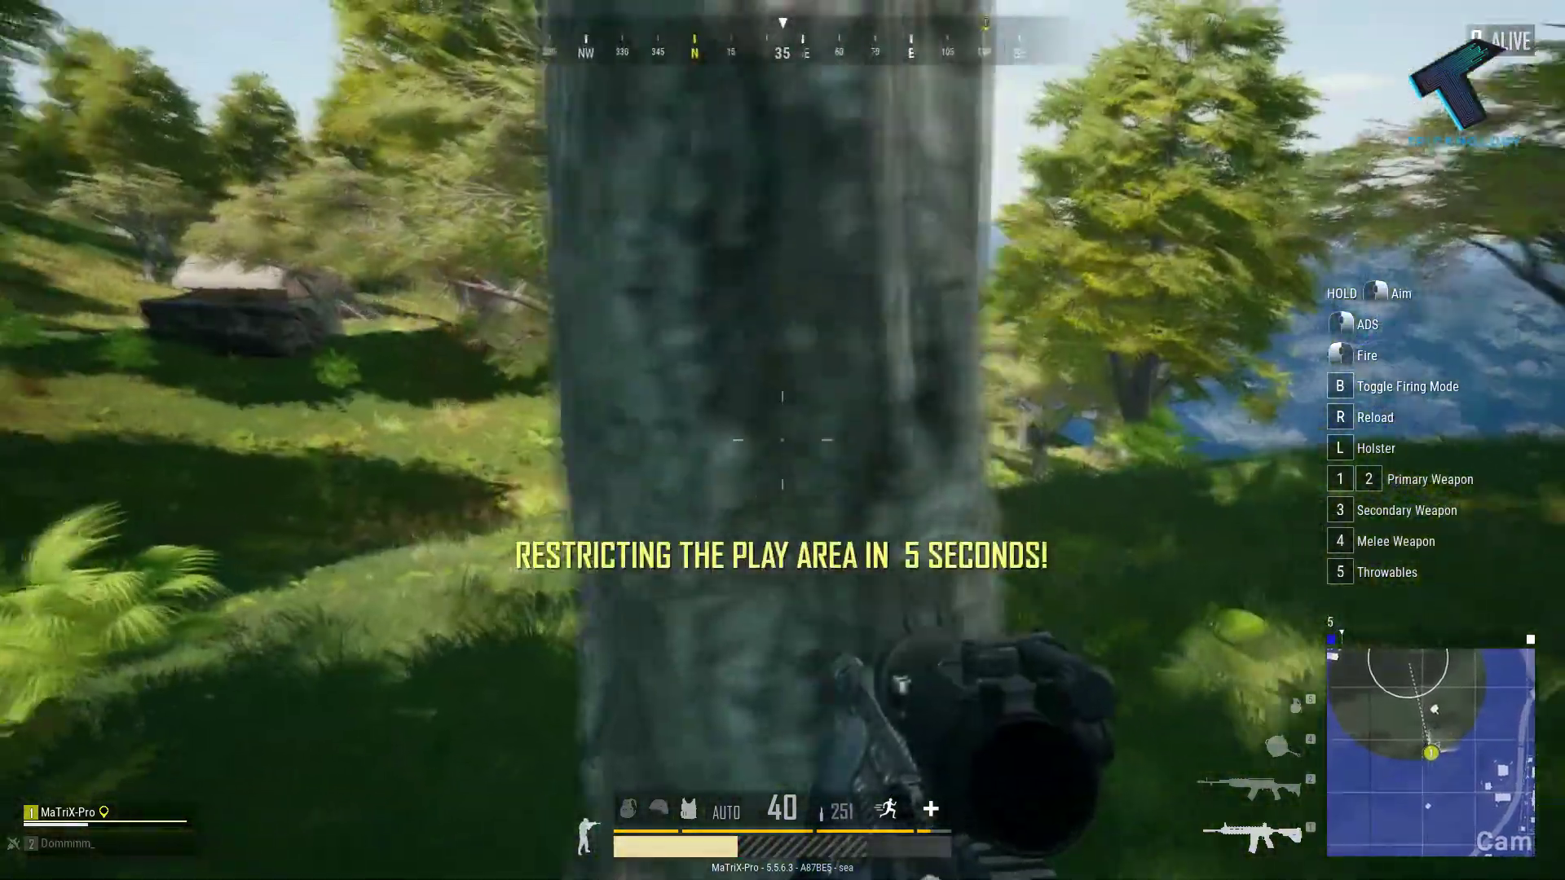
pyautogui.press('Tab')
pyautogui.rightClick(175, 220)
pyautogui.rightClick(174, 119)
pyautogui.rightClick(380, 125)
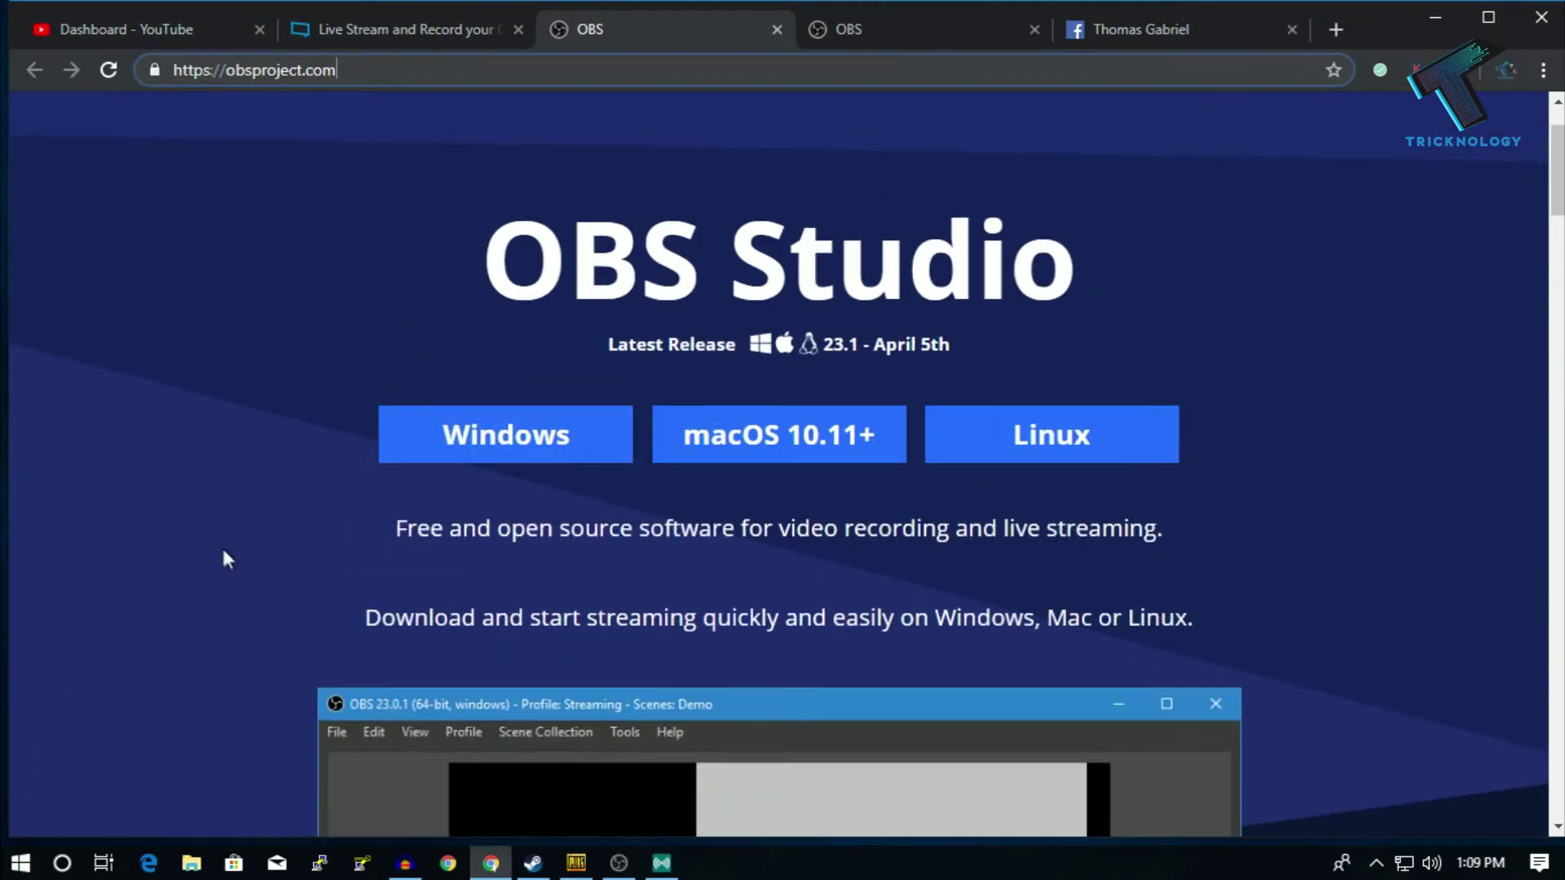
# - Start the Windows OBS Studio download on obsproject.com and cancel the download manager's save prompt
pyautogui.scroll(-1, 507, 444)
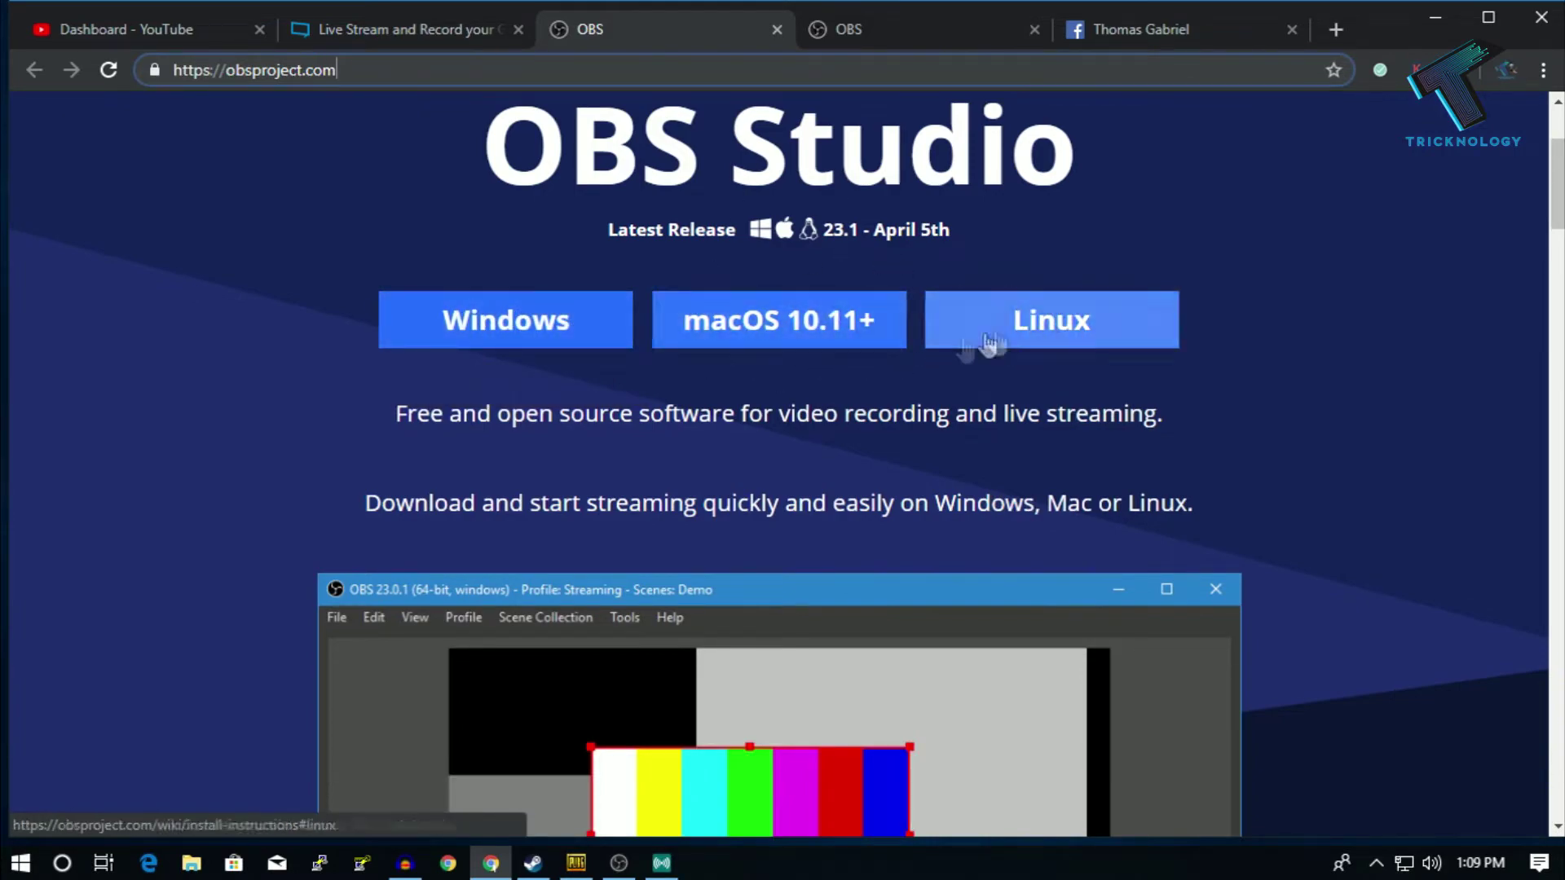
pyautogui.scroll(3, 678, 508)
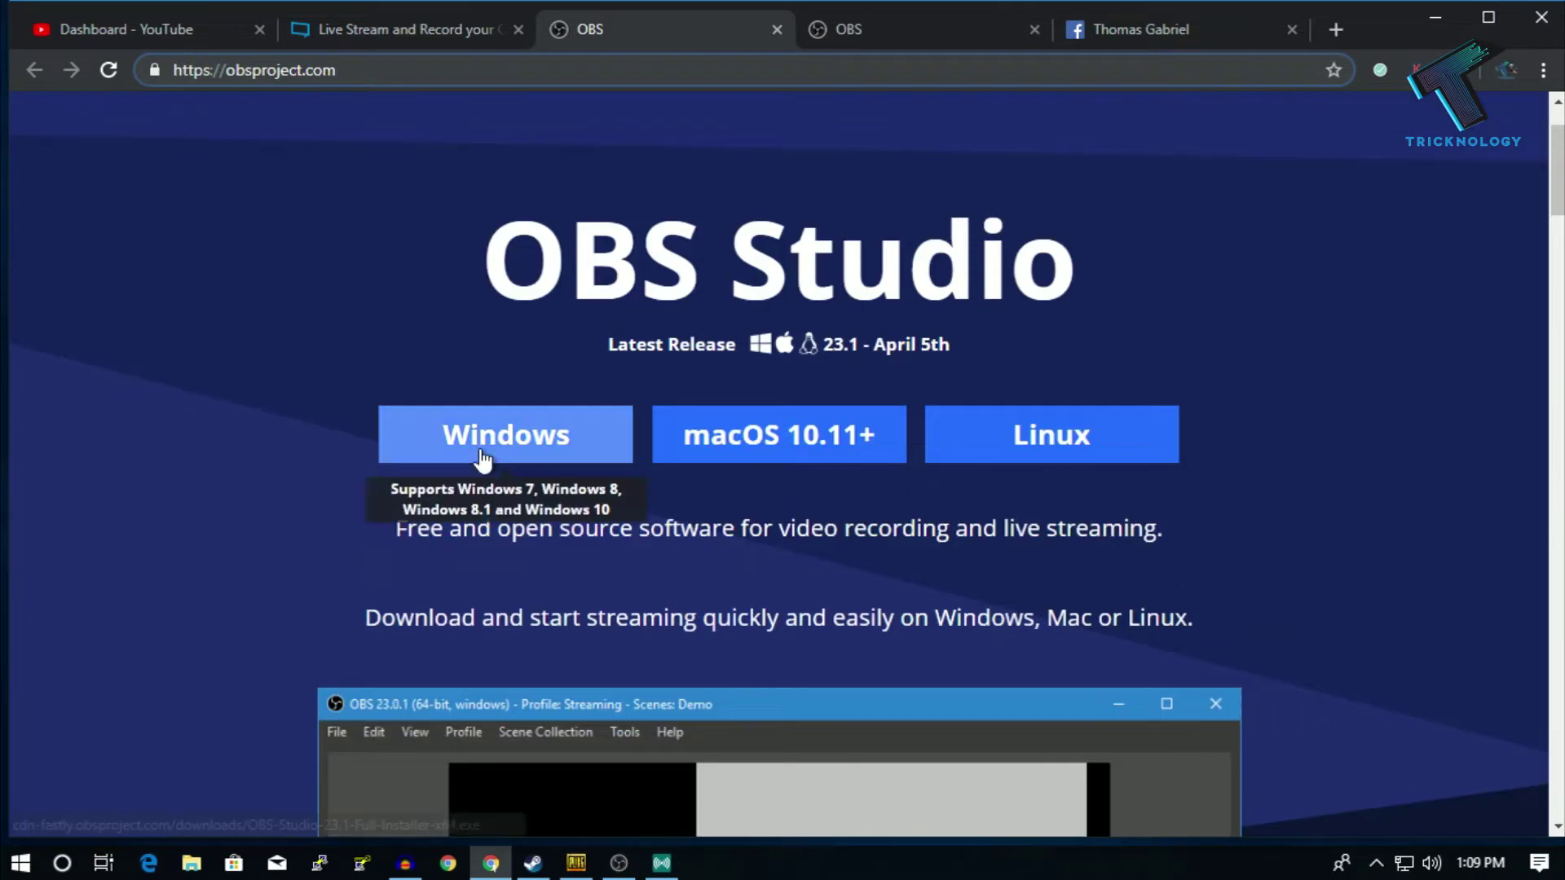
pyautogui.click(481, 444)
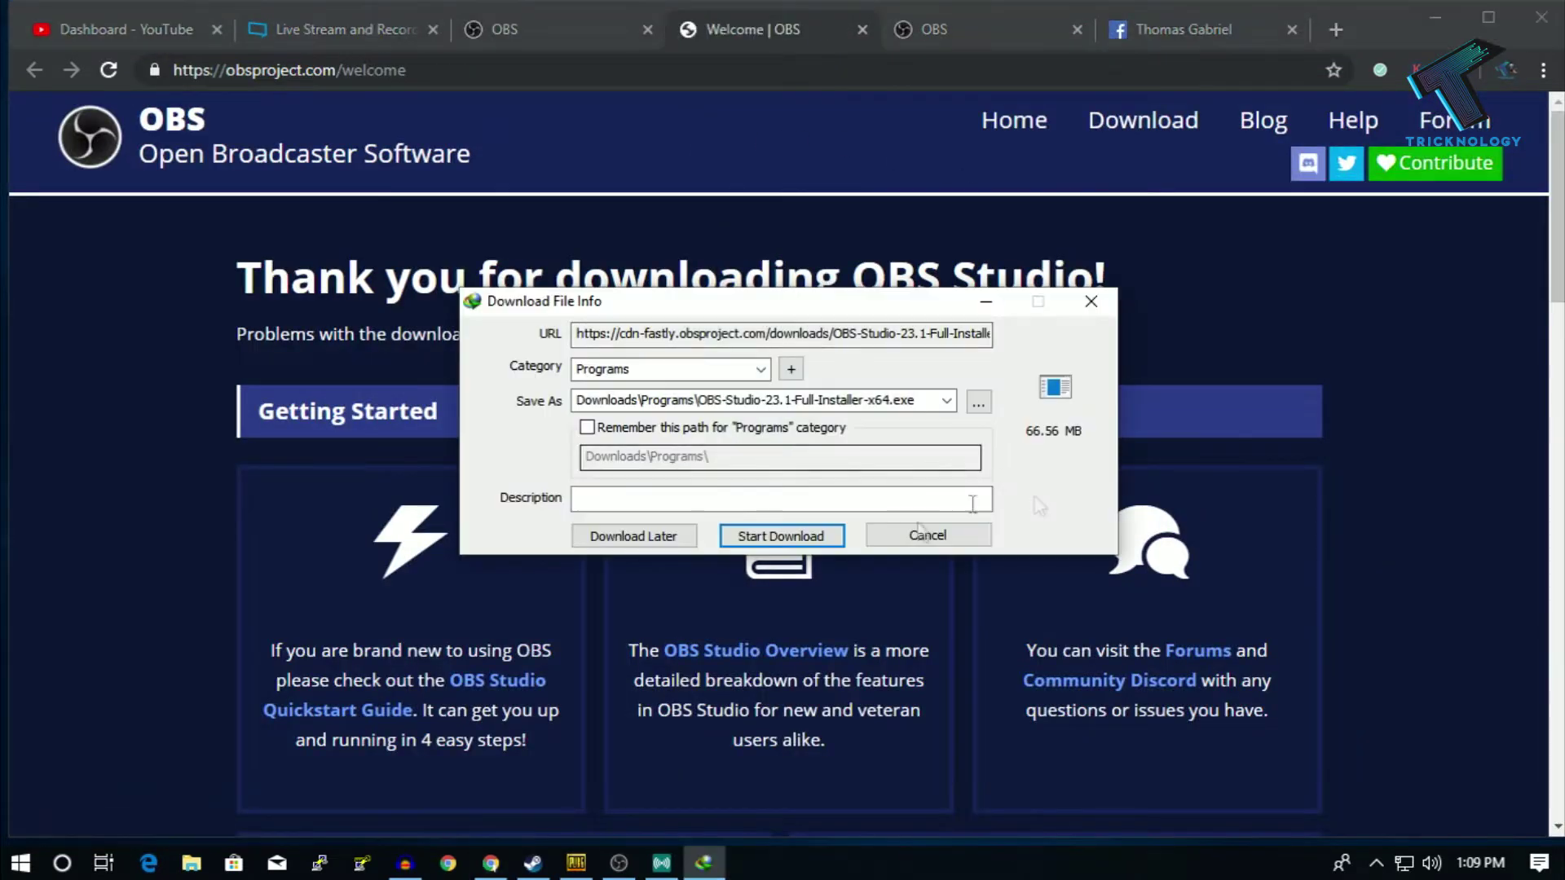
pyautogui.click(932, 534)
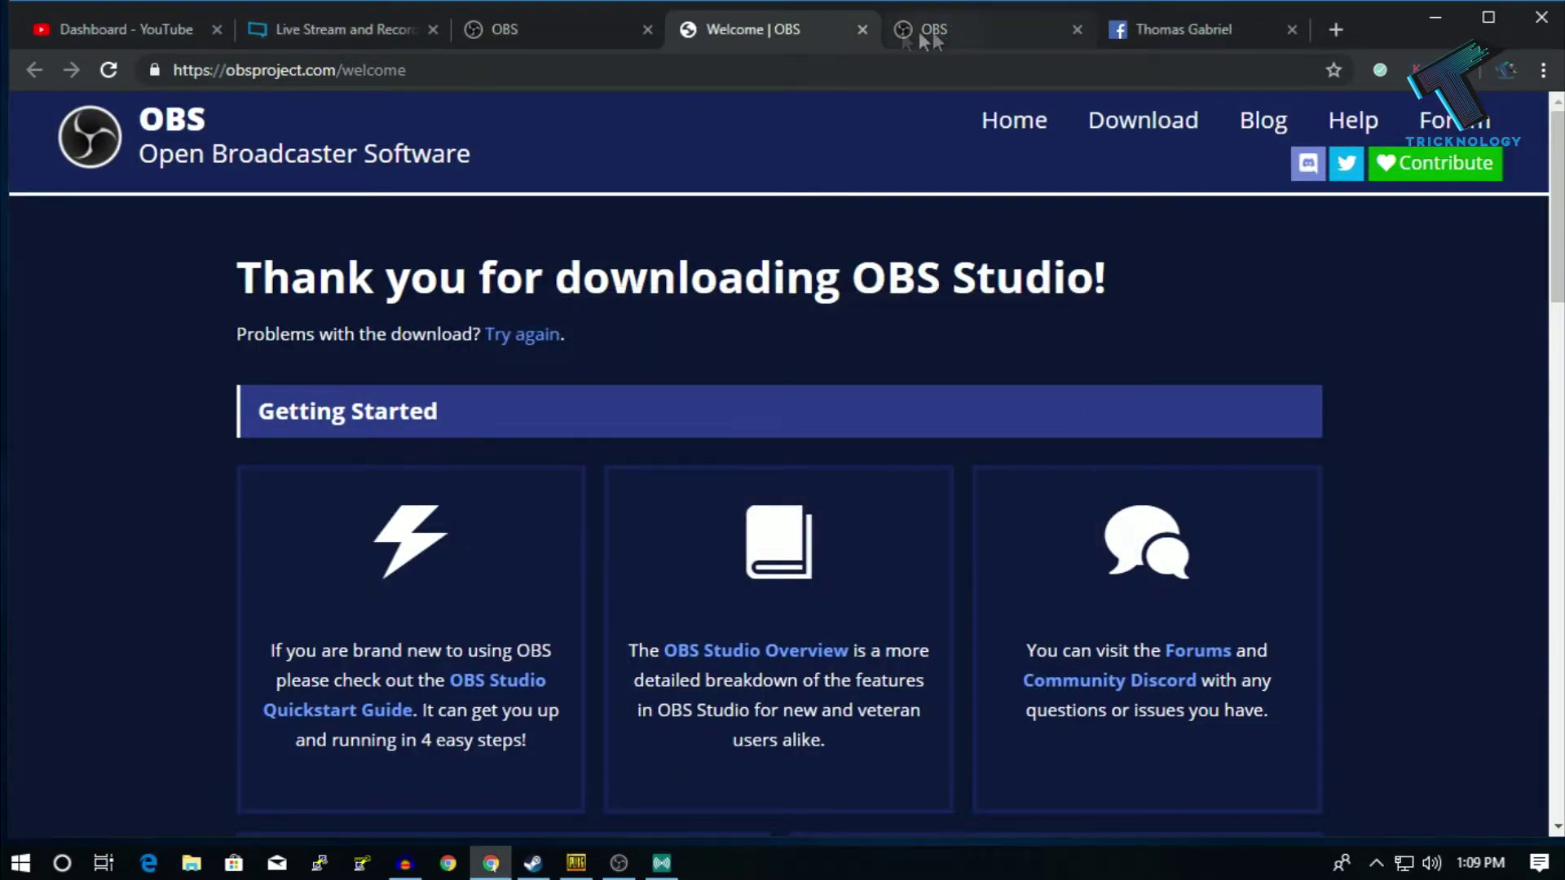
pyautogui.click(419, 32)
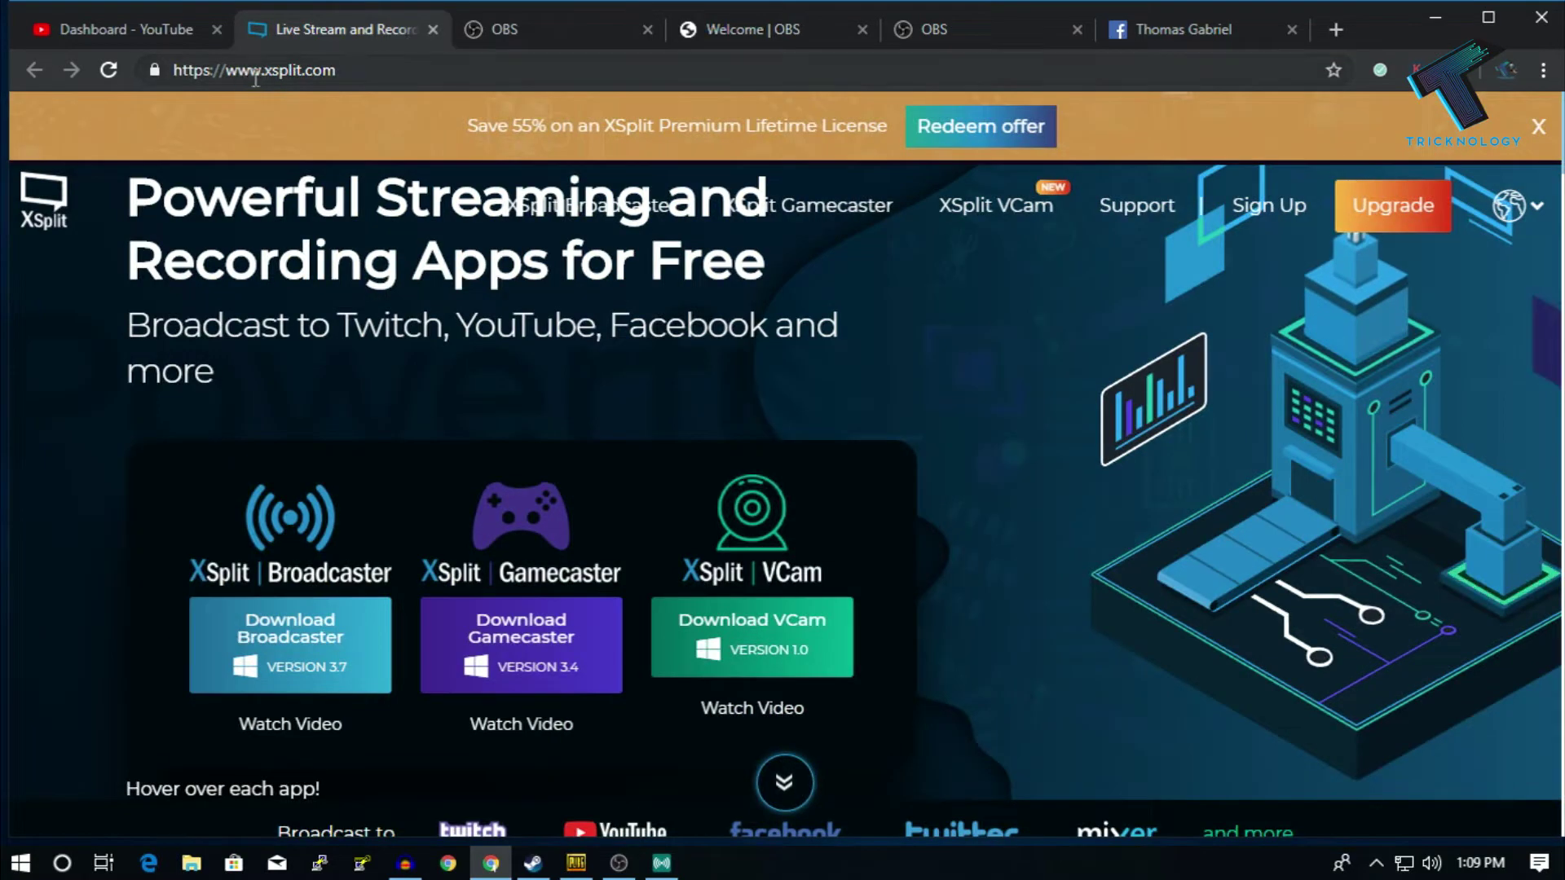
# - Download XSplit Broadcaster, accepting the duplicate download and cancelling the download manager's prompt
pyautogui.click(372, 69)
pyautogui.moveTo(344, 536)
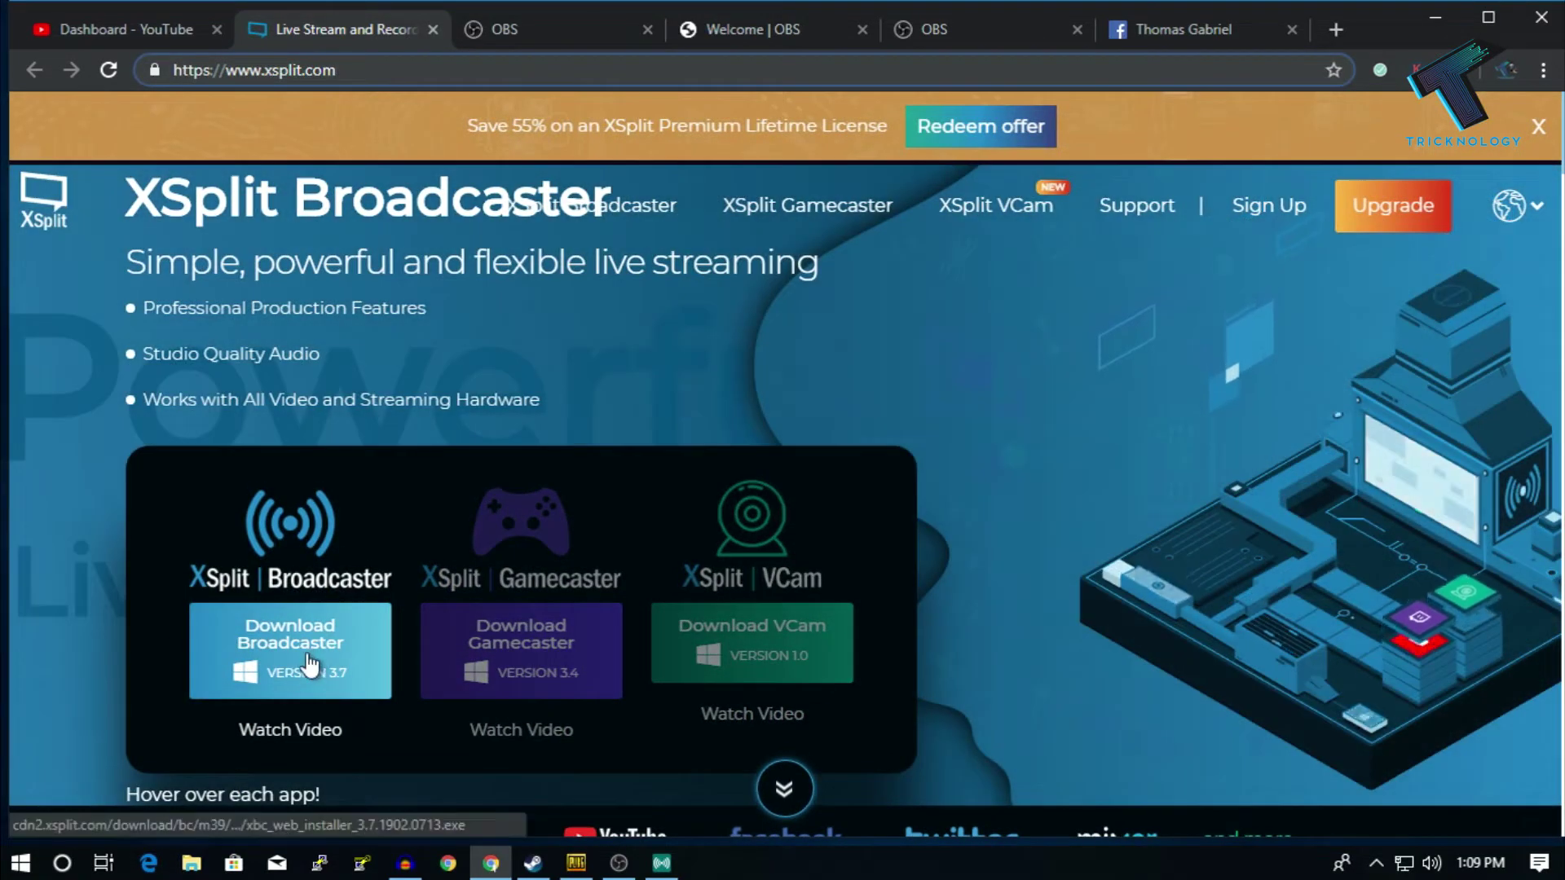
pyautogui.click(310, 664)
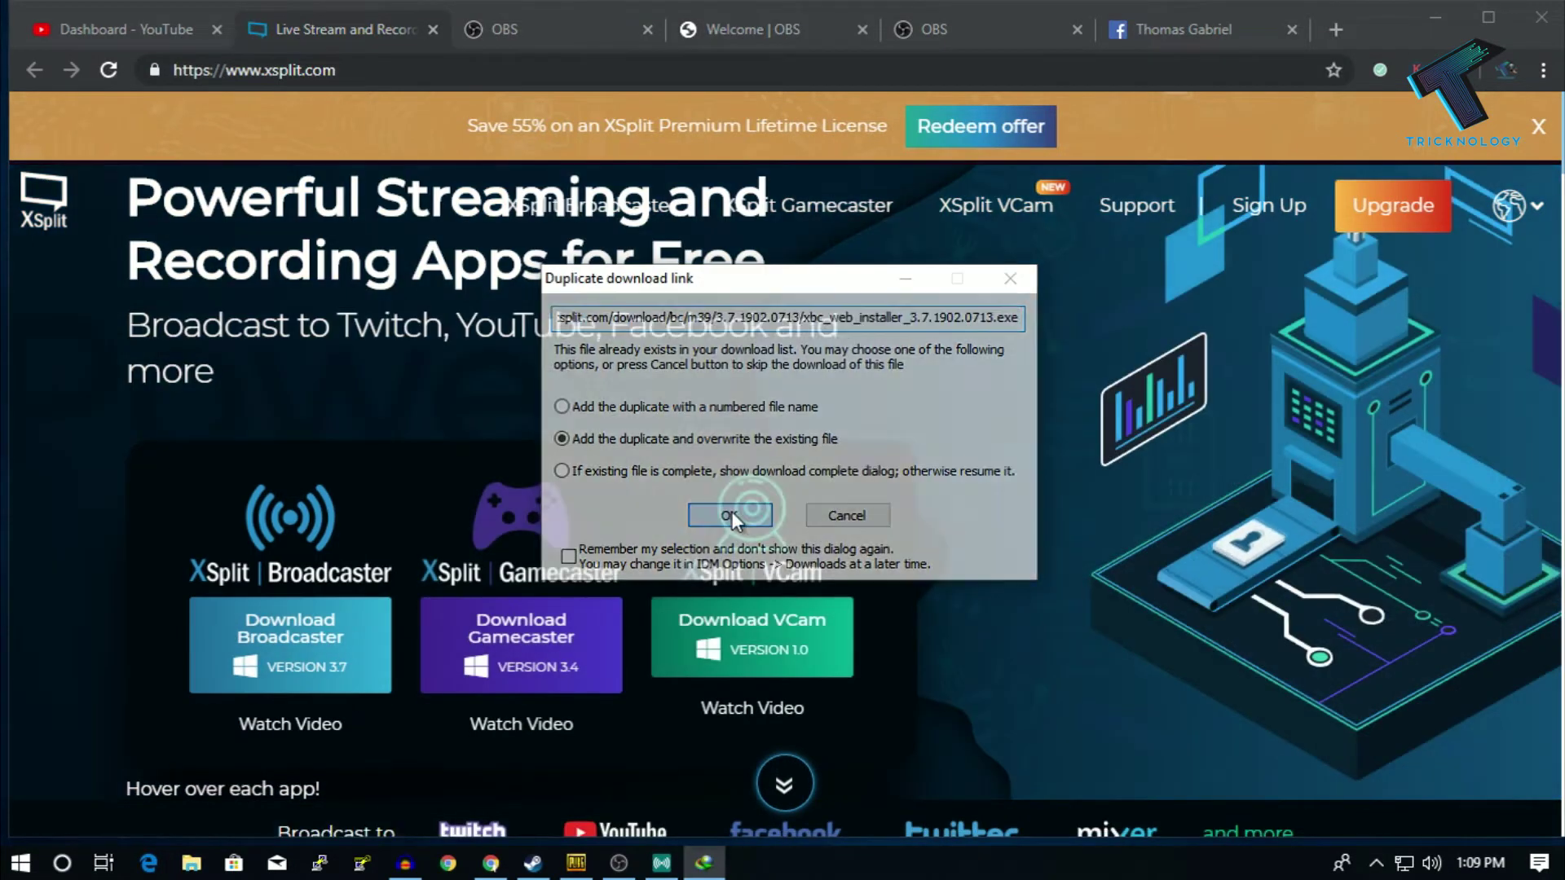
pyautogui.click(730, 514)
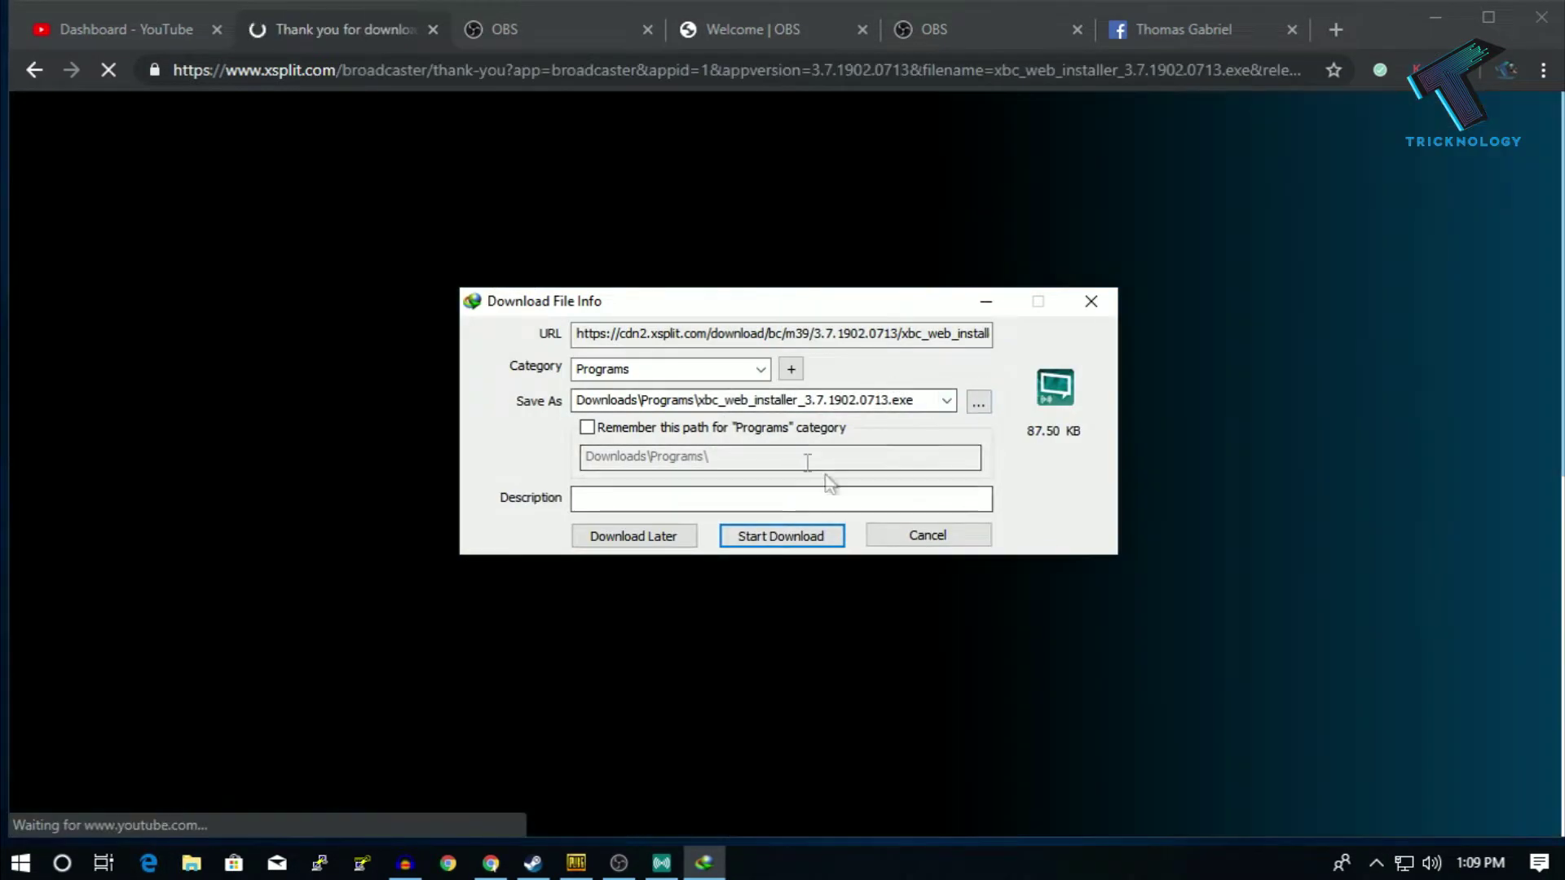
pyautogui.click(928, 534)
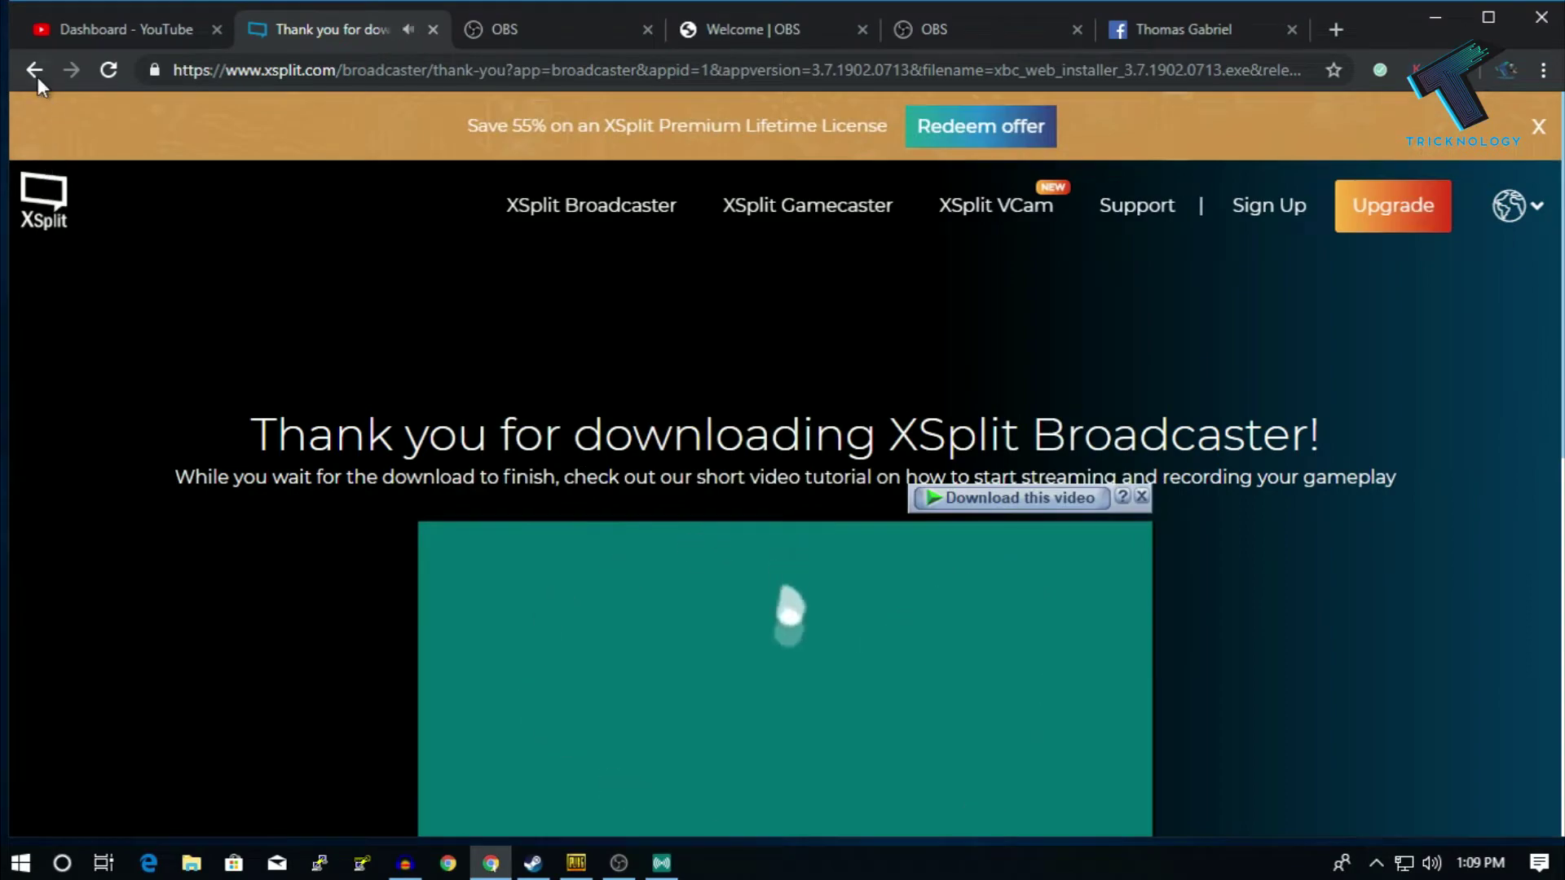
# - Return to the xsplit.com home page and minimize Chrome to the desktop
pyautogui.click(36, 77)
pyautogui.scroll(-5, 637, 658)
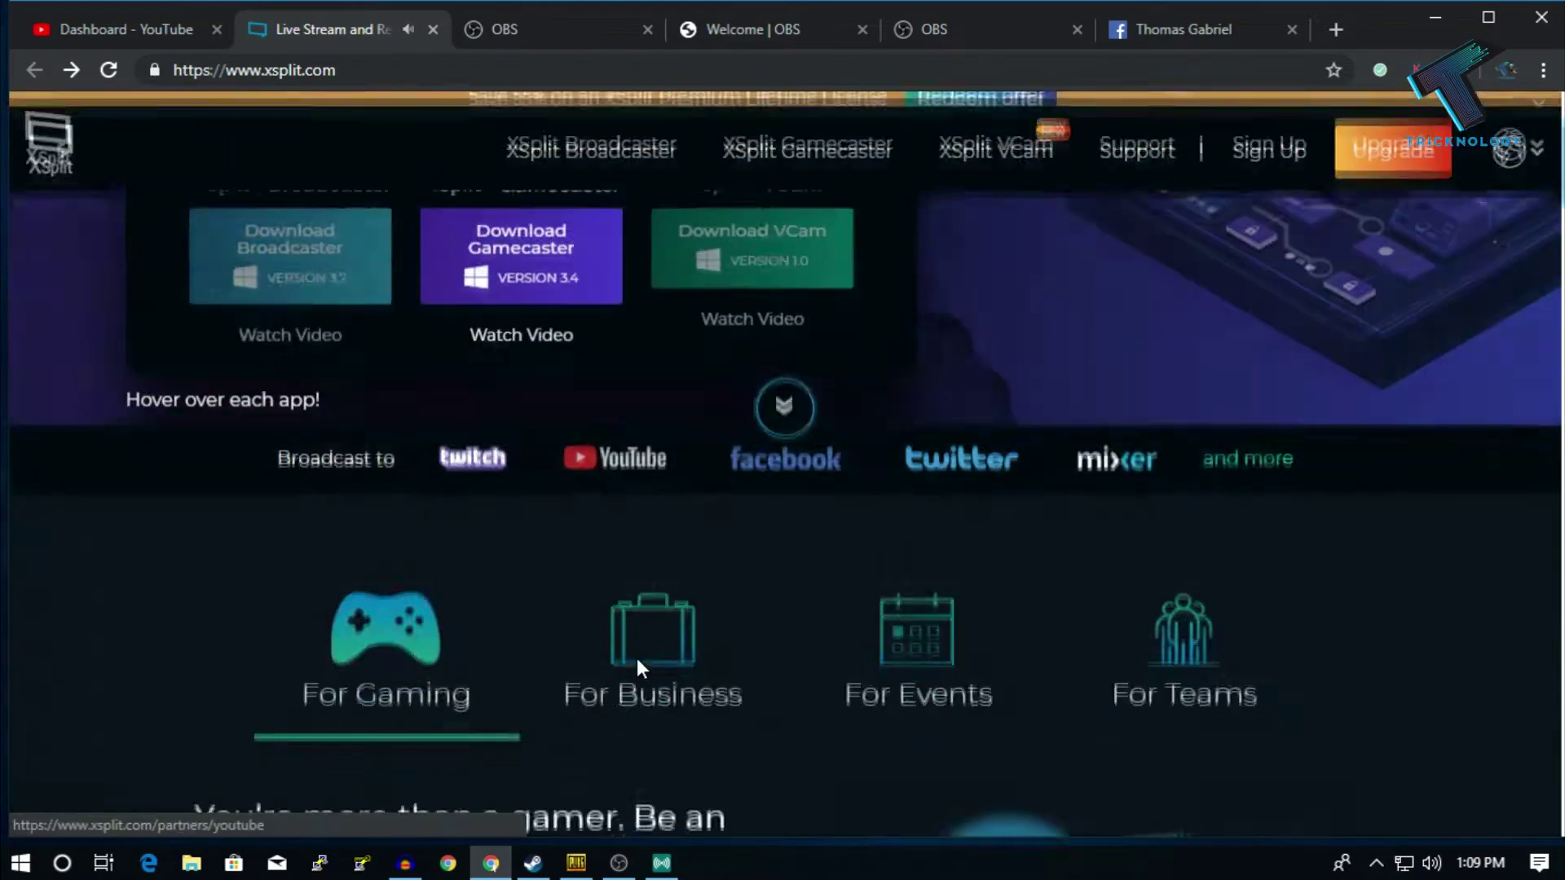
pyautogui.scroll(5, 638, 658)
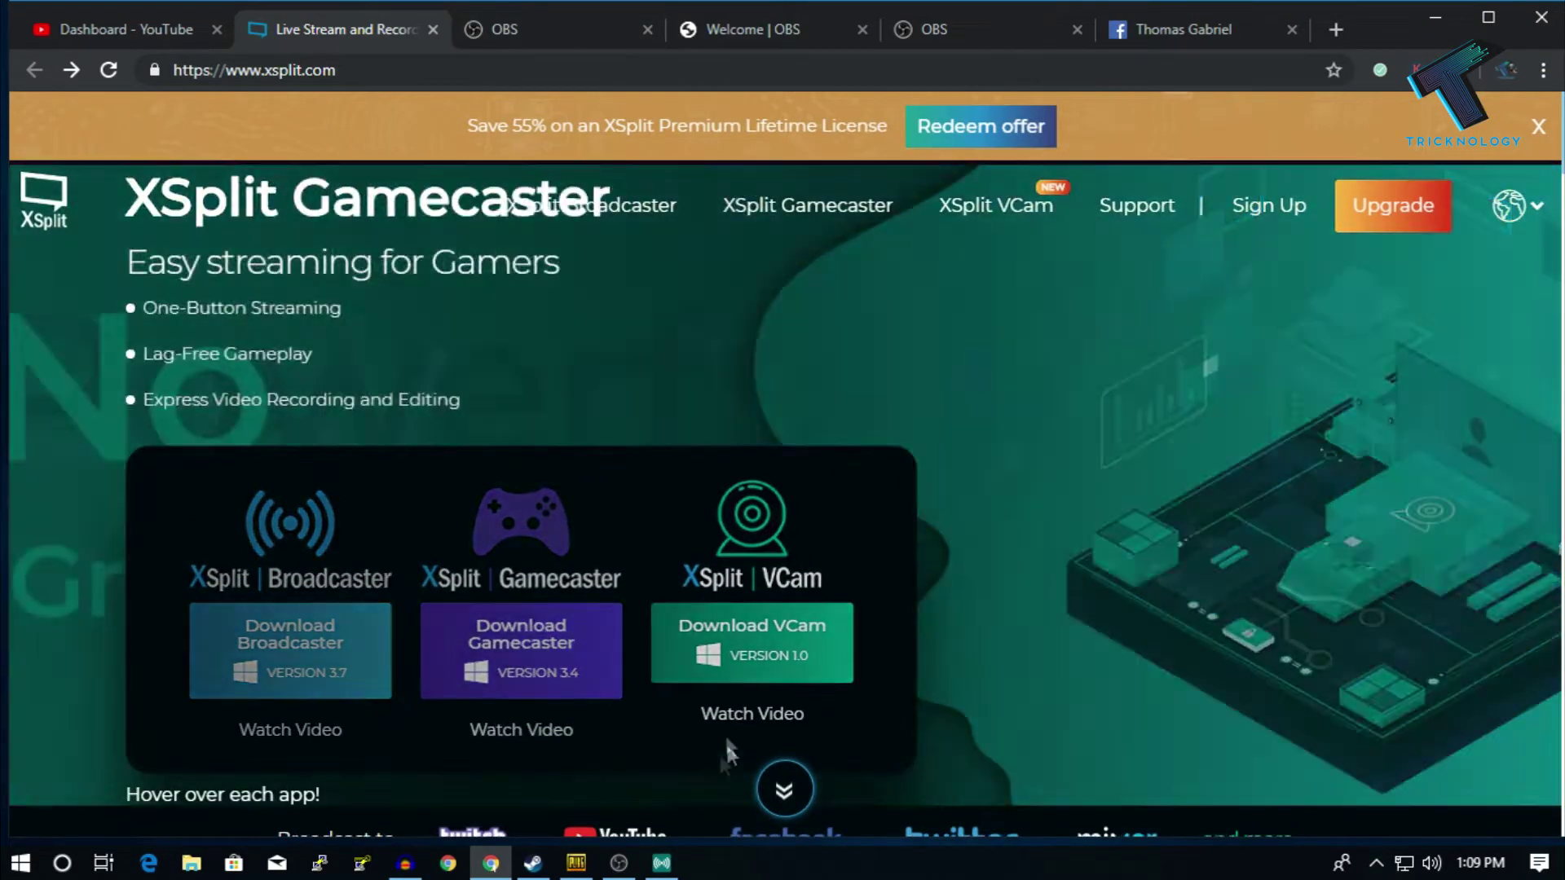
pyautogui.click(1433, 19)
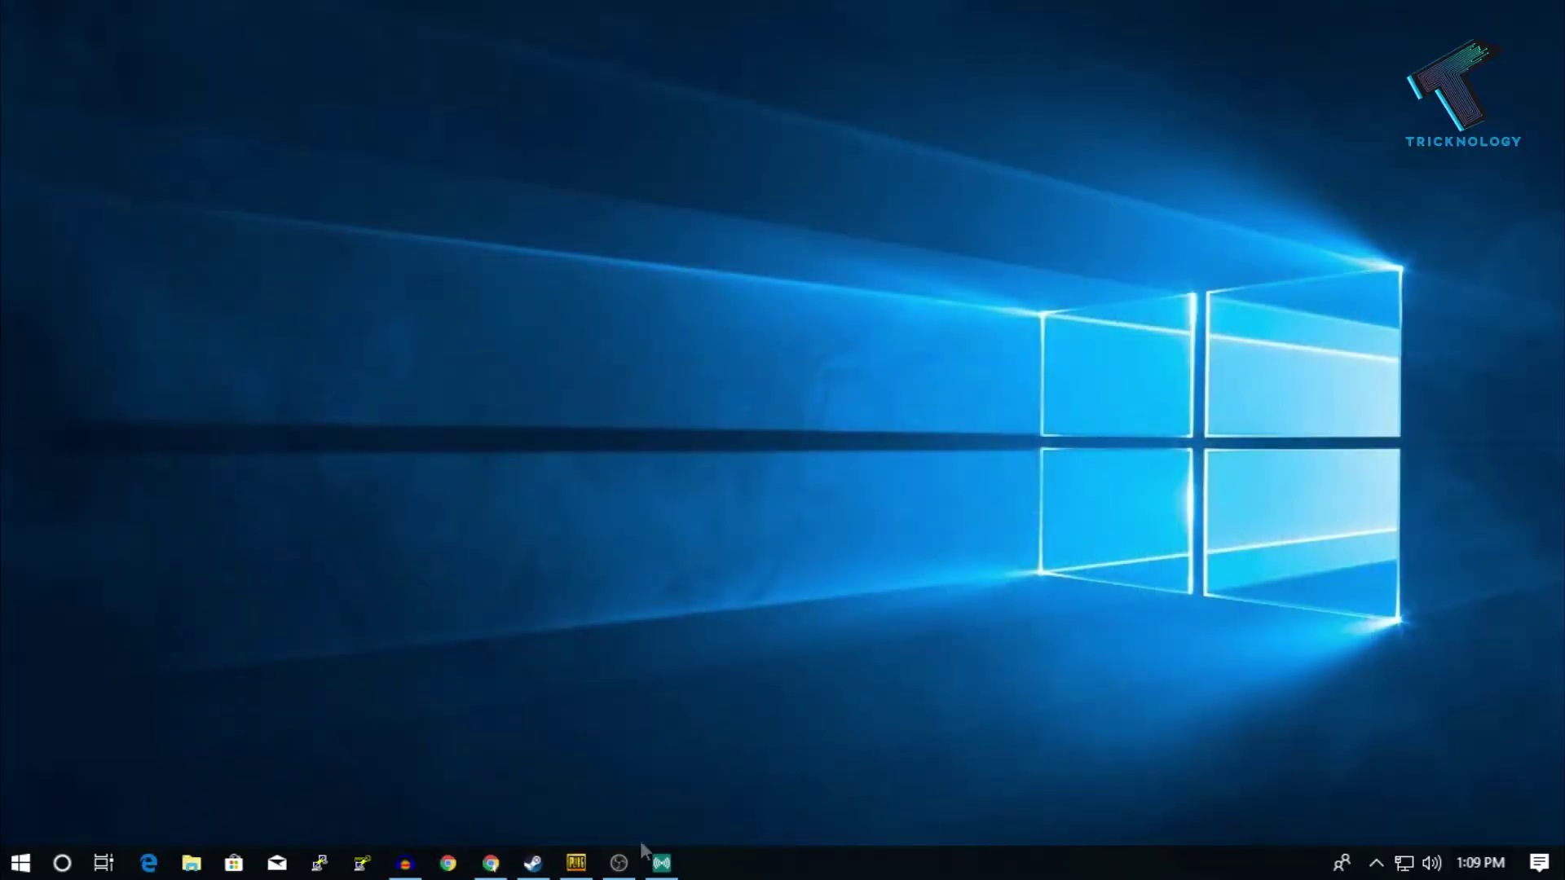
# - Arrange the OBS Studio and XSplit Broadcaster windows so both are visible on screen
pyautogui.click(661, 863)
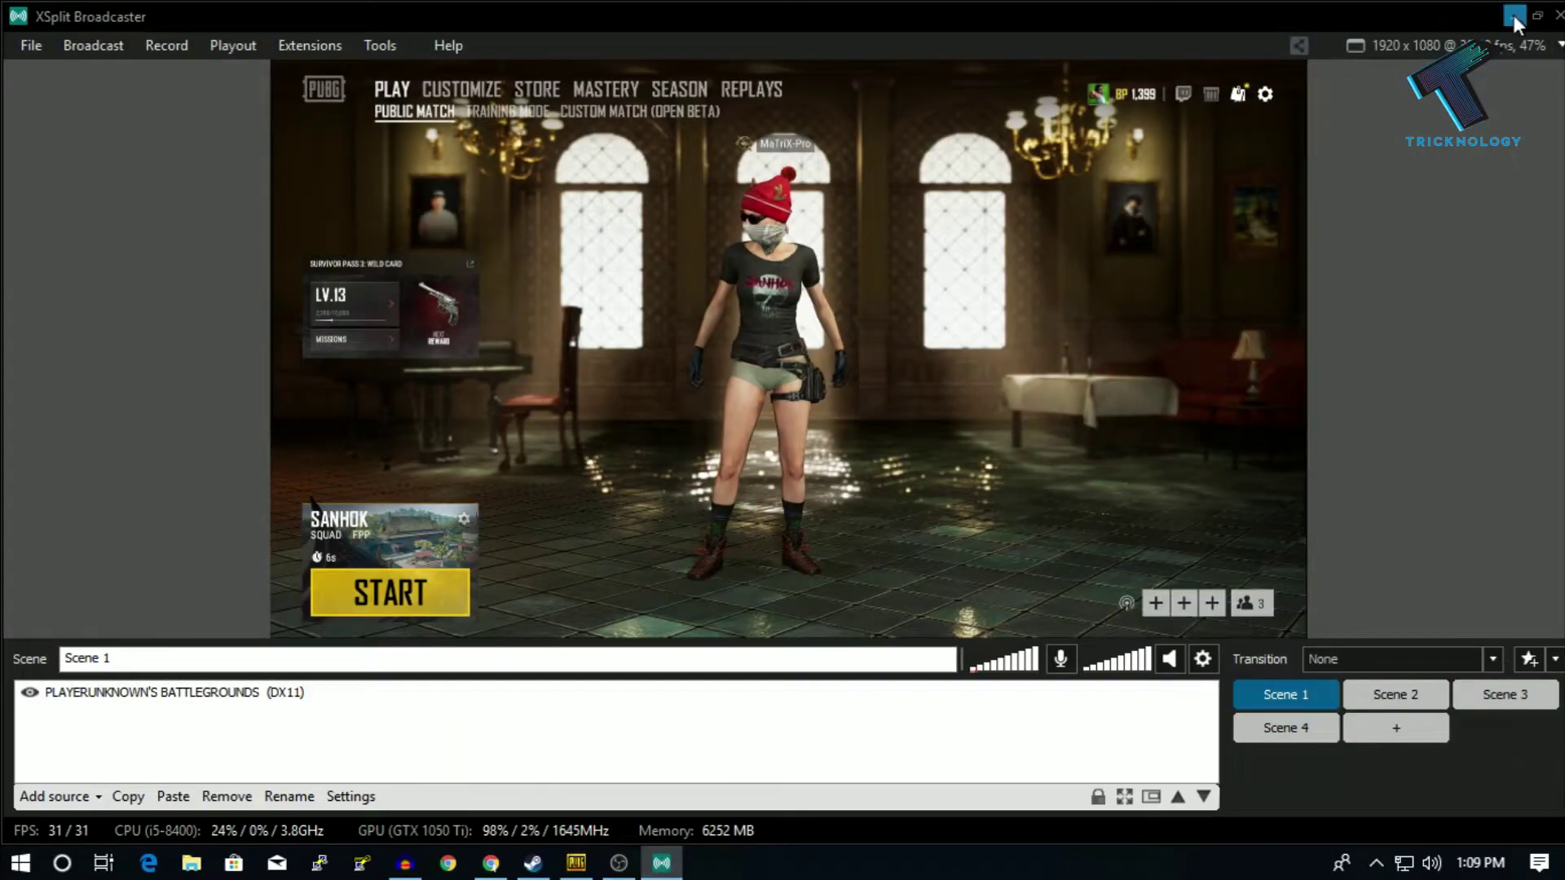
pyautogui.click(1513, 15)
pyautogui.click(619, 863)
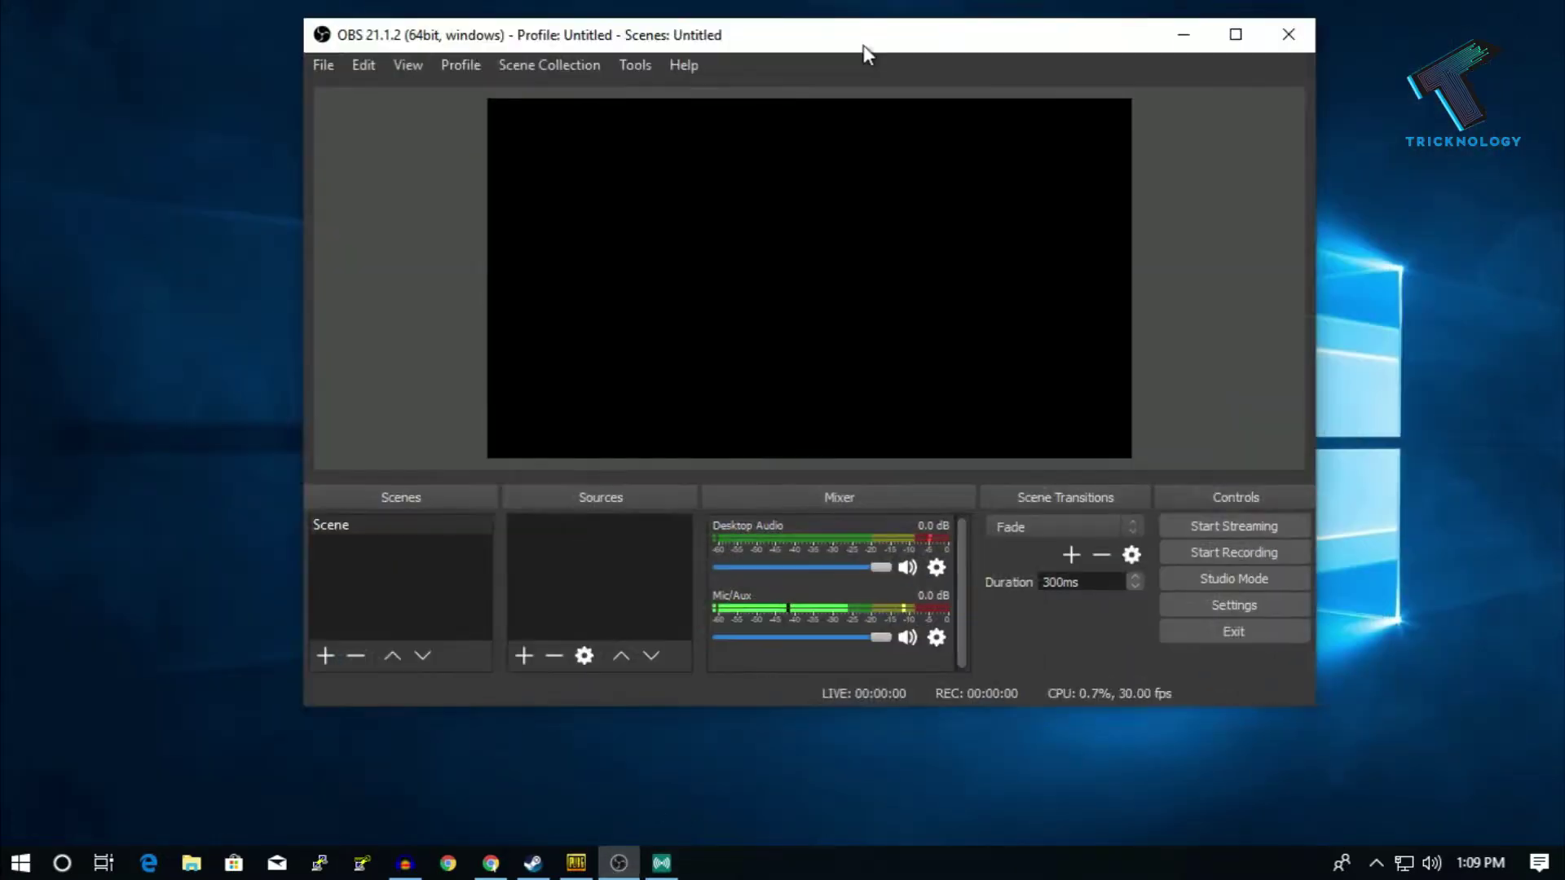
pyautogui.moveTo(863, 54); pyautogui.dragTo(663, 130)
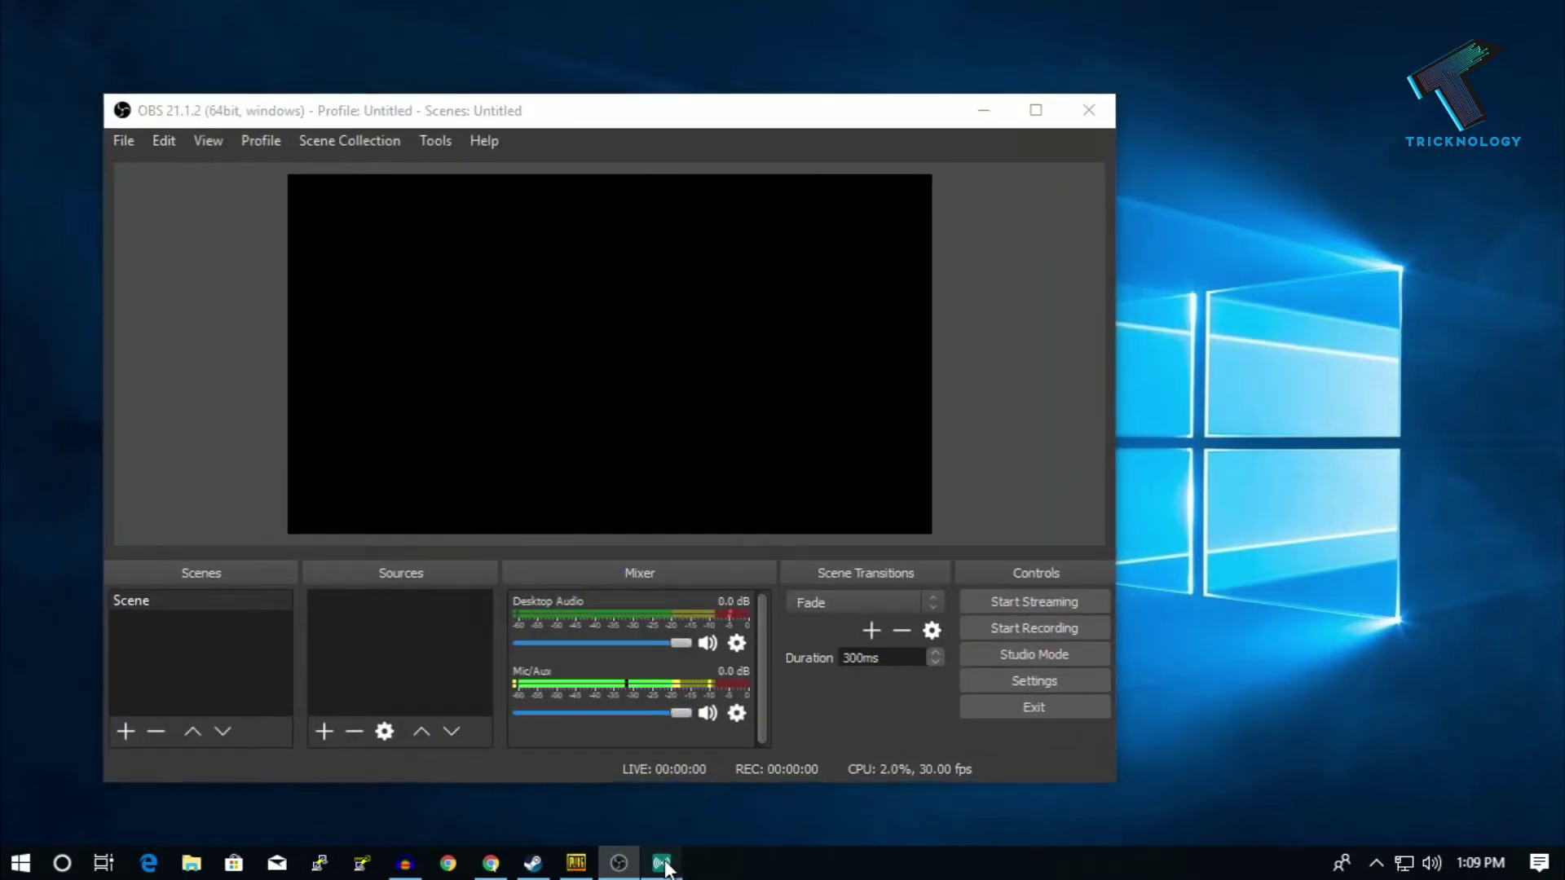
pyautogui.click(661, 862)
pyautogui.moveTo(457, 28); pyautogui.dragTo(828, 49)
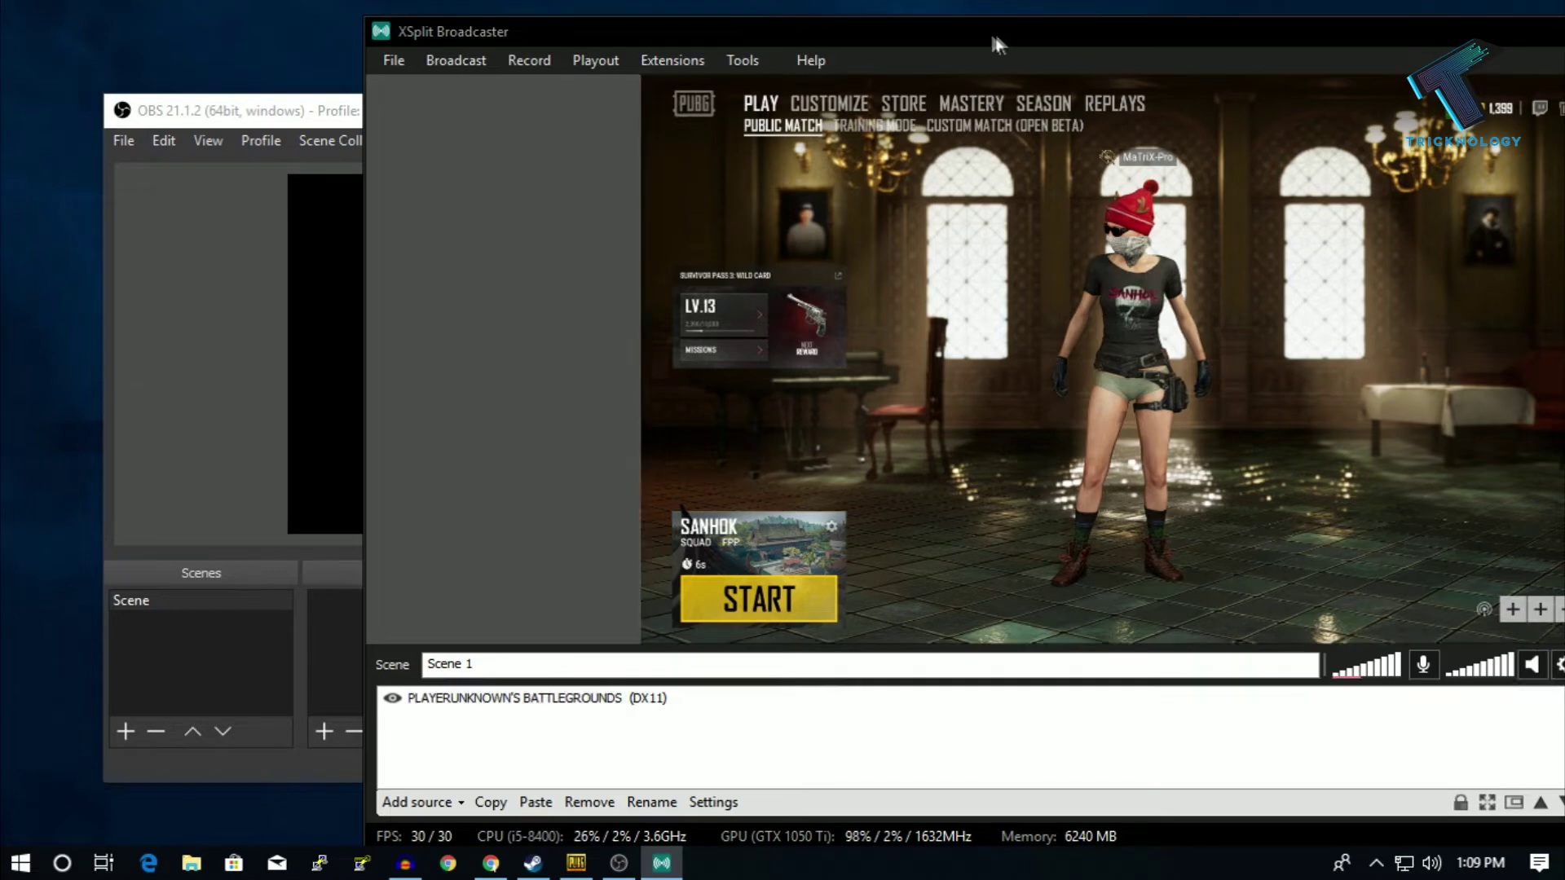
pyautogui.moveTo(995, 42); pyautogui.dragTo(873, 44)
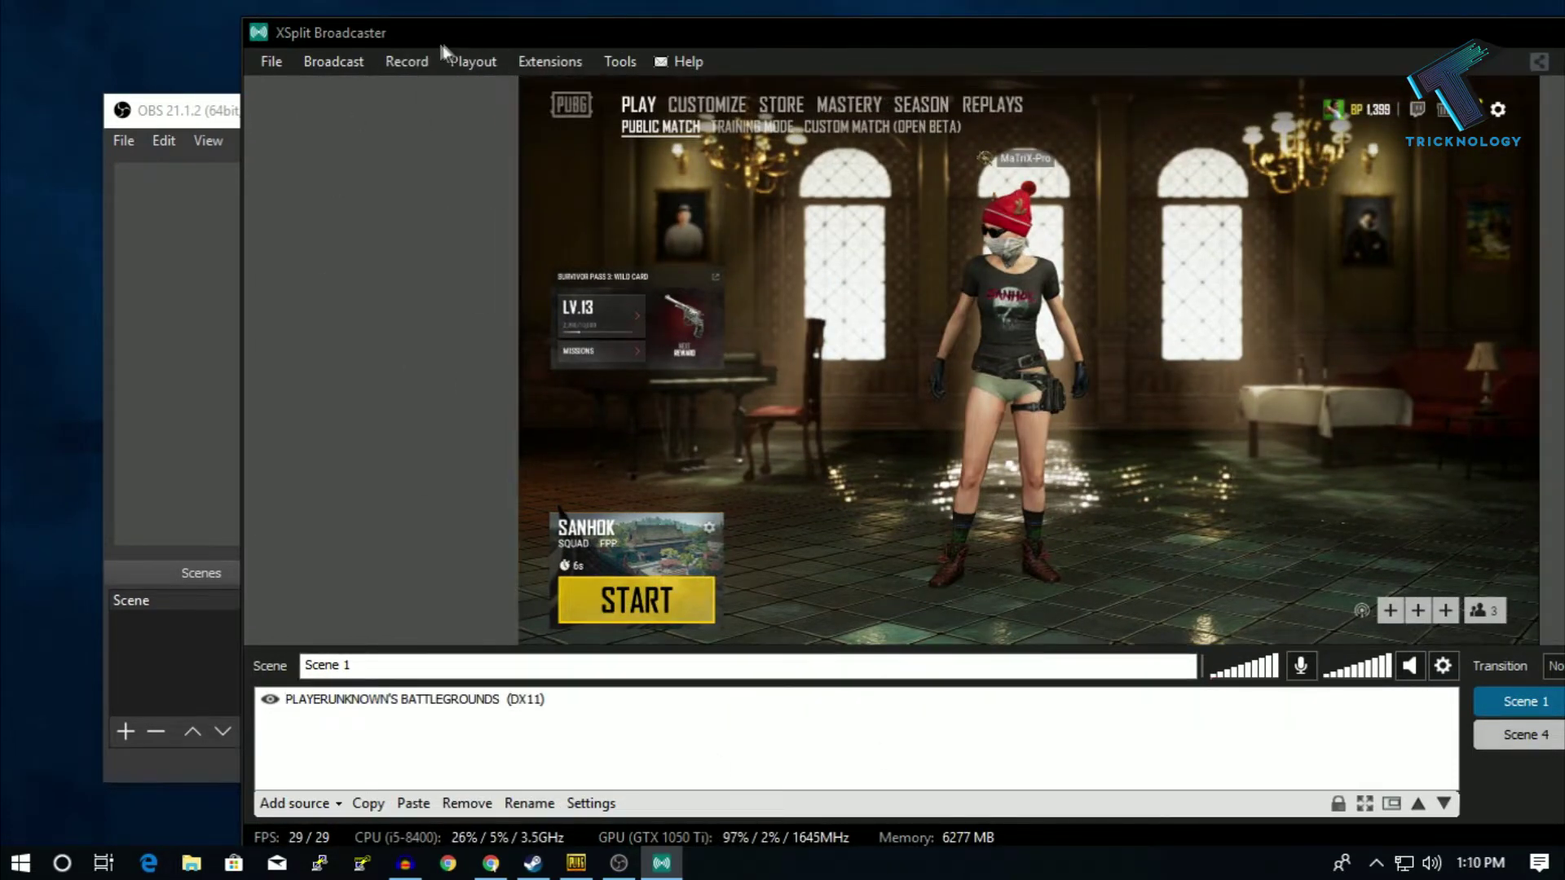
pyautogui.moveTo(439, 43); pyautogui.dragTo(585, 42)
# - Bring OBS Studio to the front, reposition it, and open its Settings
pyautogui.click(253, 106)
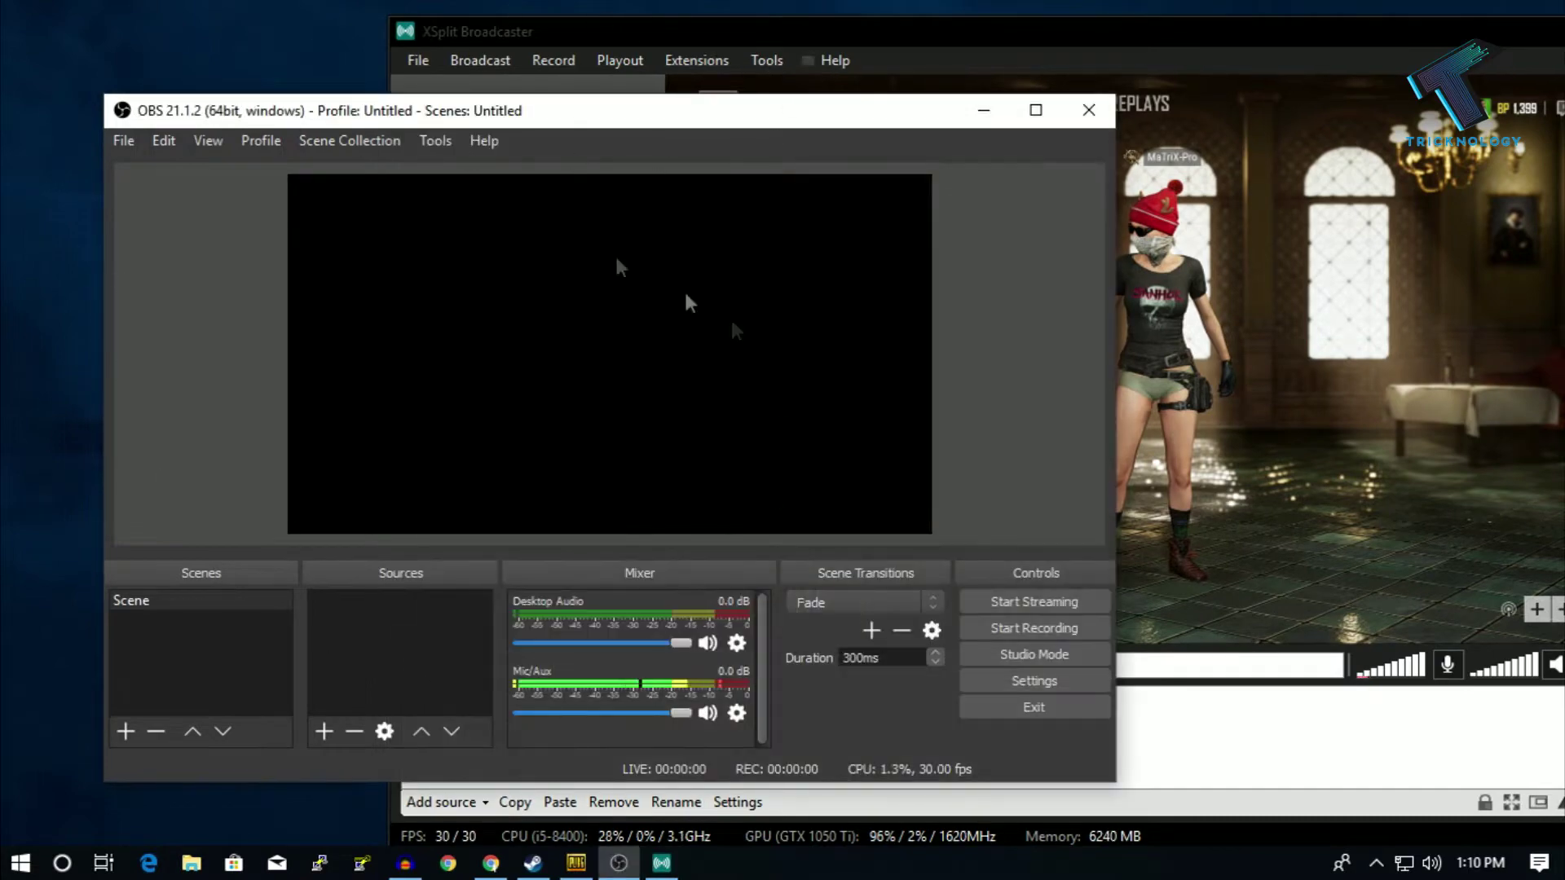
pyautogui.moveTo(495, 126); pyautogui.dragTo(454, 87)
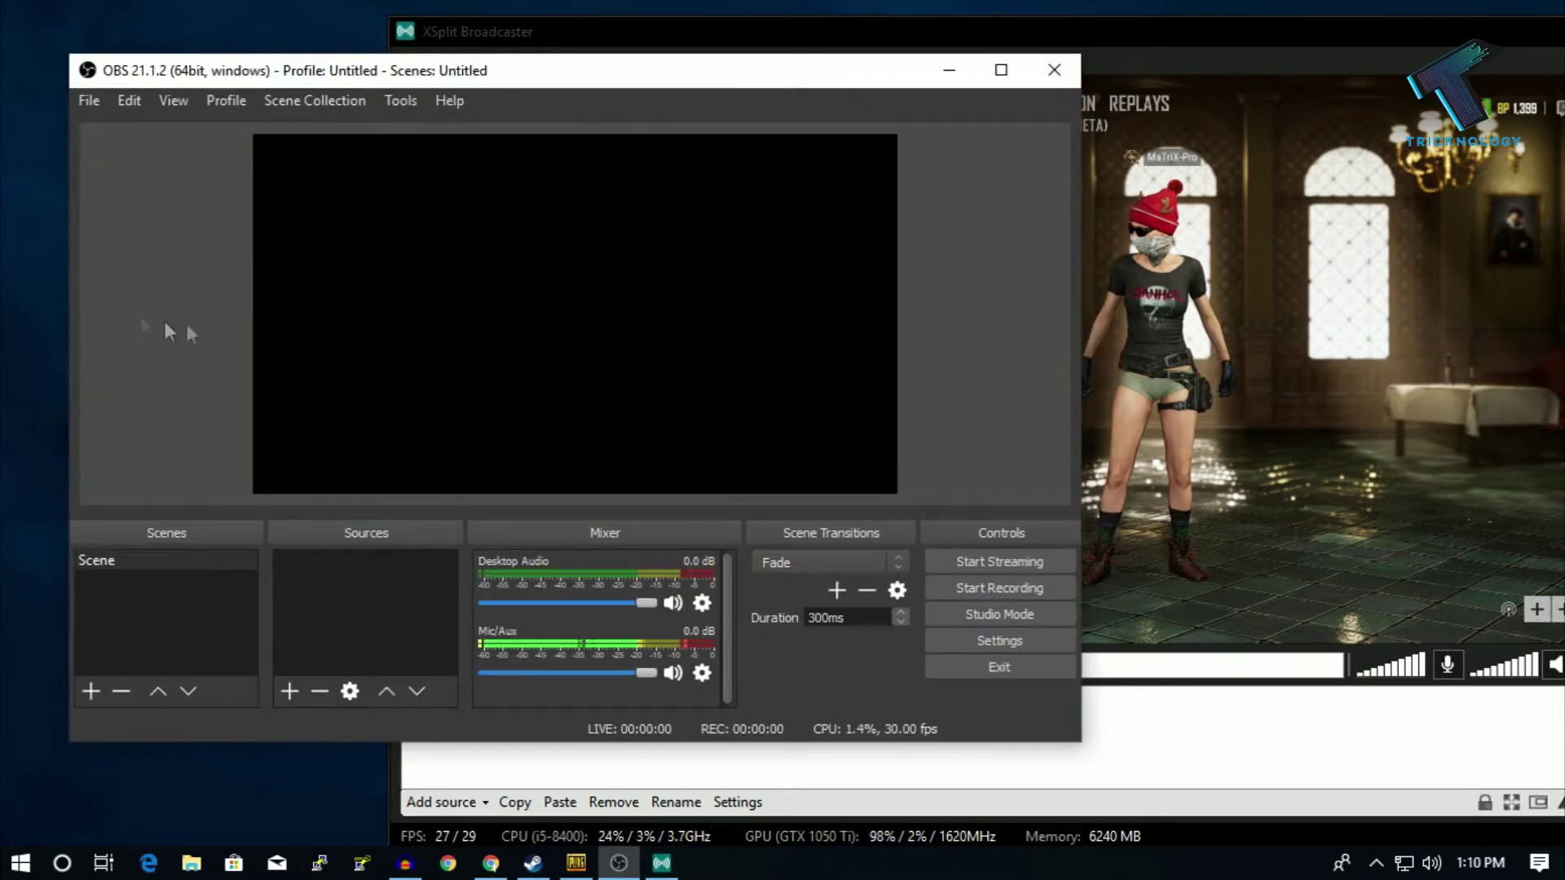
pyautogui.moveTo(605, 81); pyautogui.dragTo(590, 79)
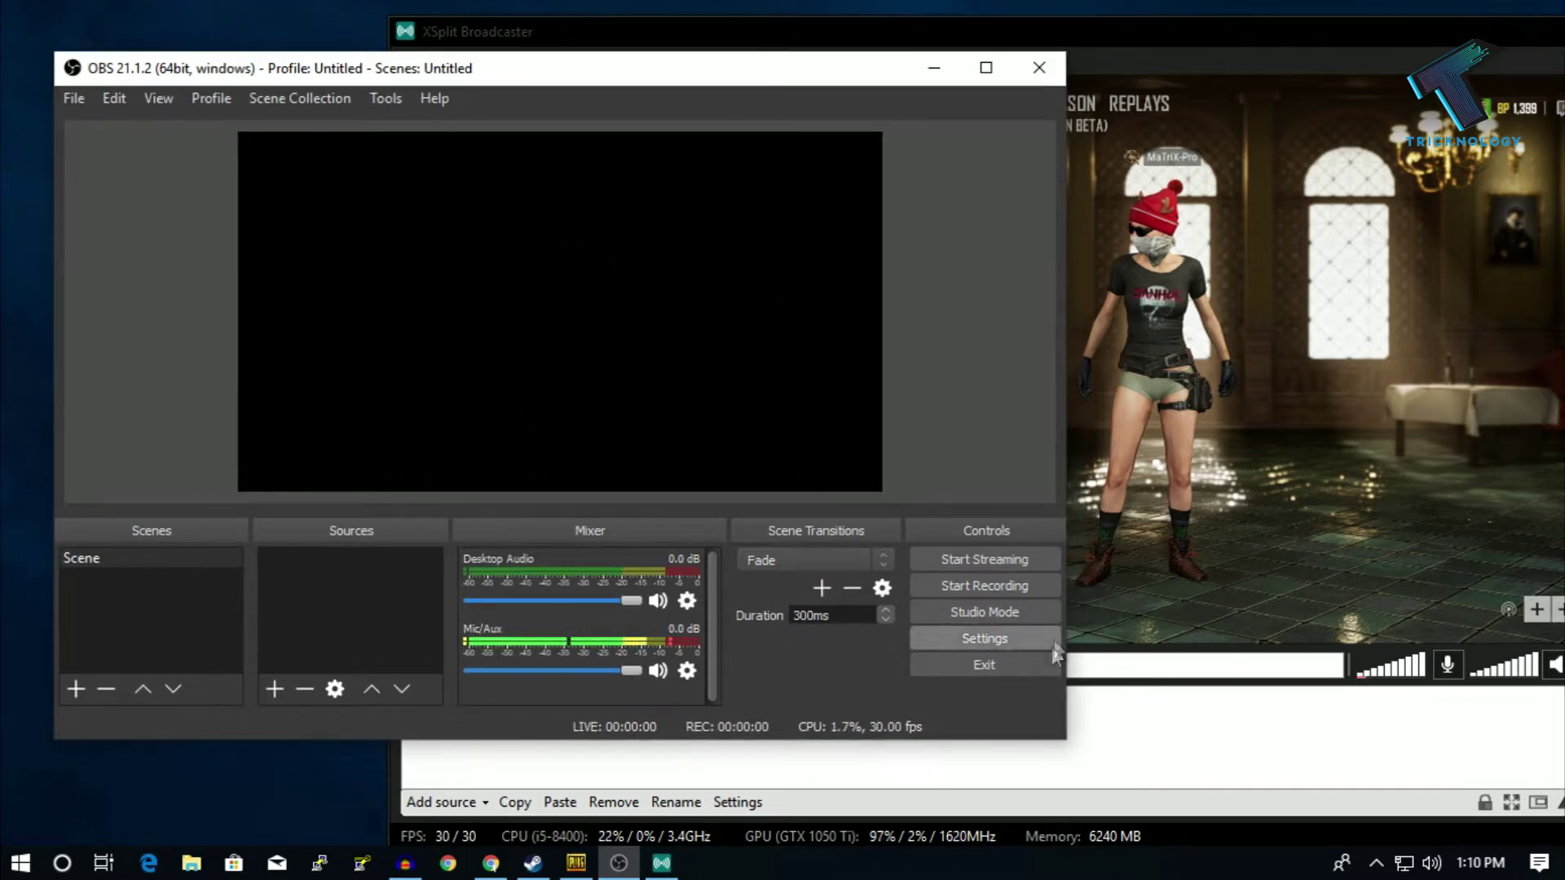
pyautogui.click(1003, 636)
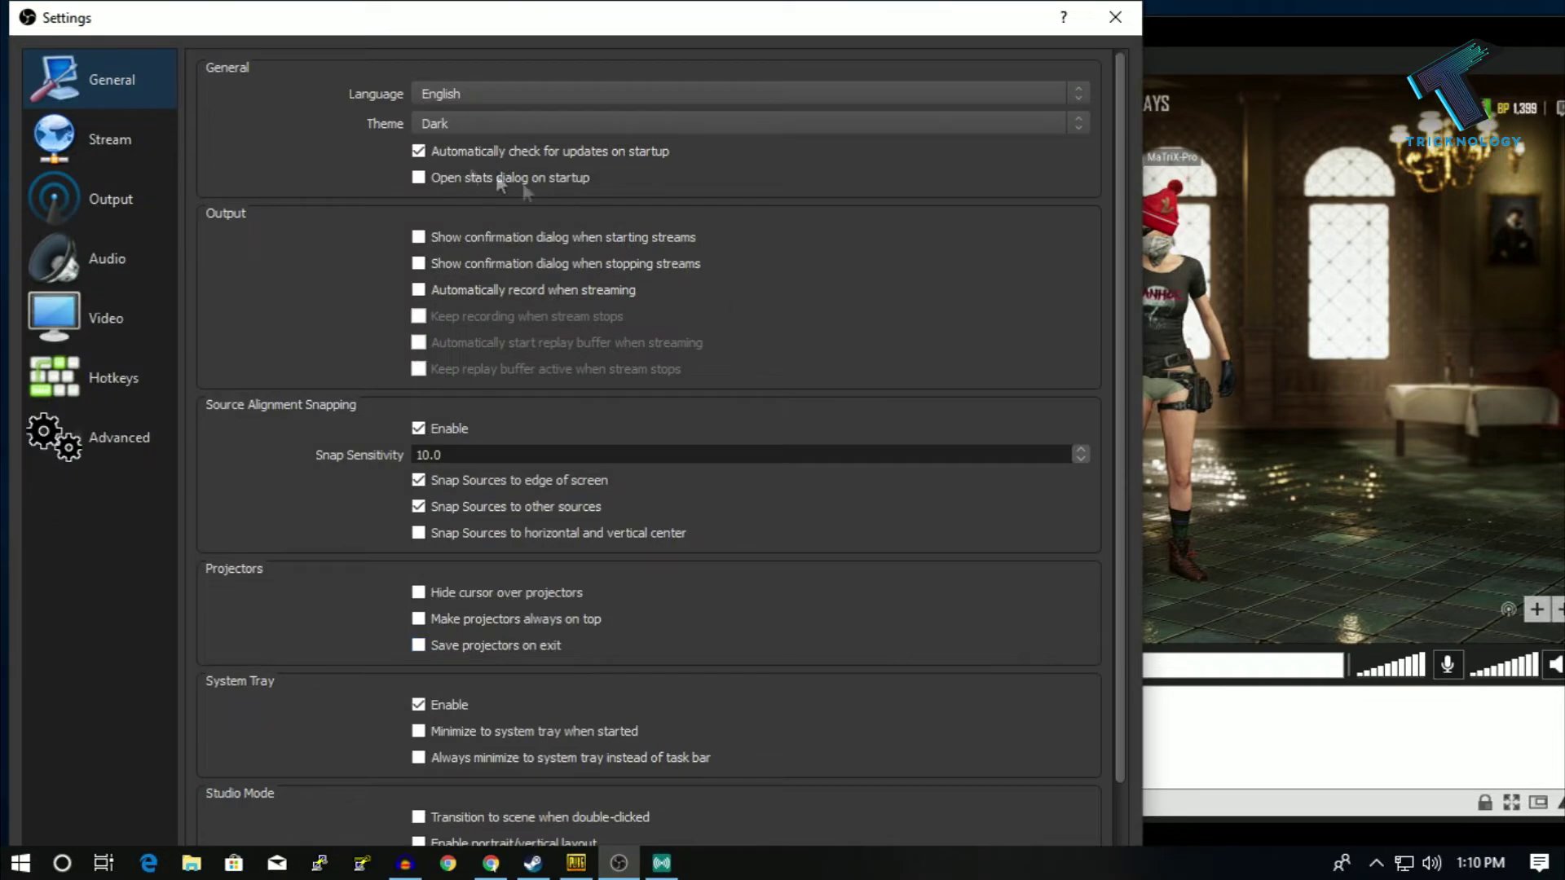
# - Set the stream service to 'YouTube / YouTube Gaming' and delete the old stream key
pyautogui.click(159, 155)
pyautogui.moveTo(697, 6); pyautogui.dragTo(902, 55)
pyautogui.click(753, 162)
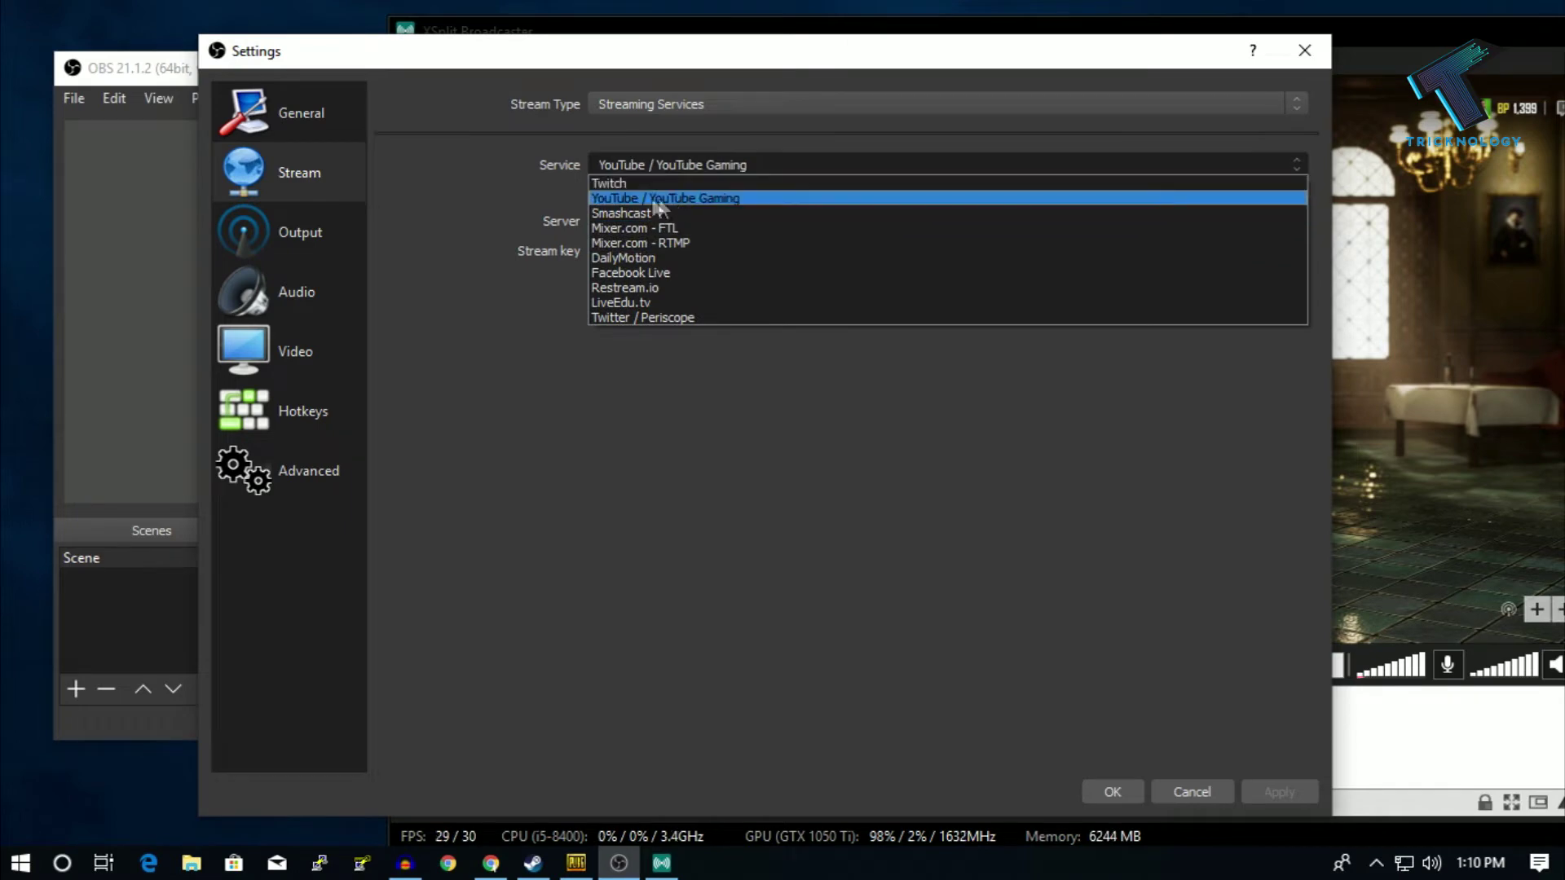
pyautogui.click(707, 199)
pyautogui.hotkey('ctrl', 'a')
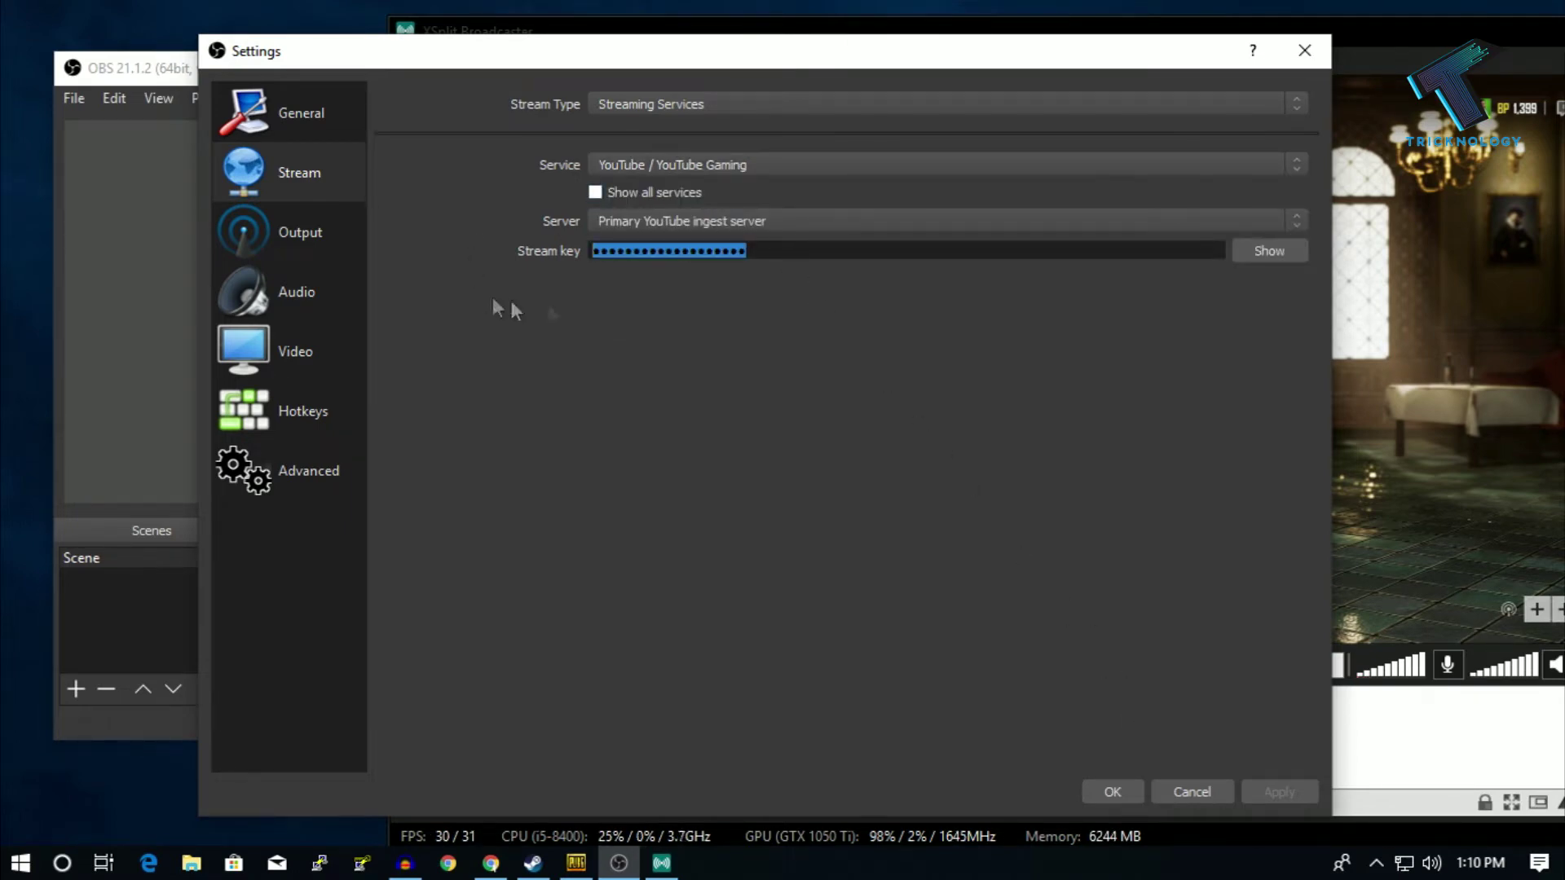
pyautogui.press('BackSpace')
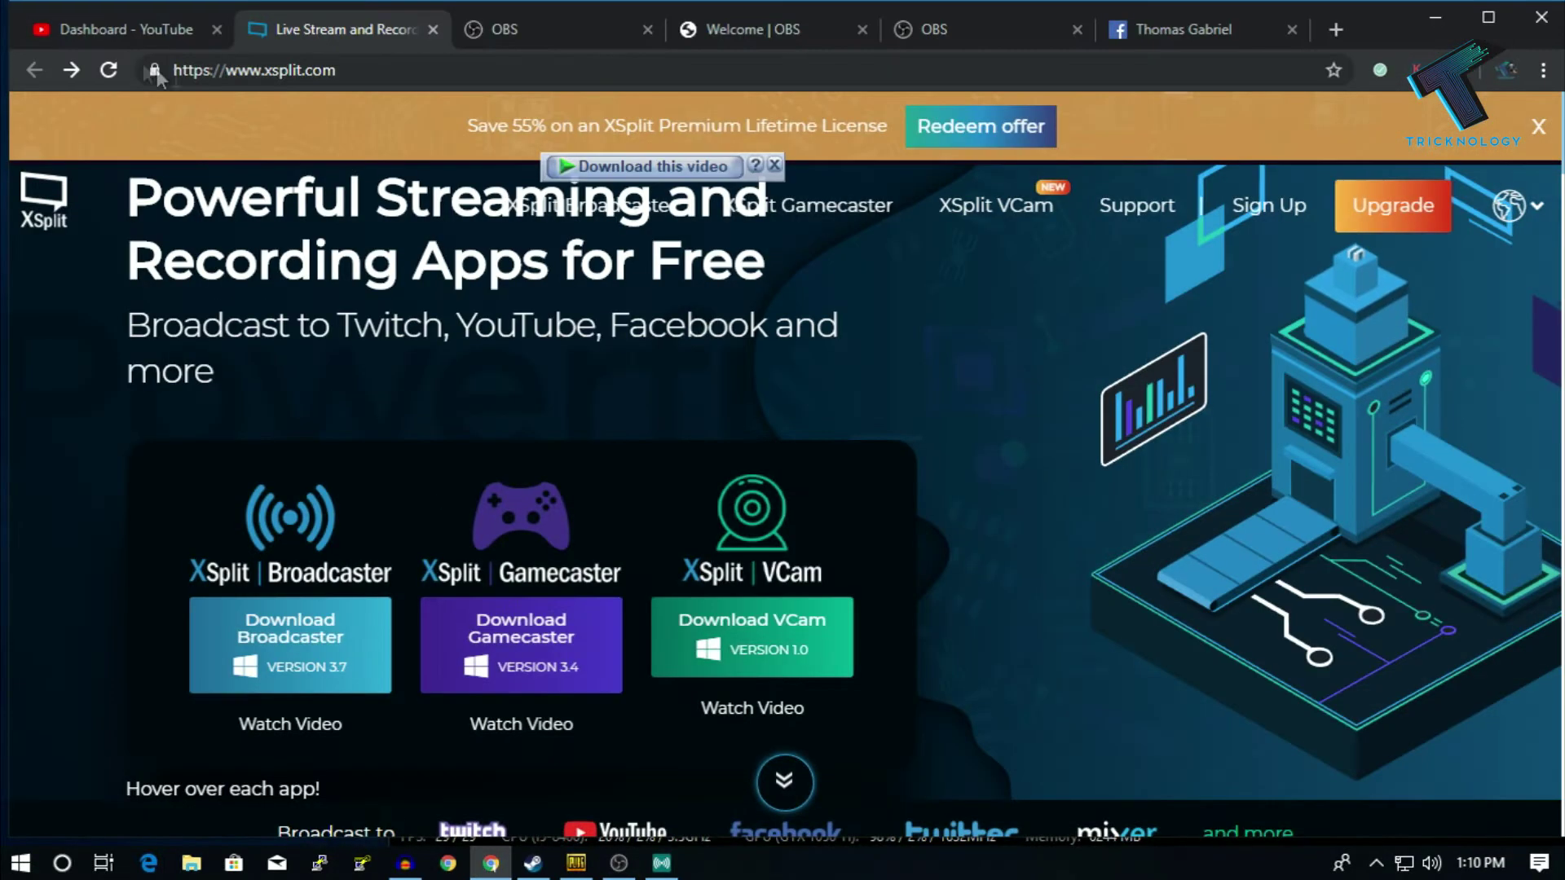
pyautogui.click(109, 36)
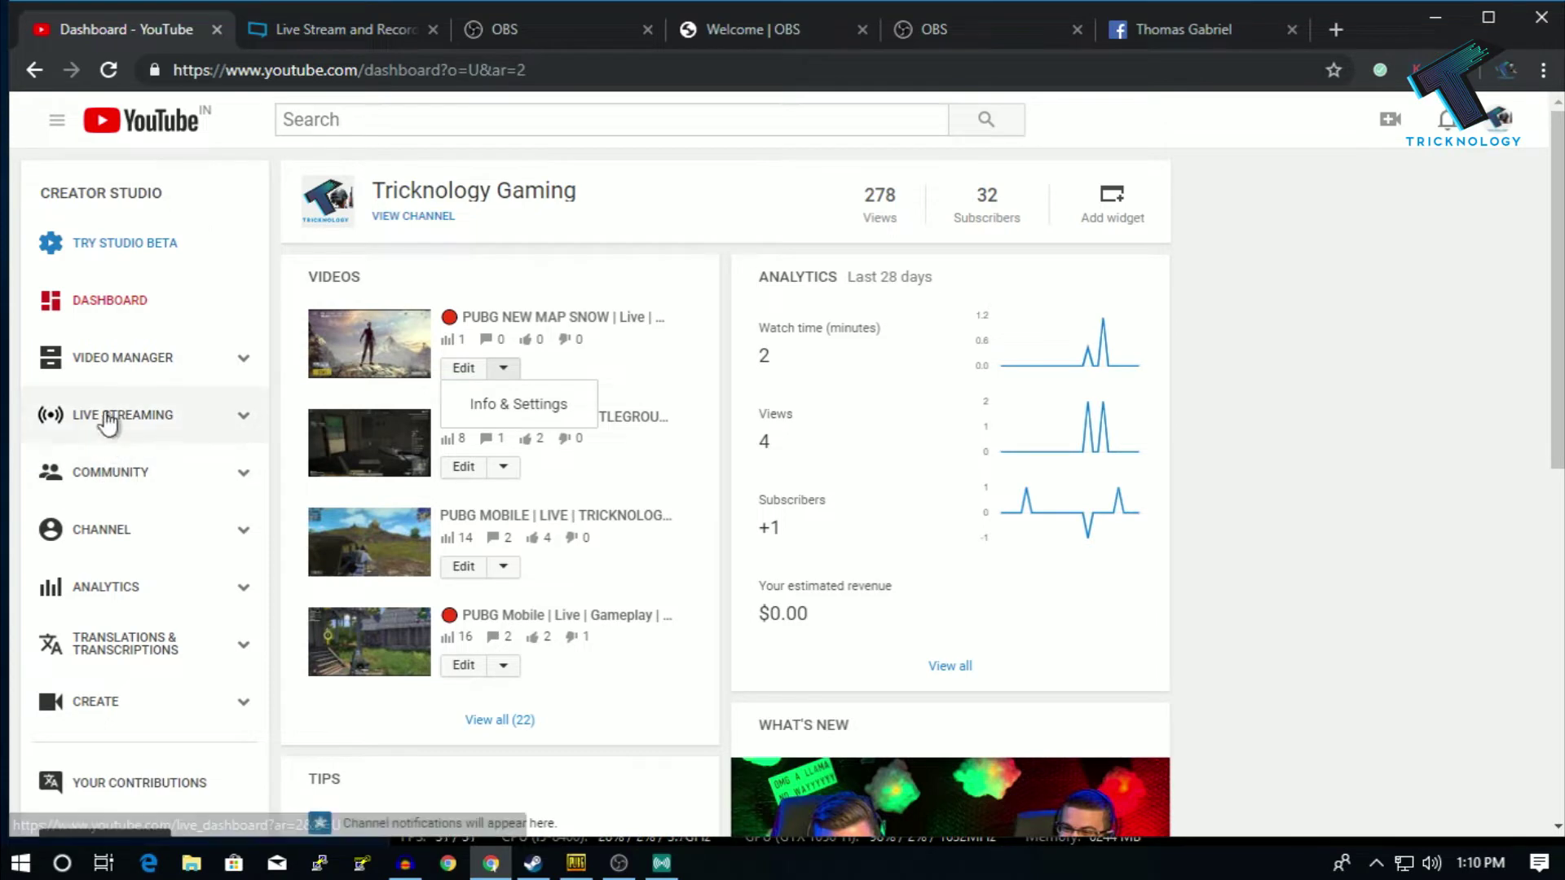
# - Open Live Streaming in YouTube Creator Studio, then reveal and select the stream key under Encoder Setup
pyautogui.click(149, 420)
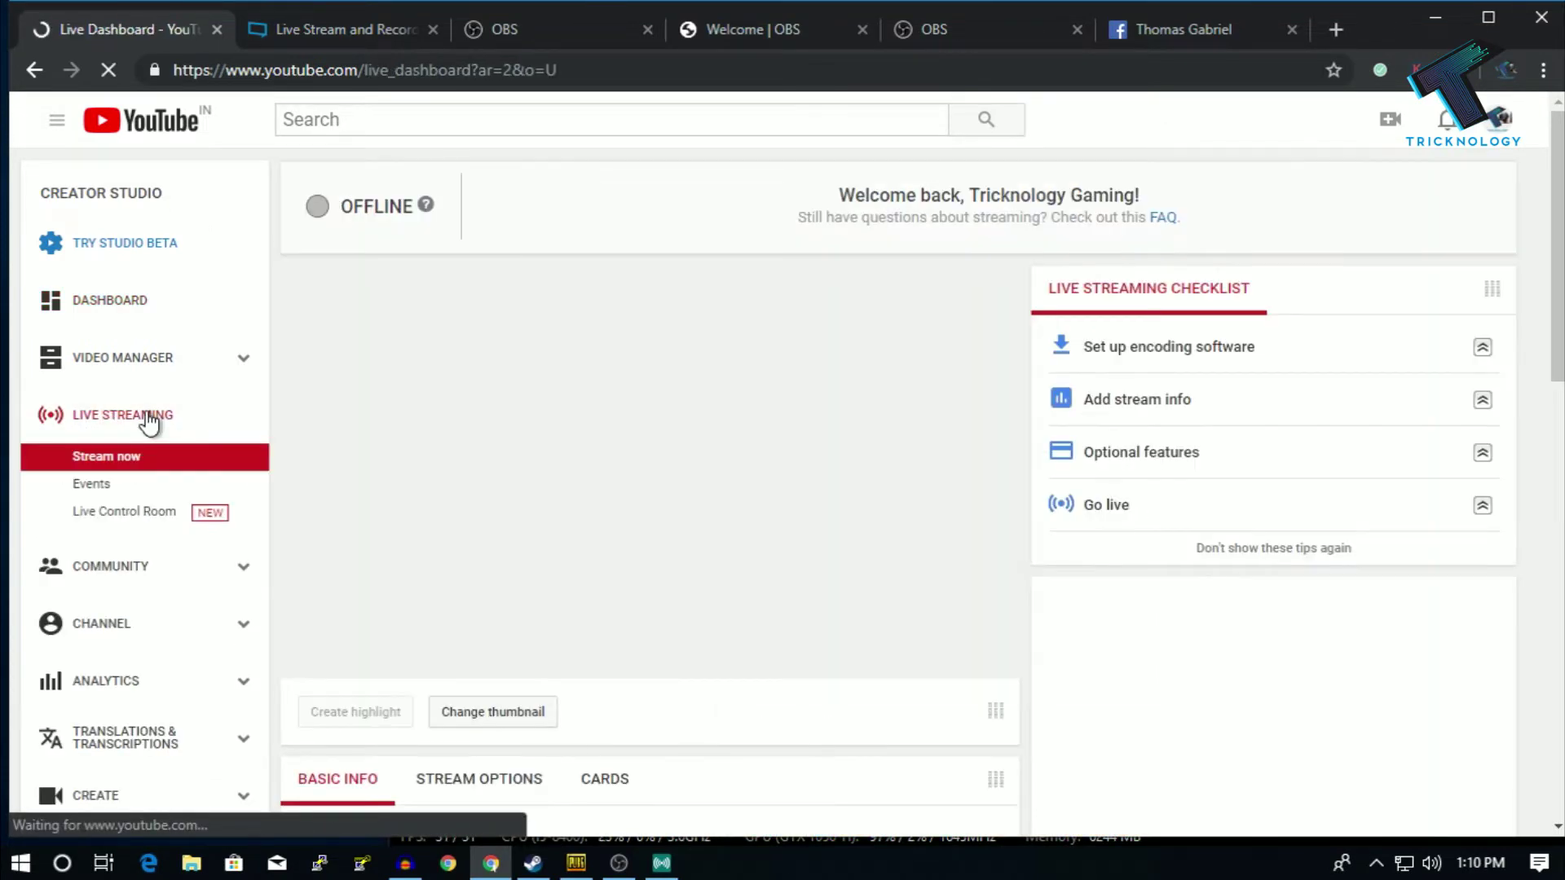
pyautogui.scroll(-7, 472, 443)
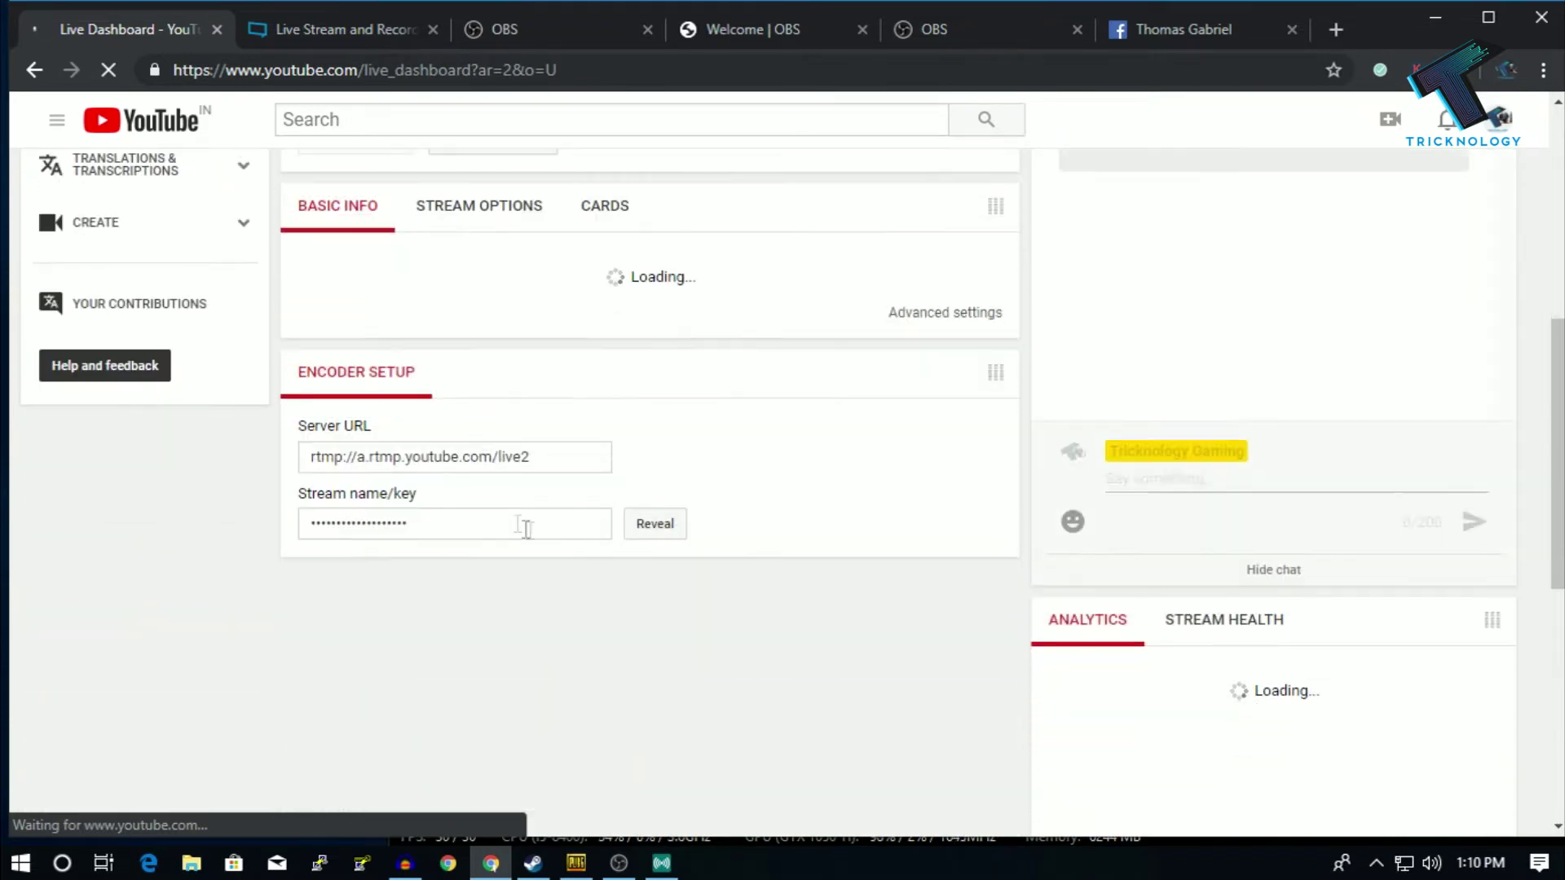
pyautogui.scroll(-5, 672, 537)
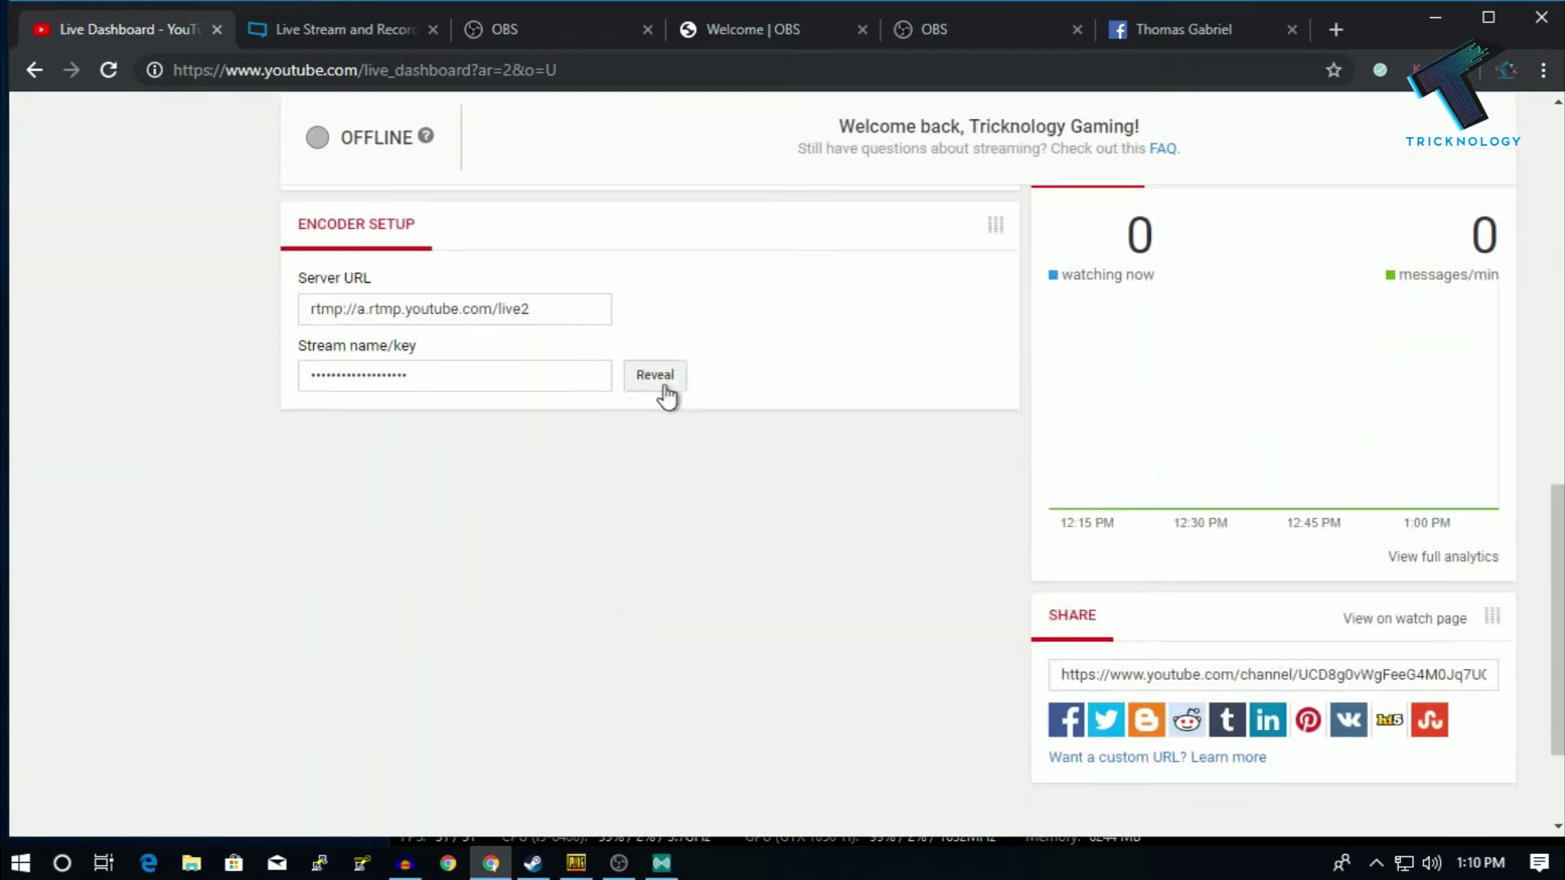
pyautogui.click(657, 377)
pyautogui.moveTo(485, 373); pyautogui.dragTo(414, 363)
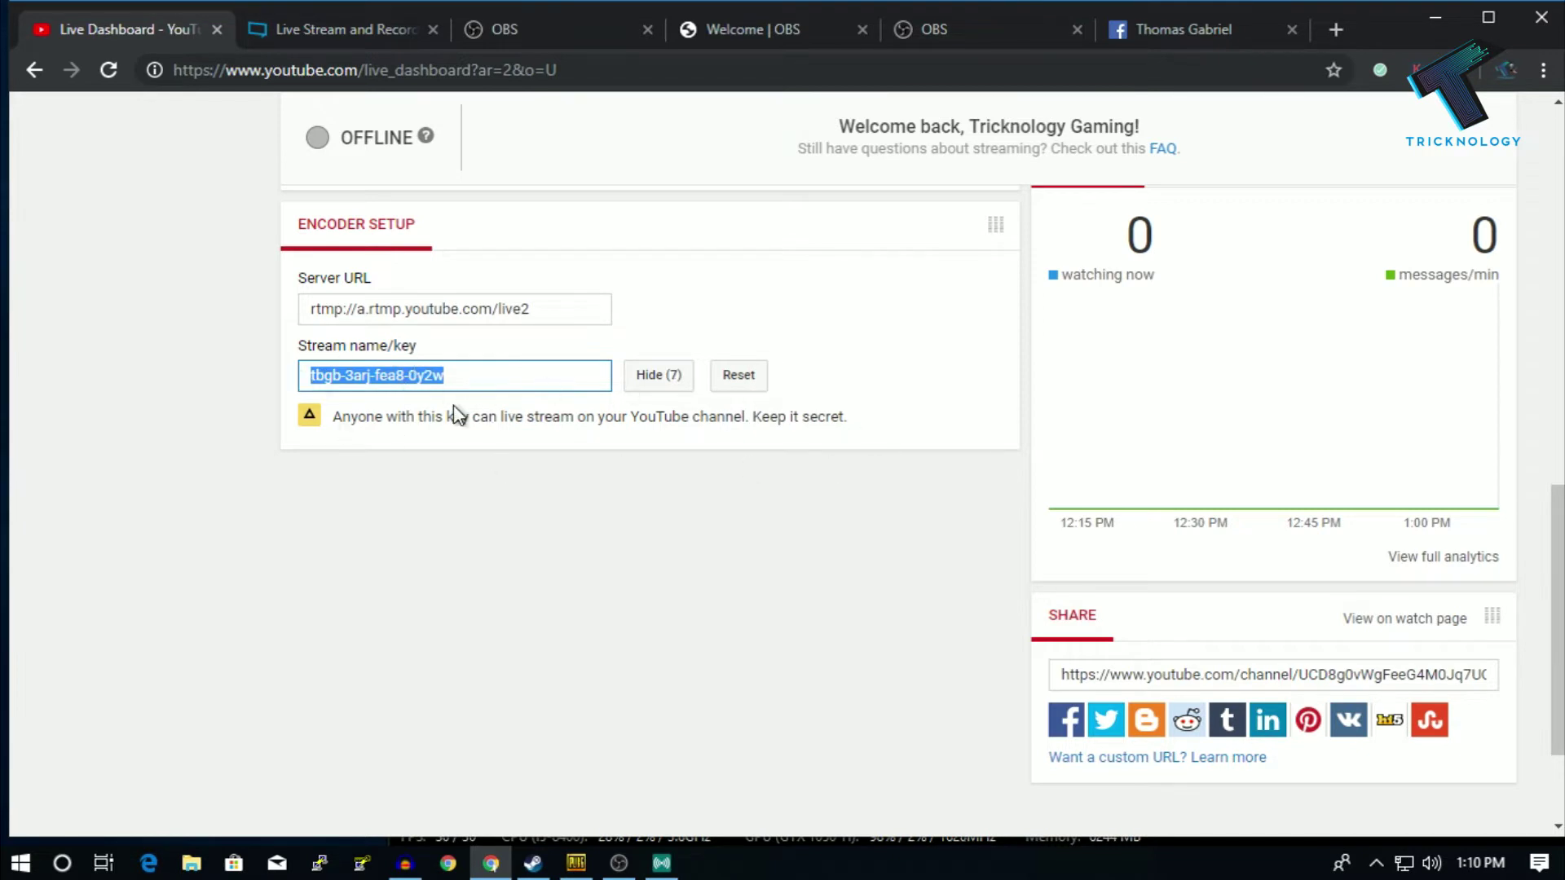
# - Paste the YouTube stream key into OBS, apply and save it, then enlarge the main window
pyautogui.click(662, 379)
pyautogui.hotkey('alt', 'Tab')
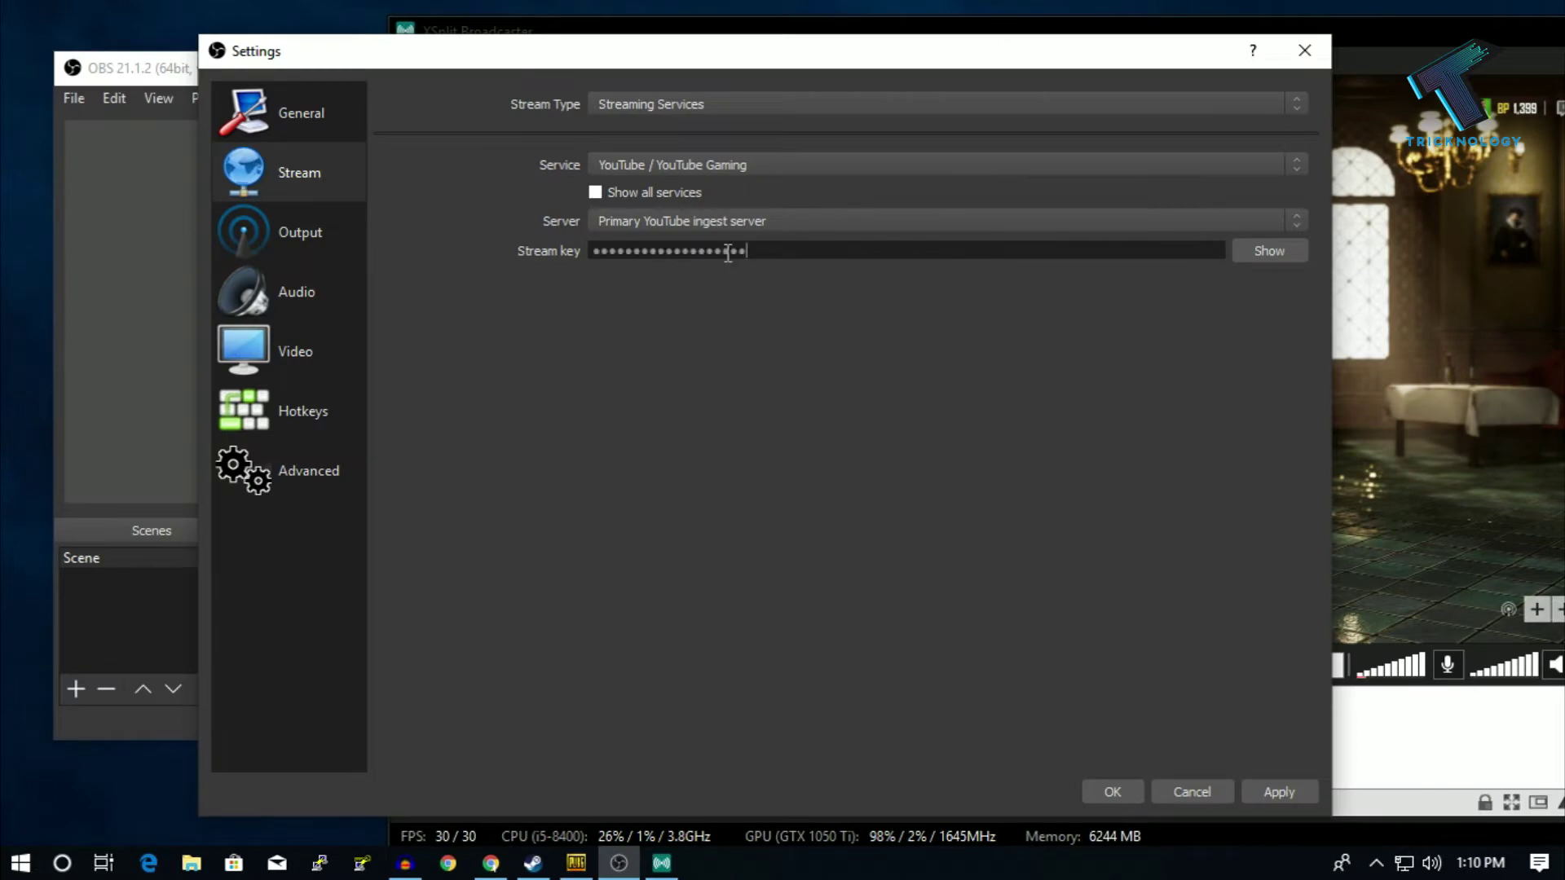
pyautogui.click(1278, 791)
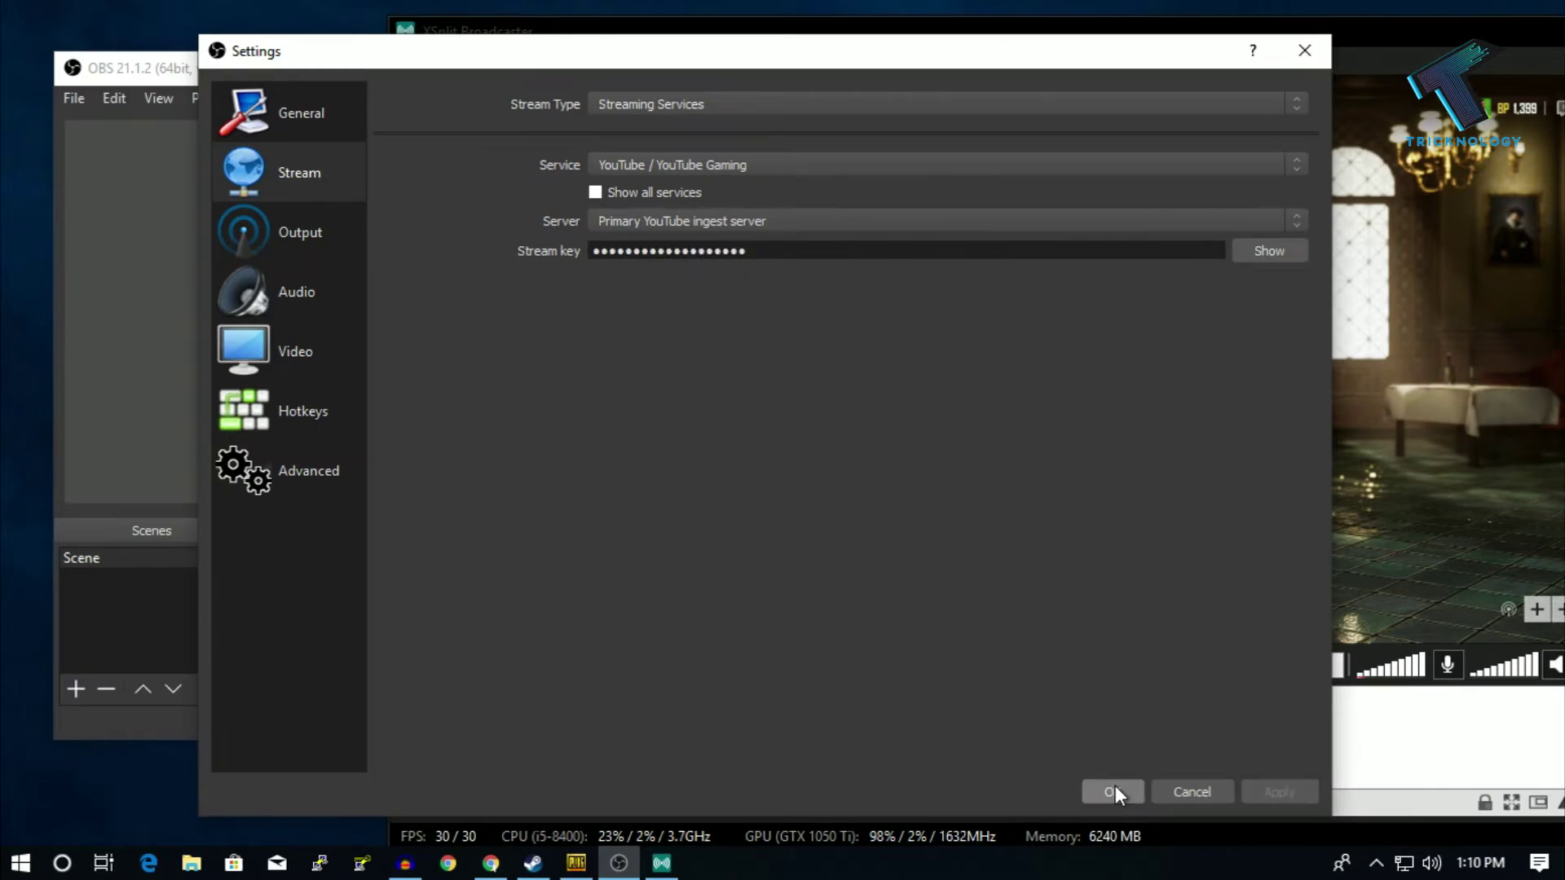
pyautogui.click(1112, 792)
pyautogui.moveTo(597, 71); pyautogui.dragTo(560, 35)
pyautogui.moveTo(1028, 701); pyautogui.dragTo(1170, 797)
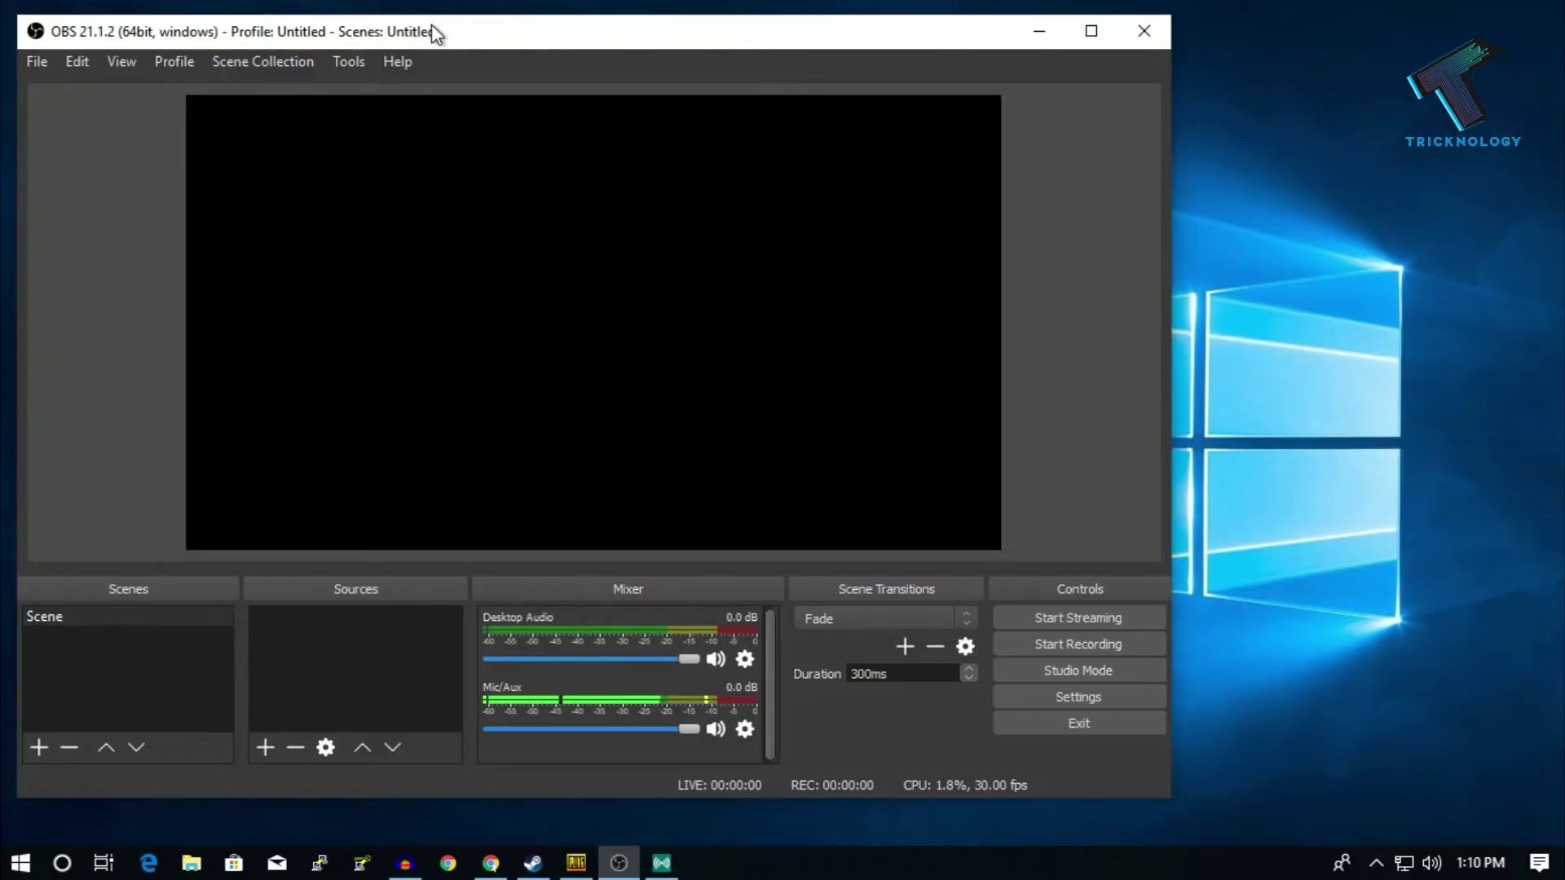
# - Maximize the OBS window and add a new scene named 'Pubg'
pyautogui.doubleClick(437, 32)
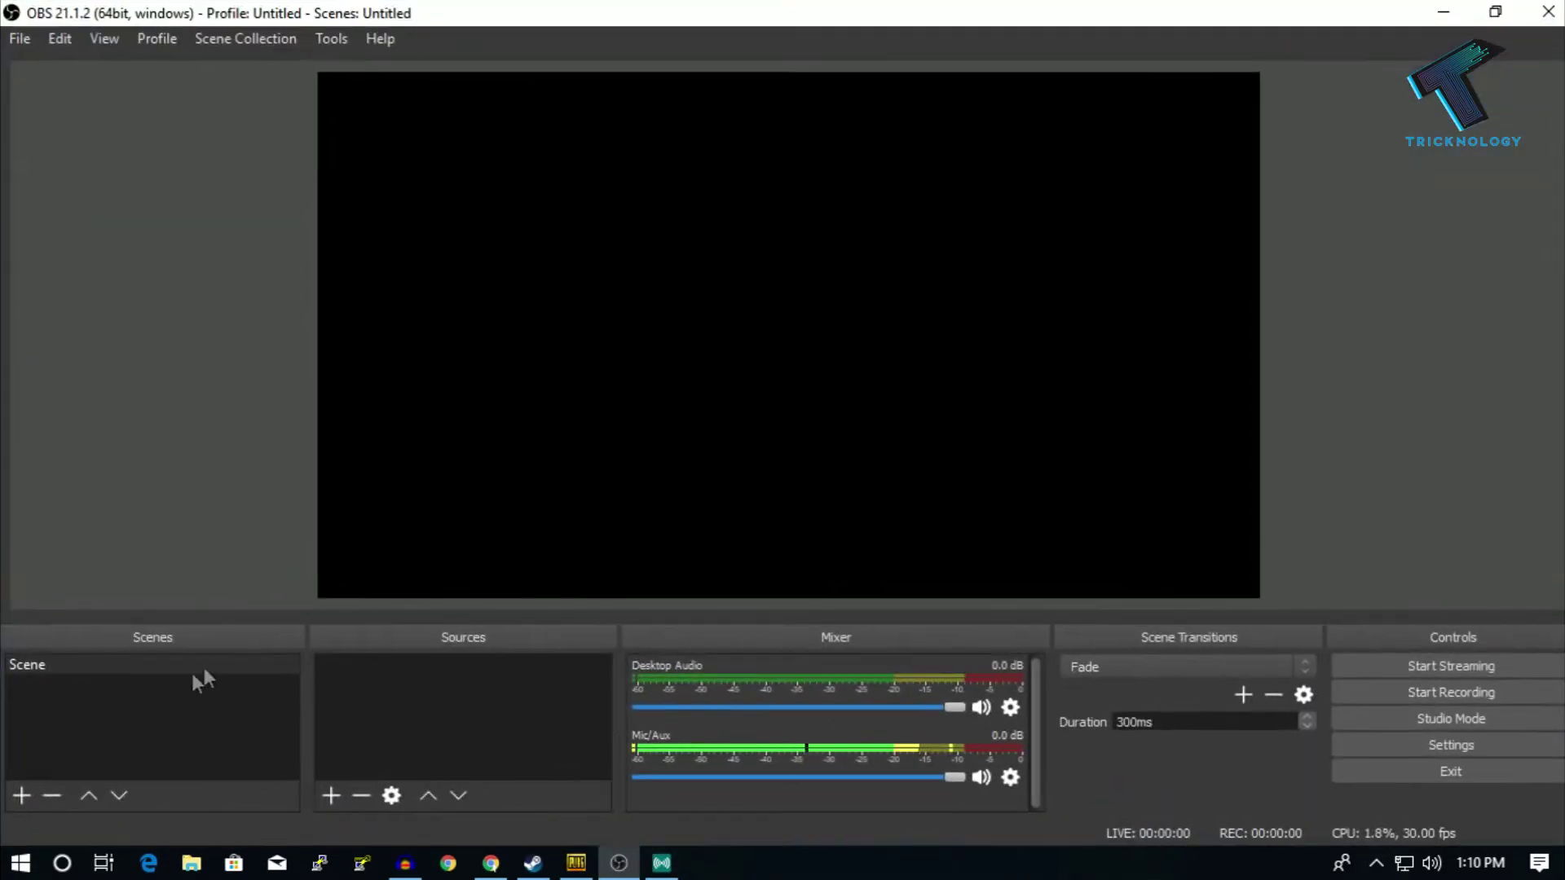
pyautogui.click(22, 796)
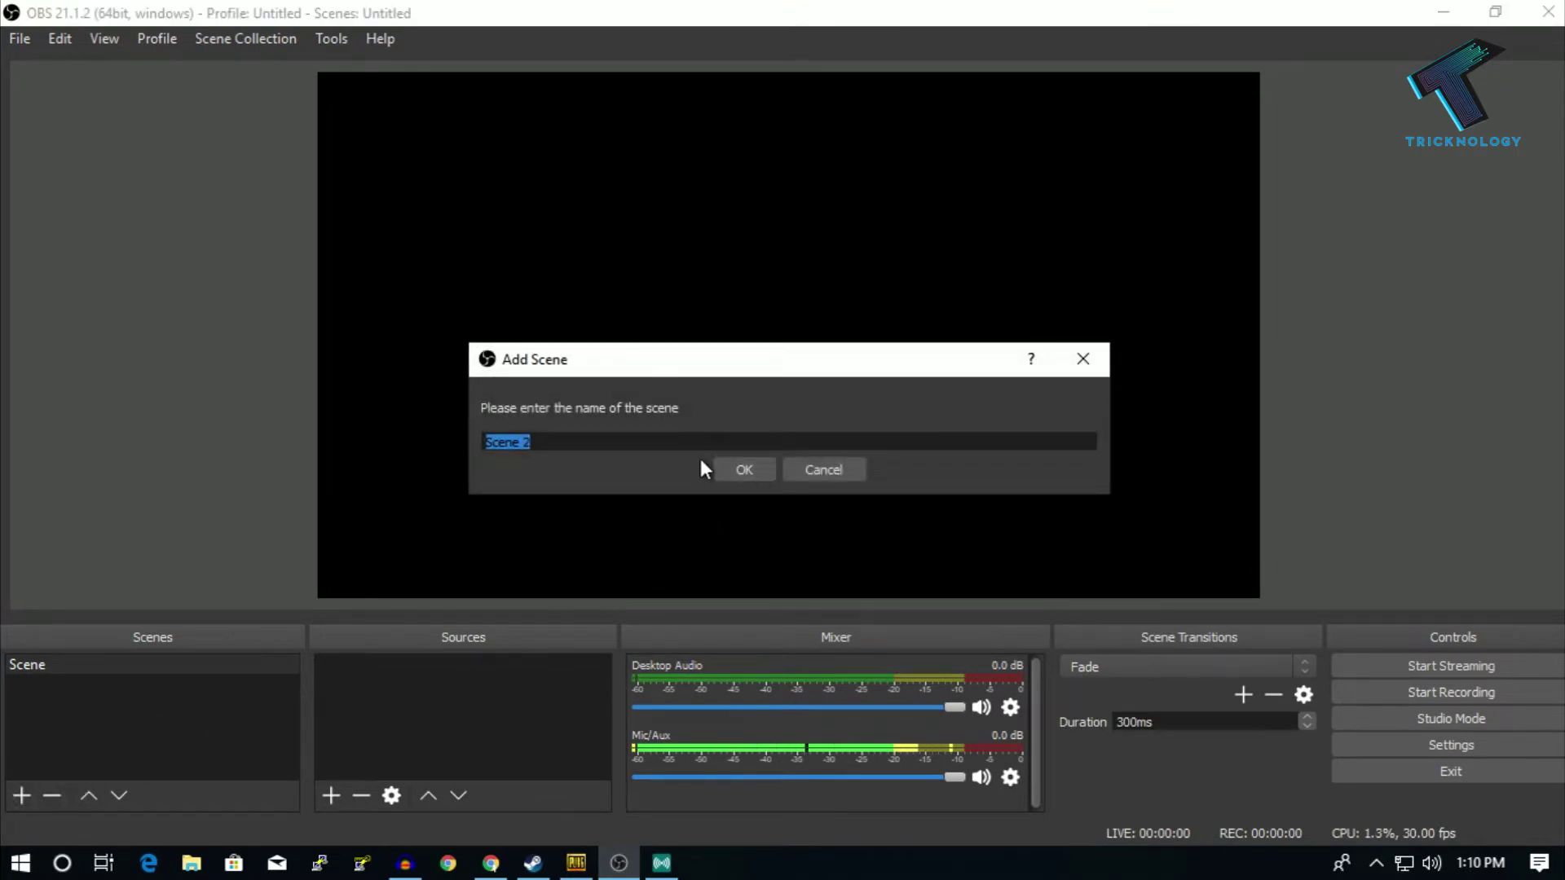
pyautogui.write('Pubg')
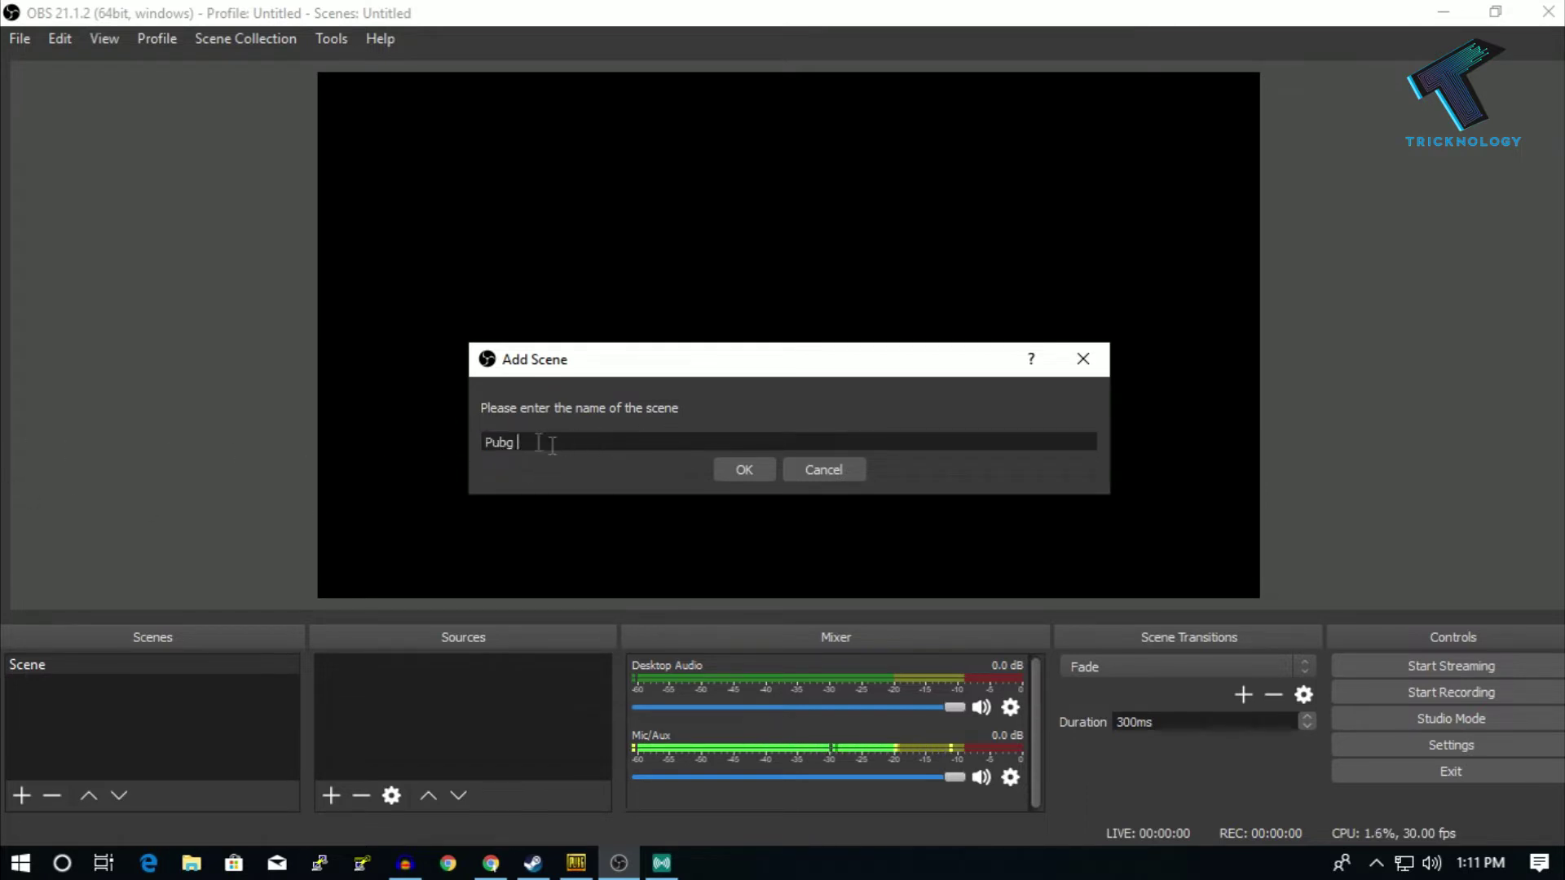
pyautogui.click(744, 470)
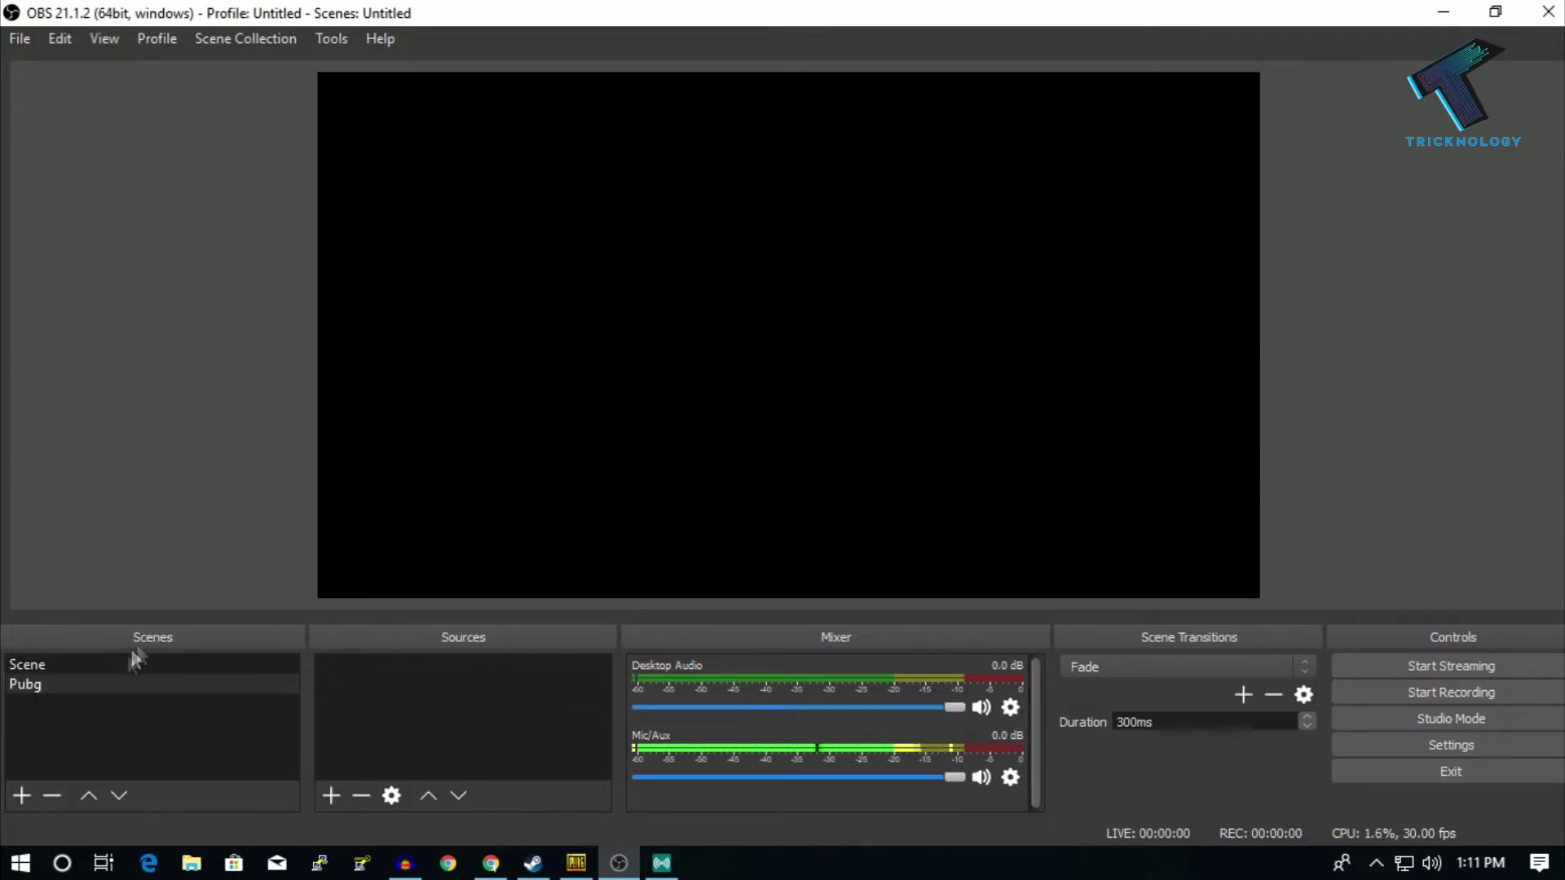
# - Add a Game Capture source with the default name and set its mode to Capture specific window
pyautogui.click(329, 795)
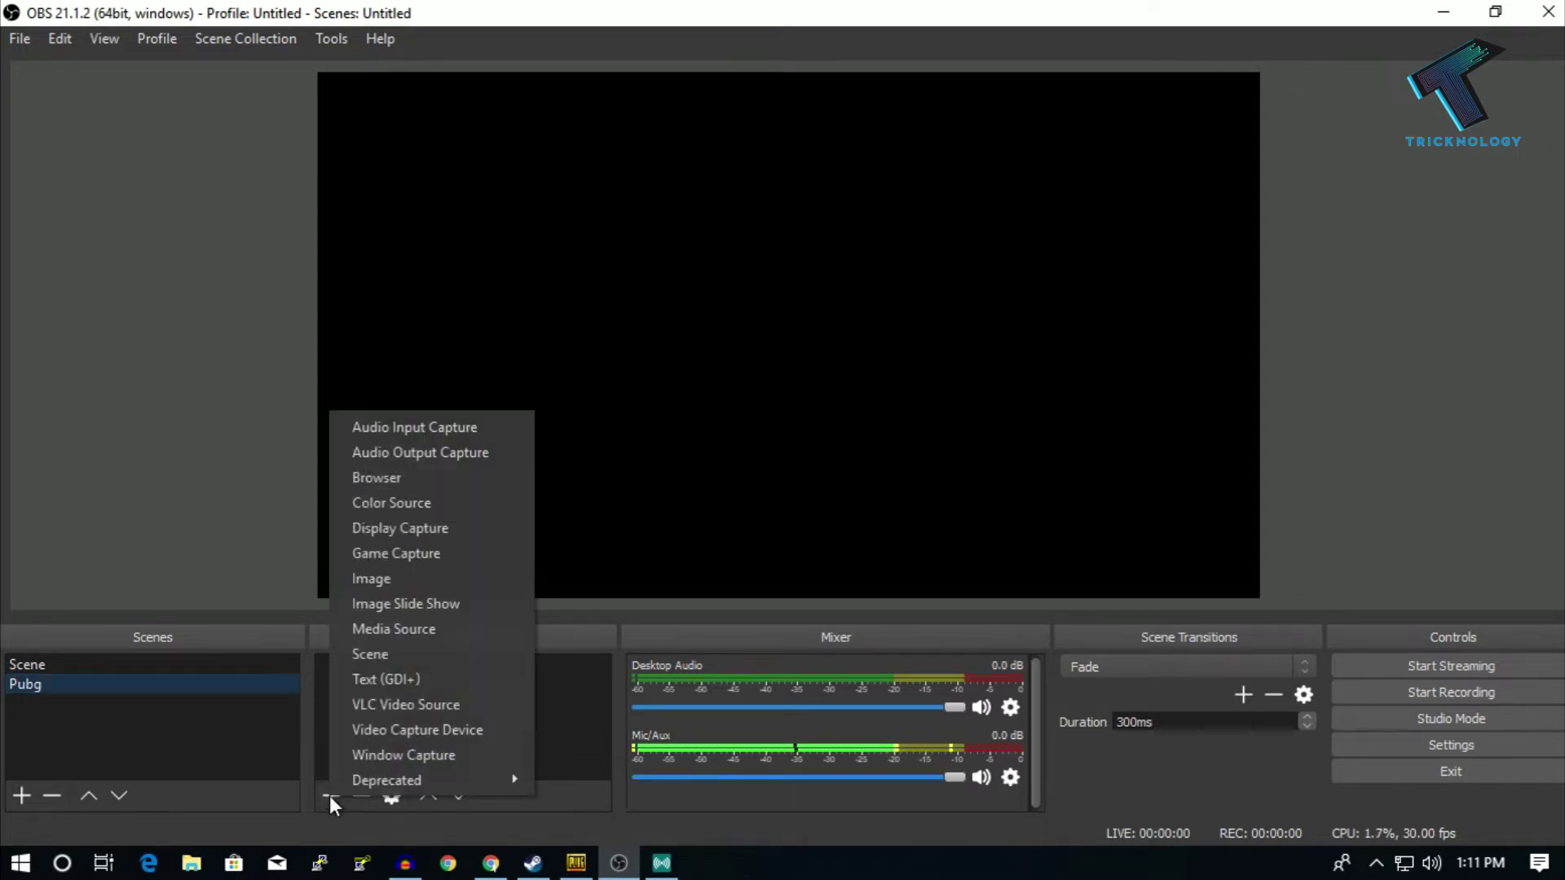
pyautogui.click(438, 554)
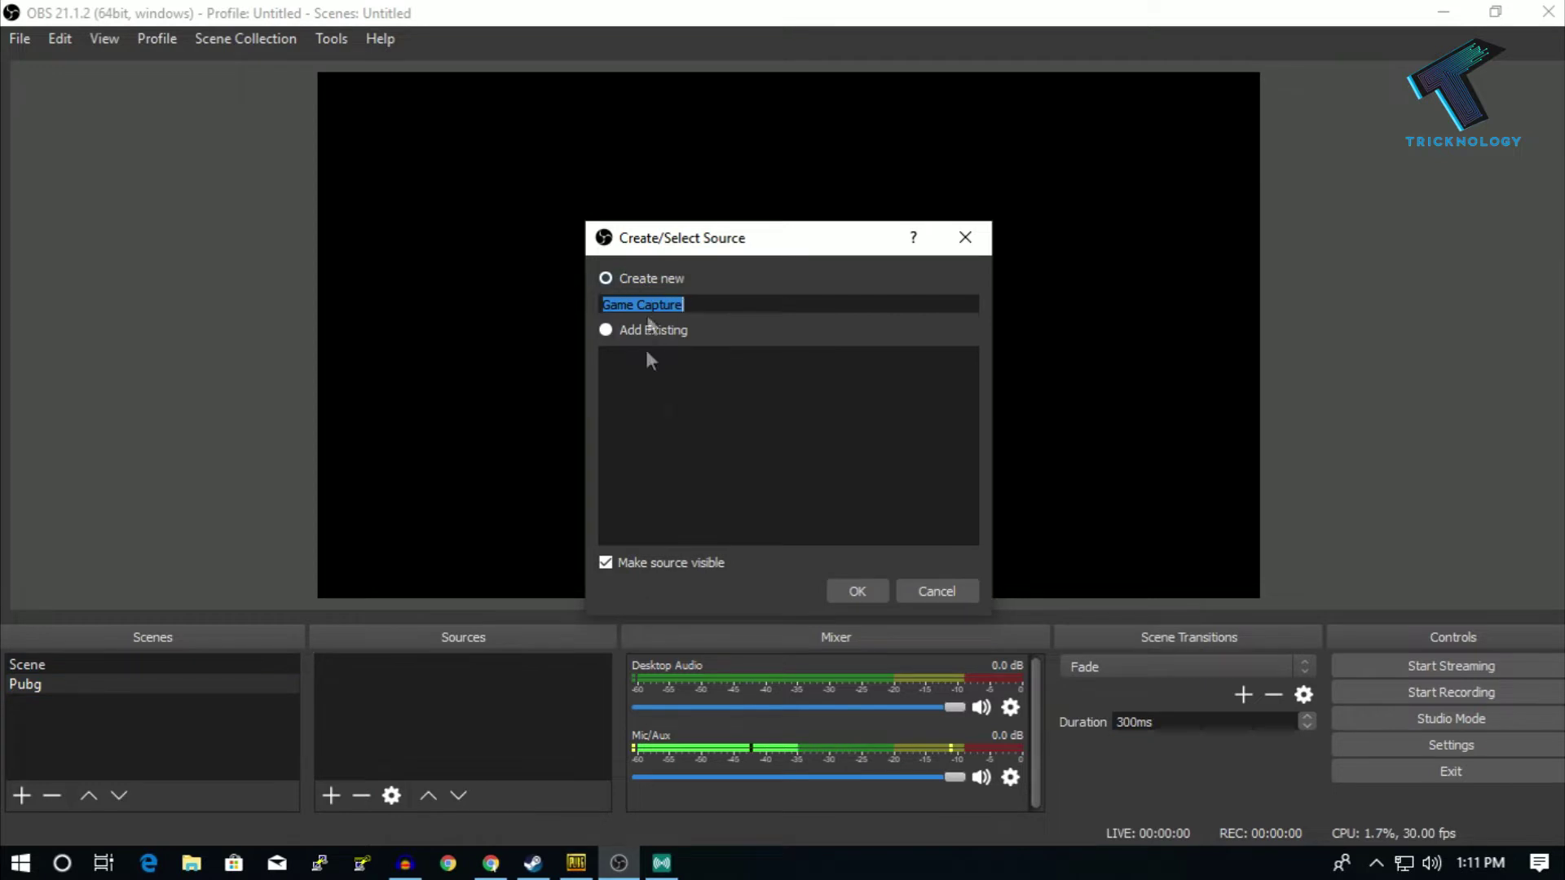
pyautogui.click(856, 590)
pyautogui.click(731, 550)
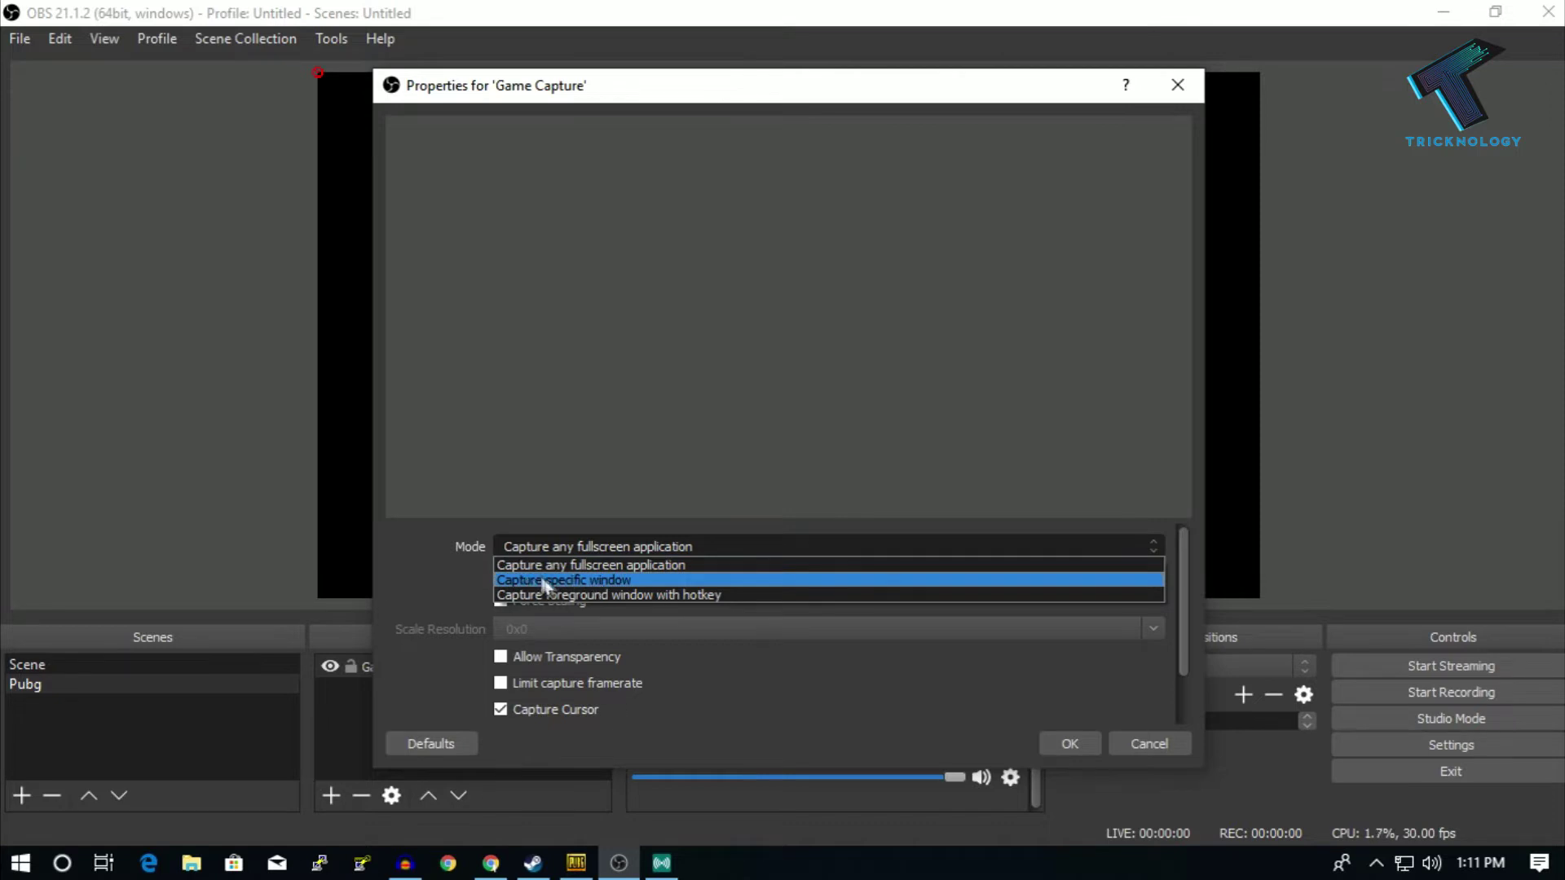
pyautogui.click(605, 584)
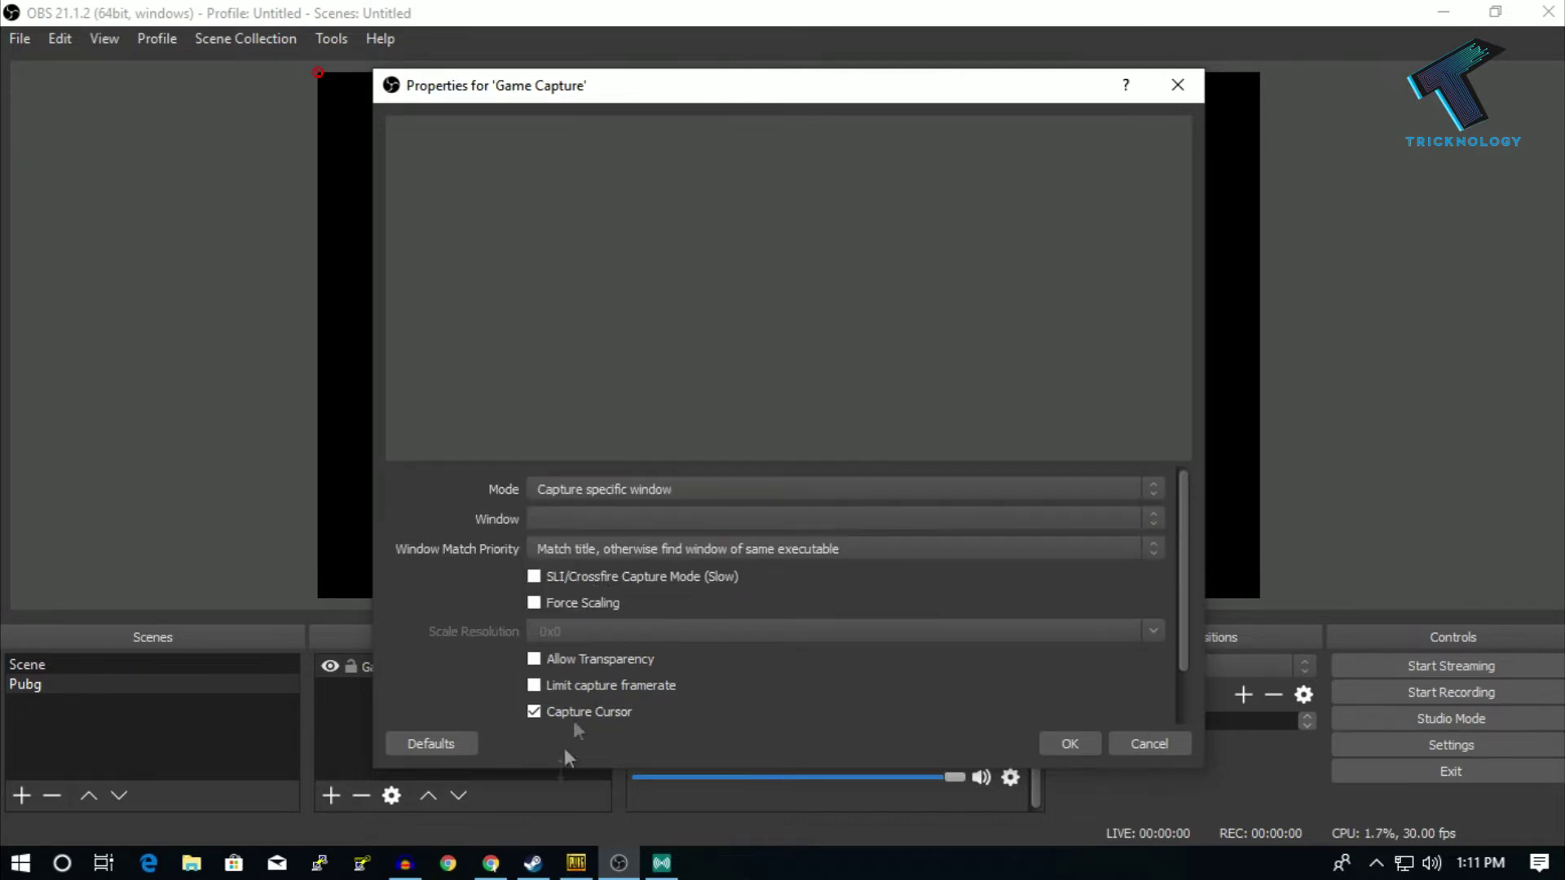
# - Choose the PLAYERUNKNOWN'S BATTLEGROUNDS window as the capture target and confirm the Game Capture settings
pyautogui.click(569, 863)
pyautogui.click(575, 518)
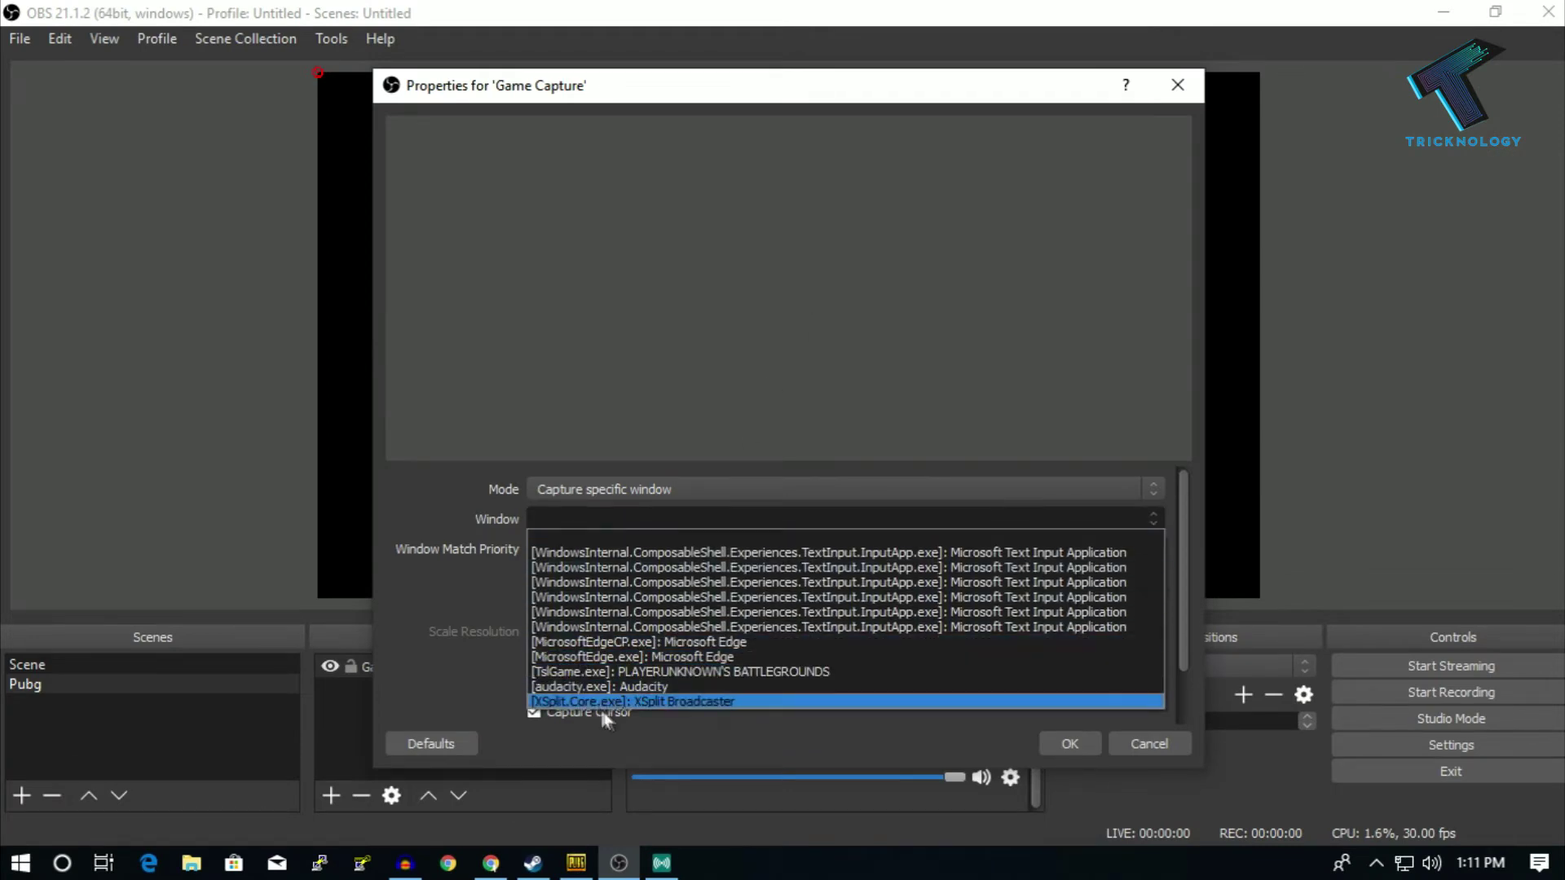
pyautogui.click(795, 671)
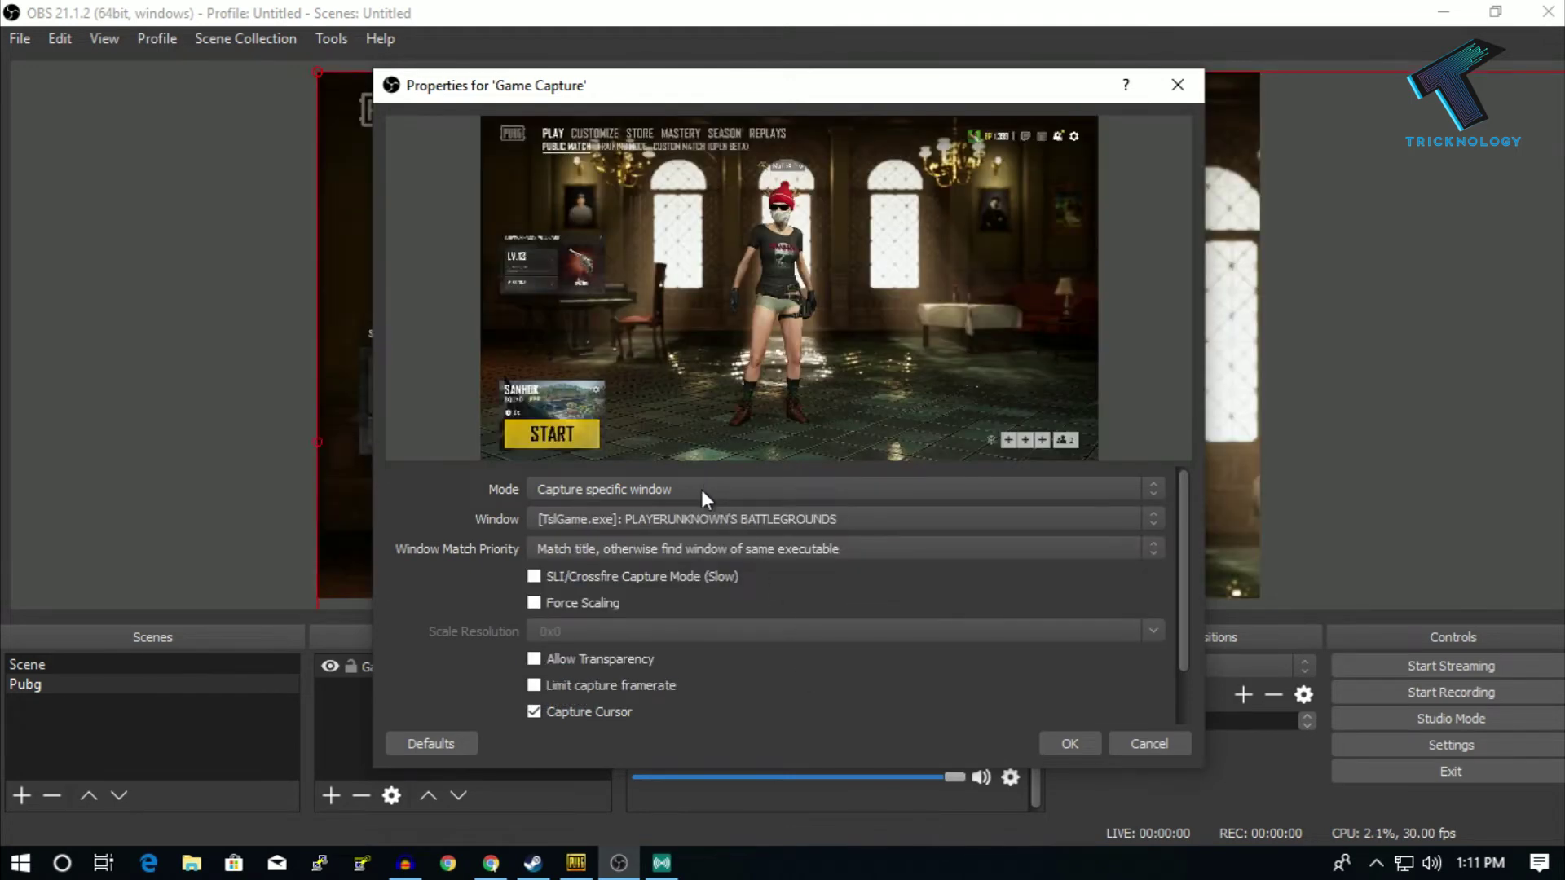
pyautogui.click(701, 489)
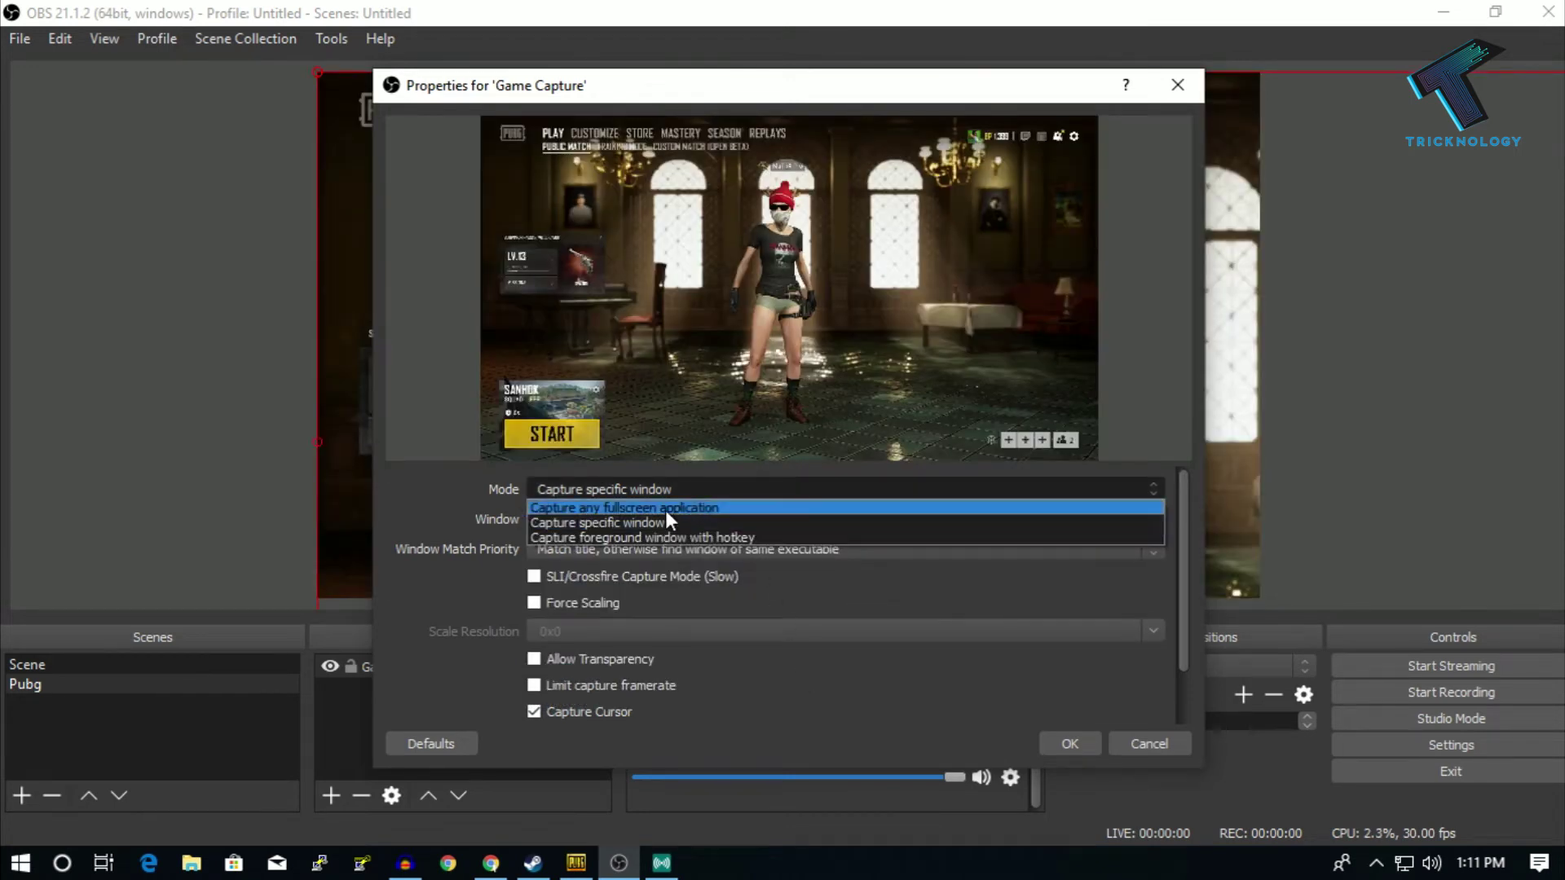
pyautogui.click(747, 492)
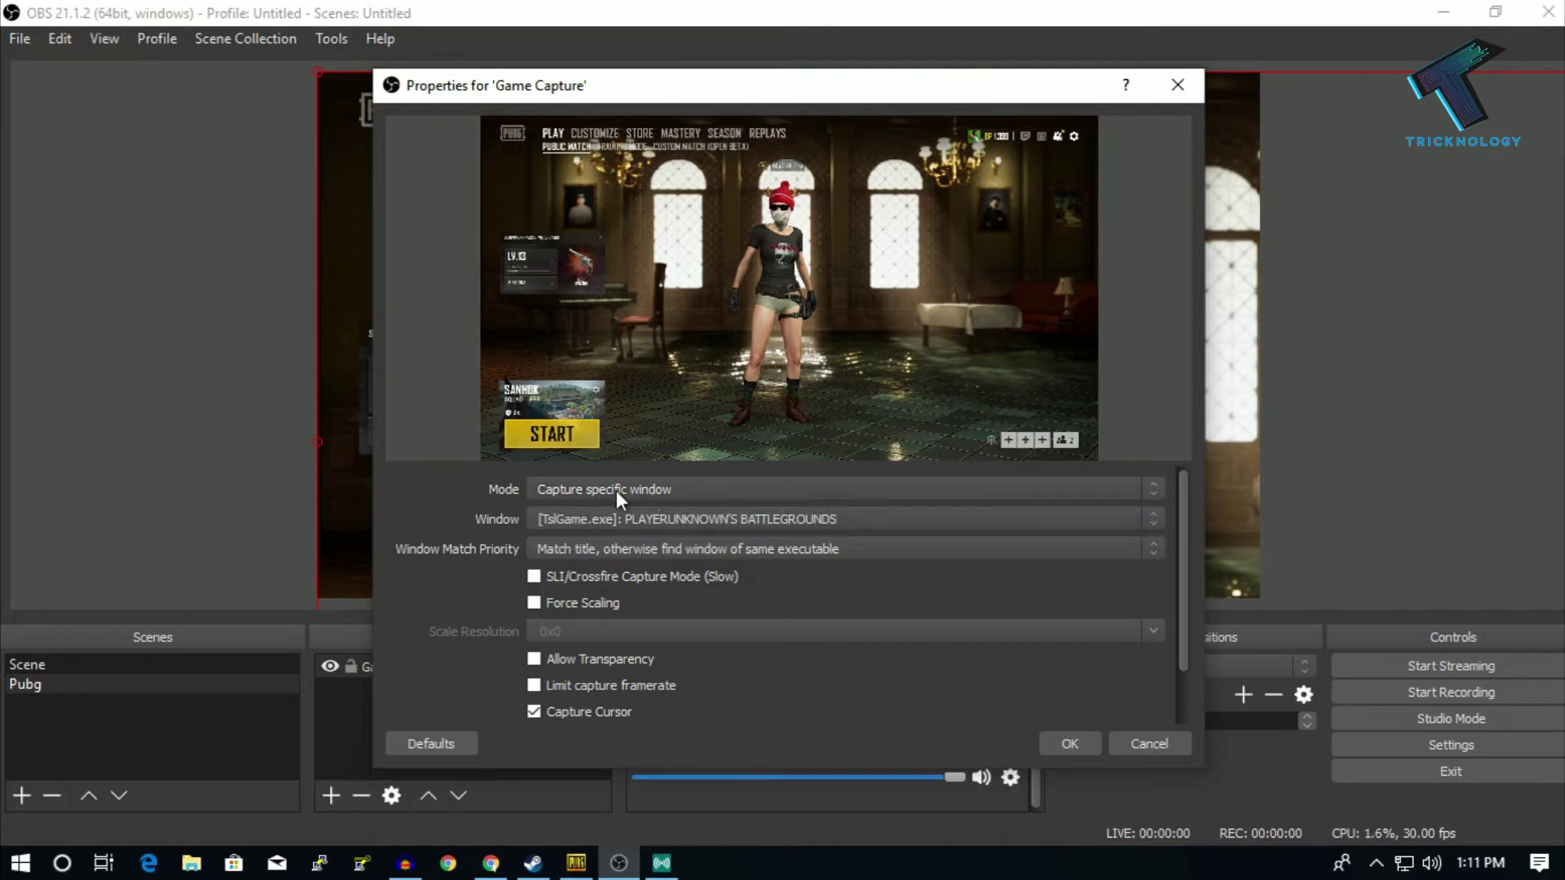
pyautogui.click(1068, 740)
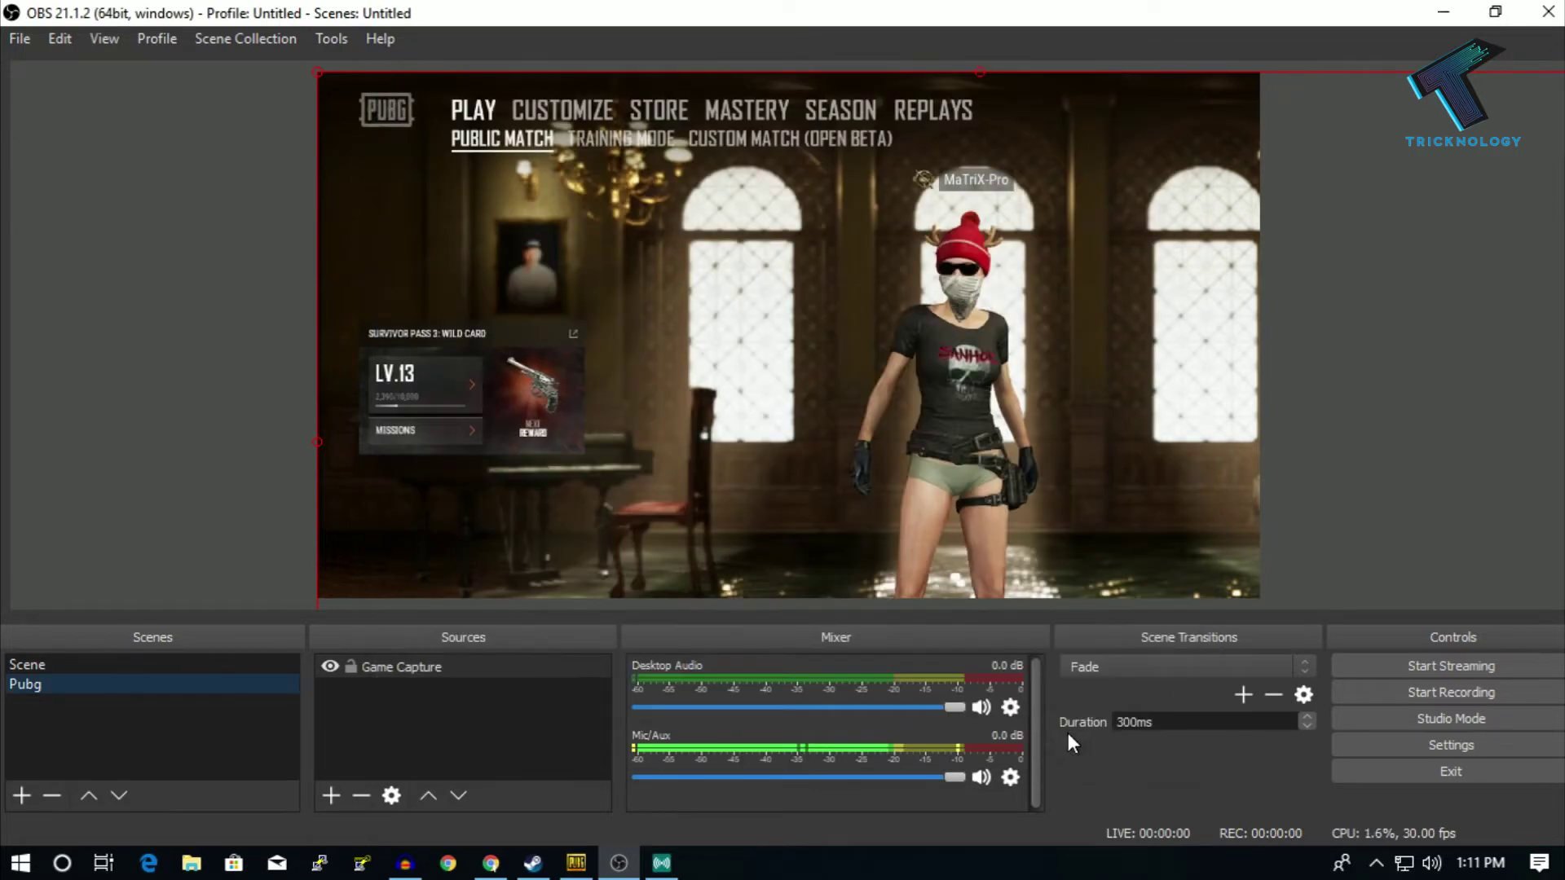
pyautogui.click(330, 794)
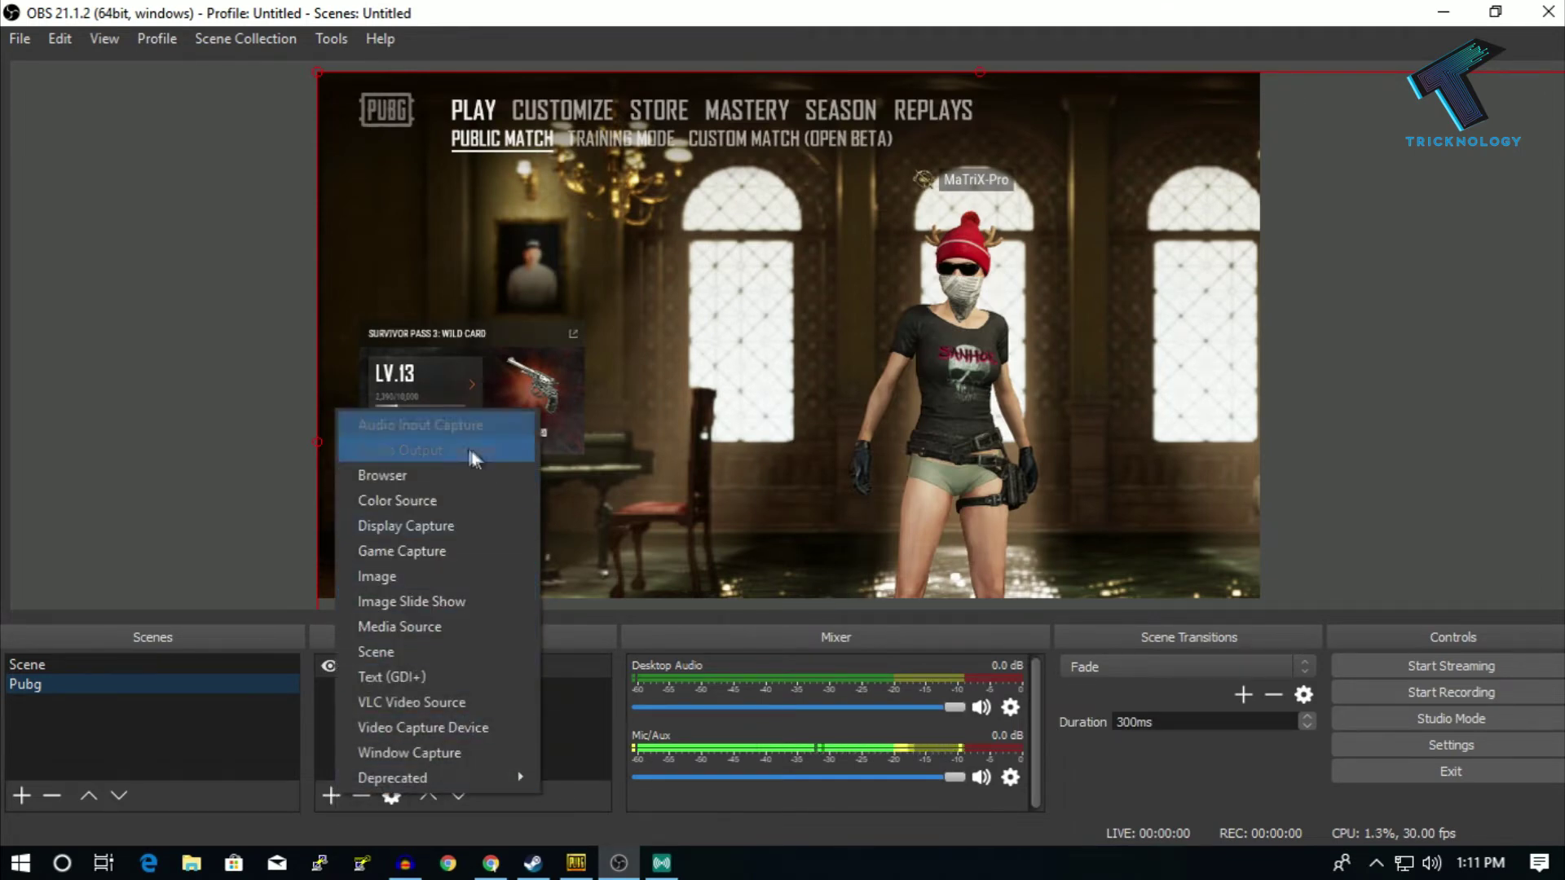
pyautogui.click(455, 635)
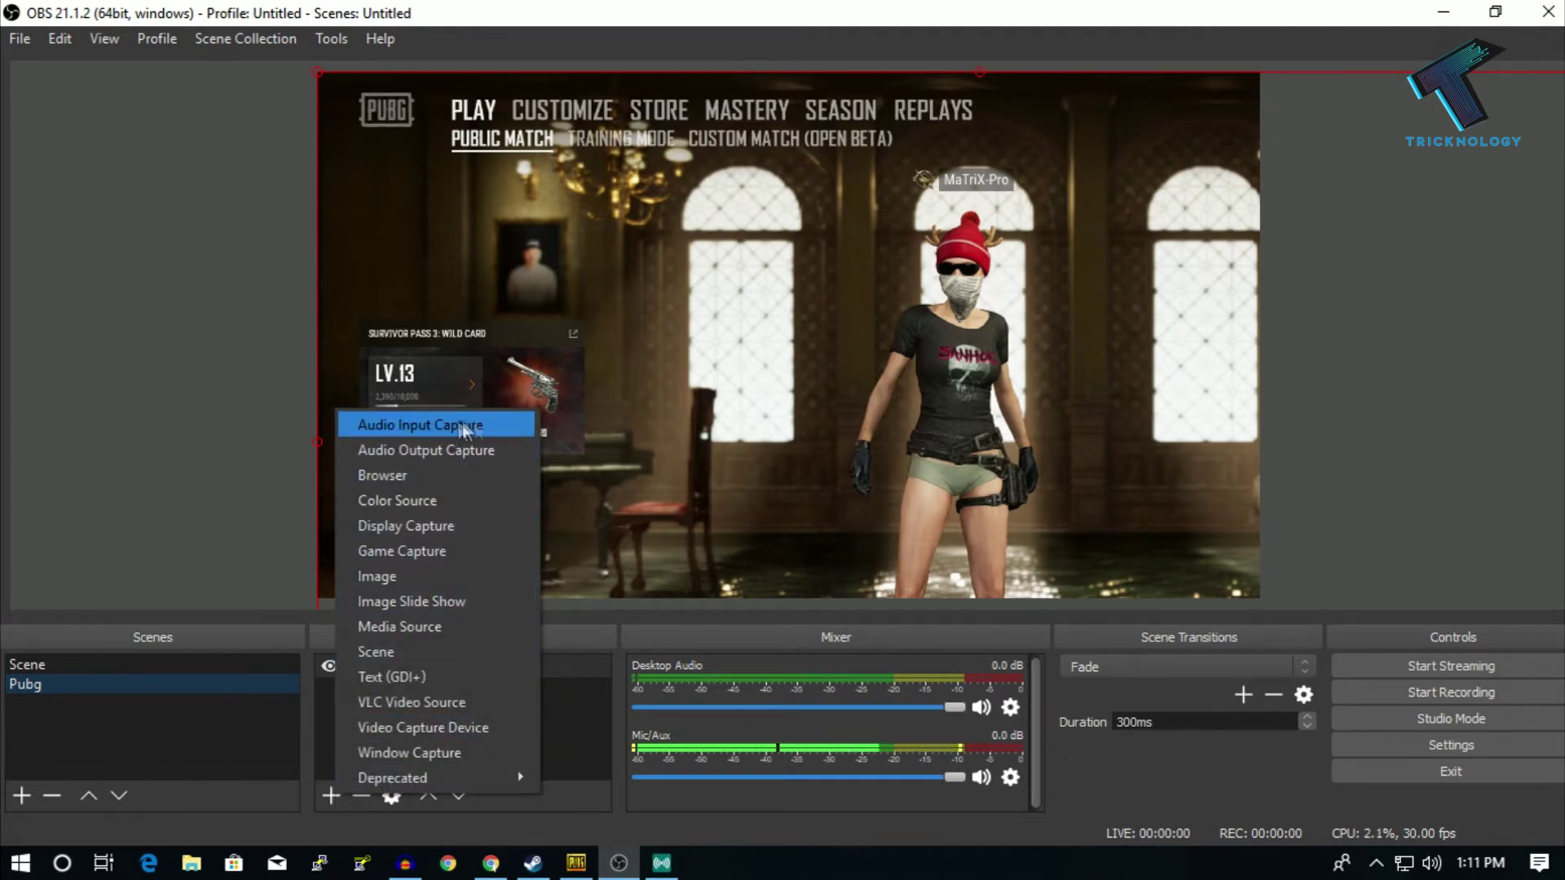
pyautogui.click(895, 401)
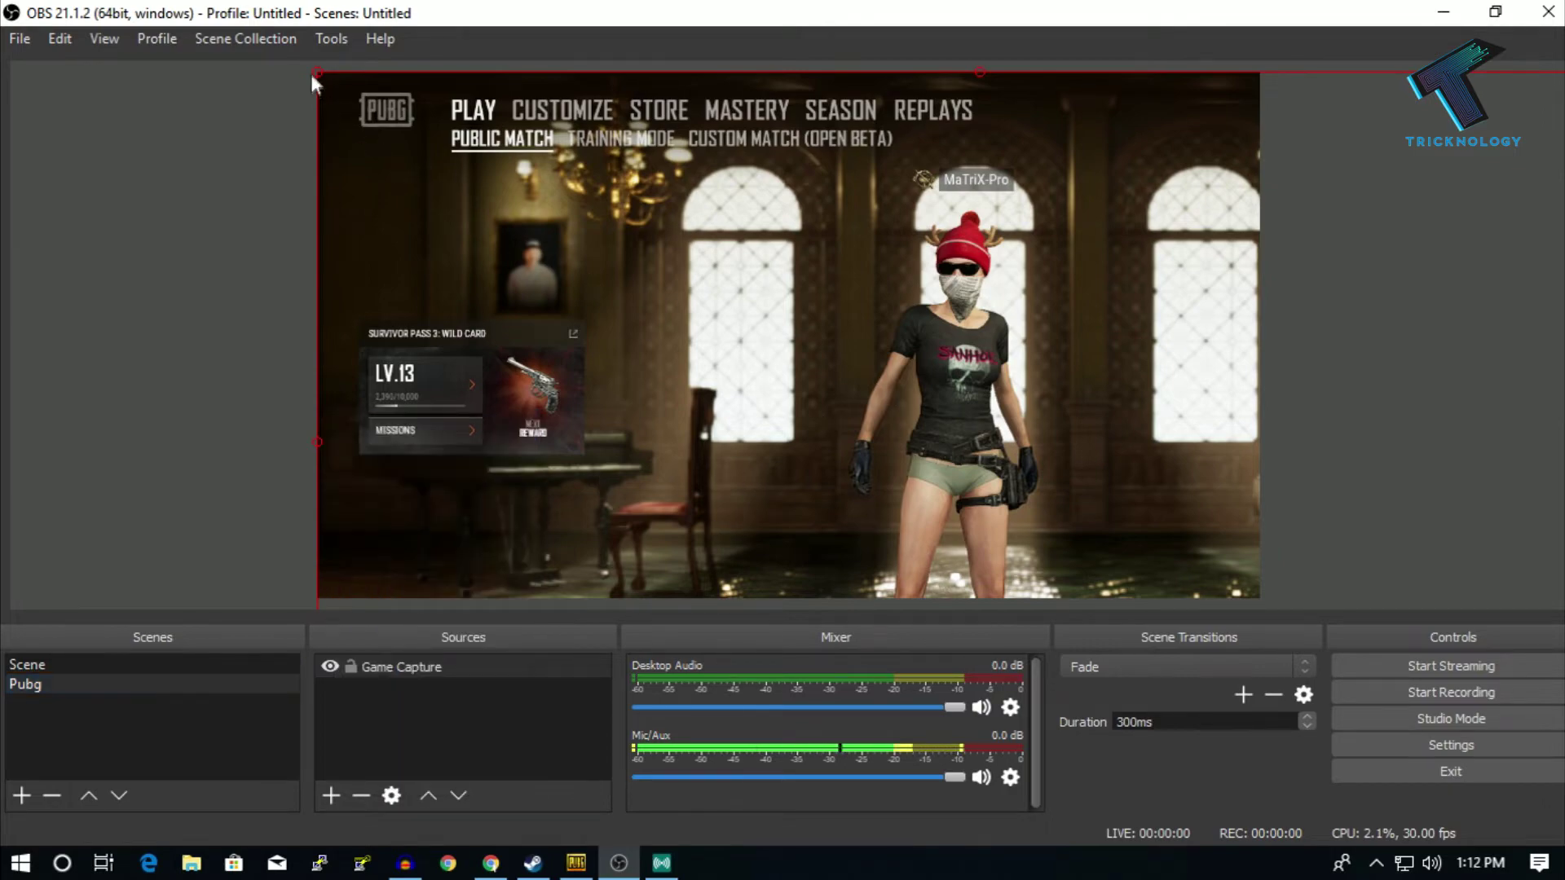
# - Resize the Game Capture to exactly fill the canvas, then minimize OBS and bring up XSplit Broadcaster
pyautogui.moveTo(318, 71); pyautogui.dragTo(782, 332)
pyautogui.moveTo(1049, 413); pyautogui.dragTo(586, 139)
pyautogui.moveTo(1173, 549); pyautogui.dragTo(1260, 600)
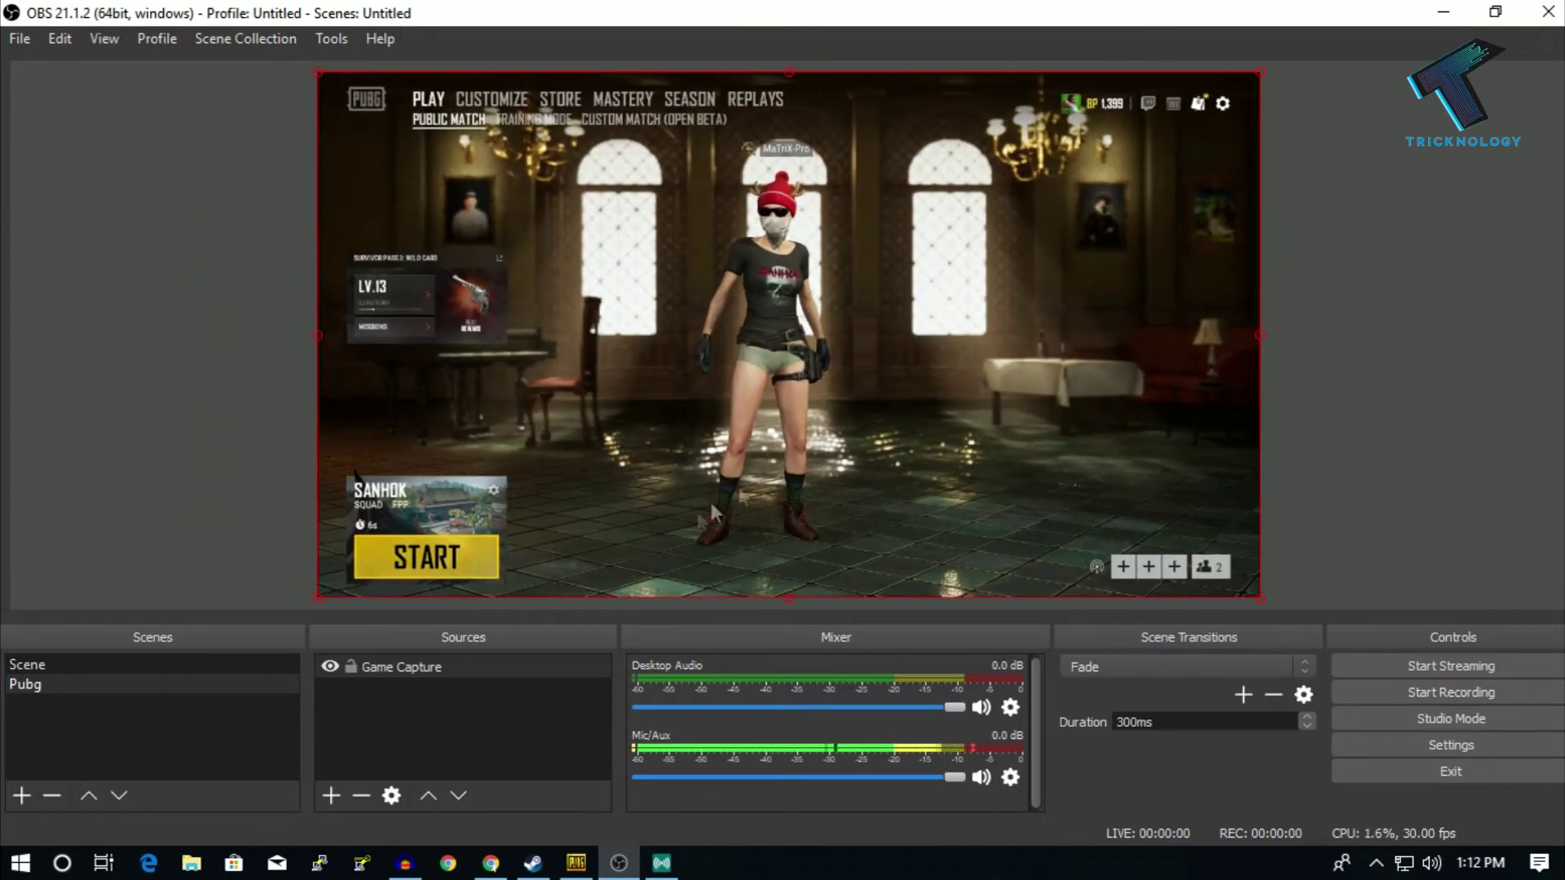
pyautogui.click(1416, 313)
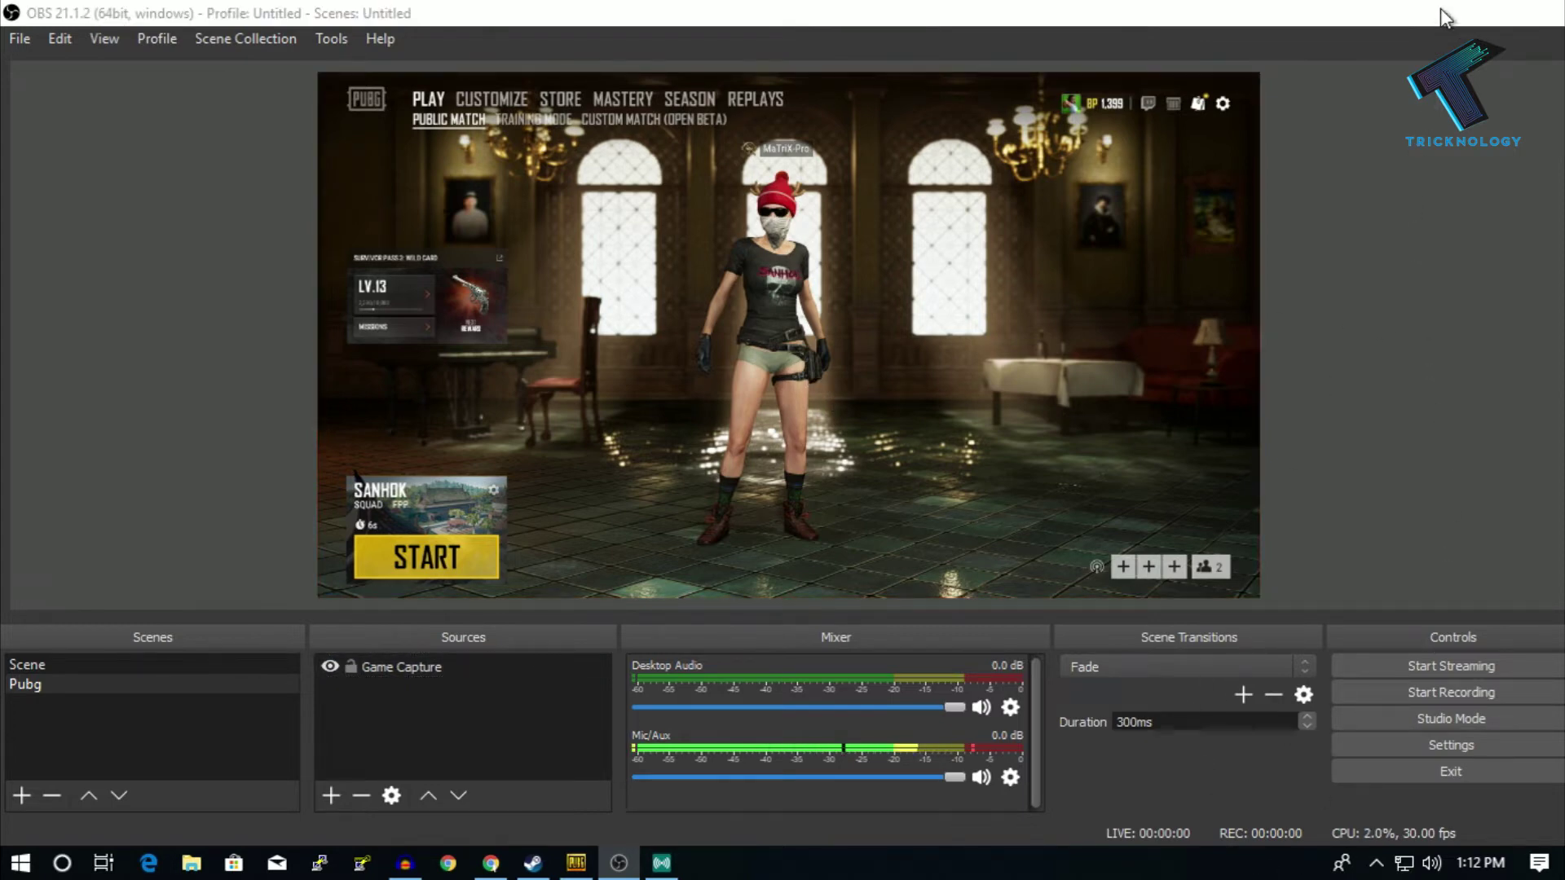
pyautogui.click(1445, 13)
pyautogui.click(661, 863)
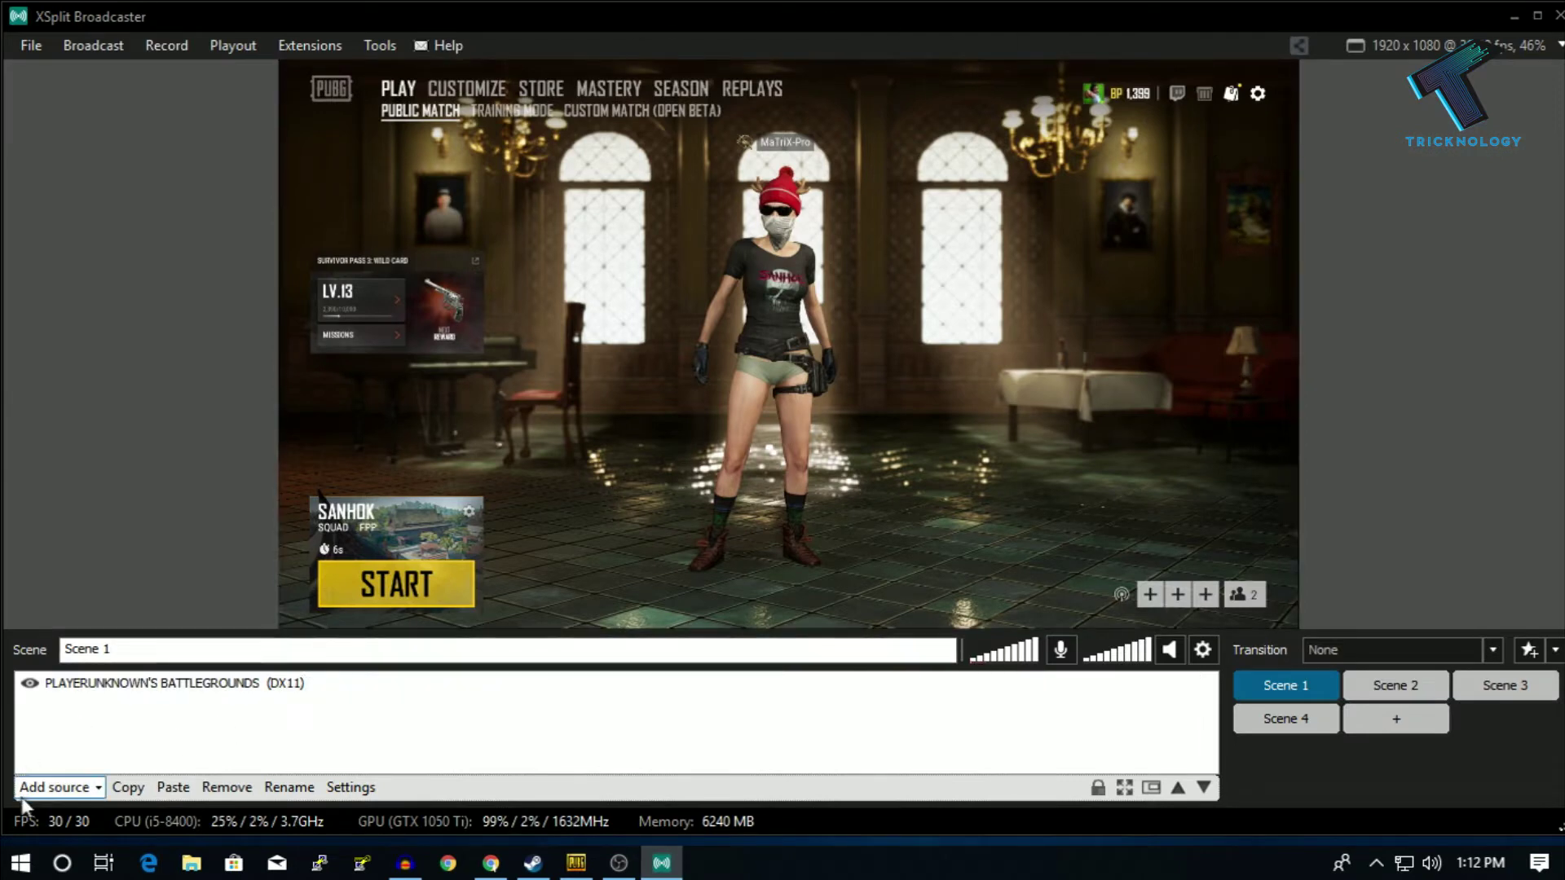
# - Add a PLAYERUNKNOWN'S BATTLEGROUNDS (DX11) game capture source to Scene 1 and stretch it across the whole canvas
pyautogui.click(54, 787)
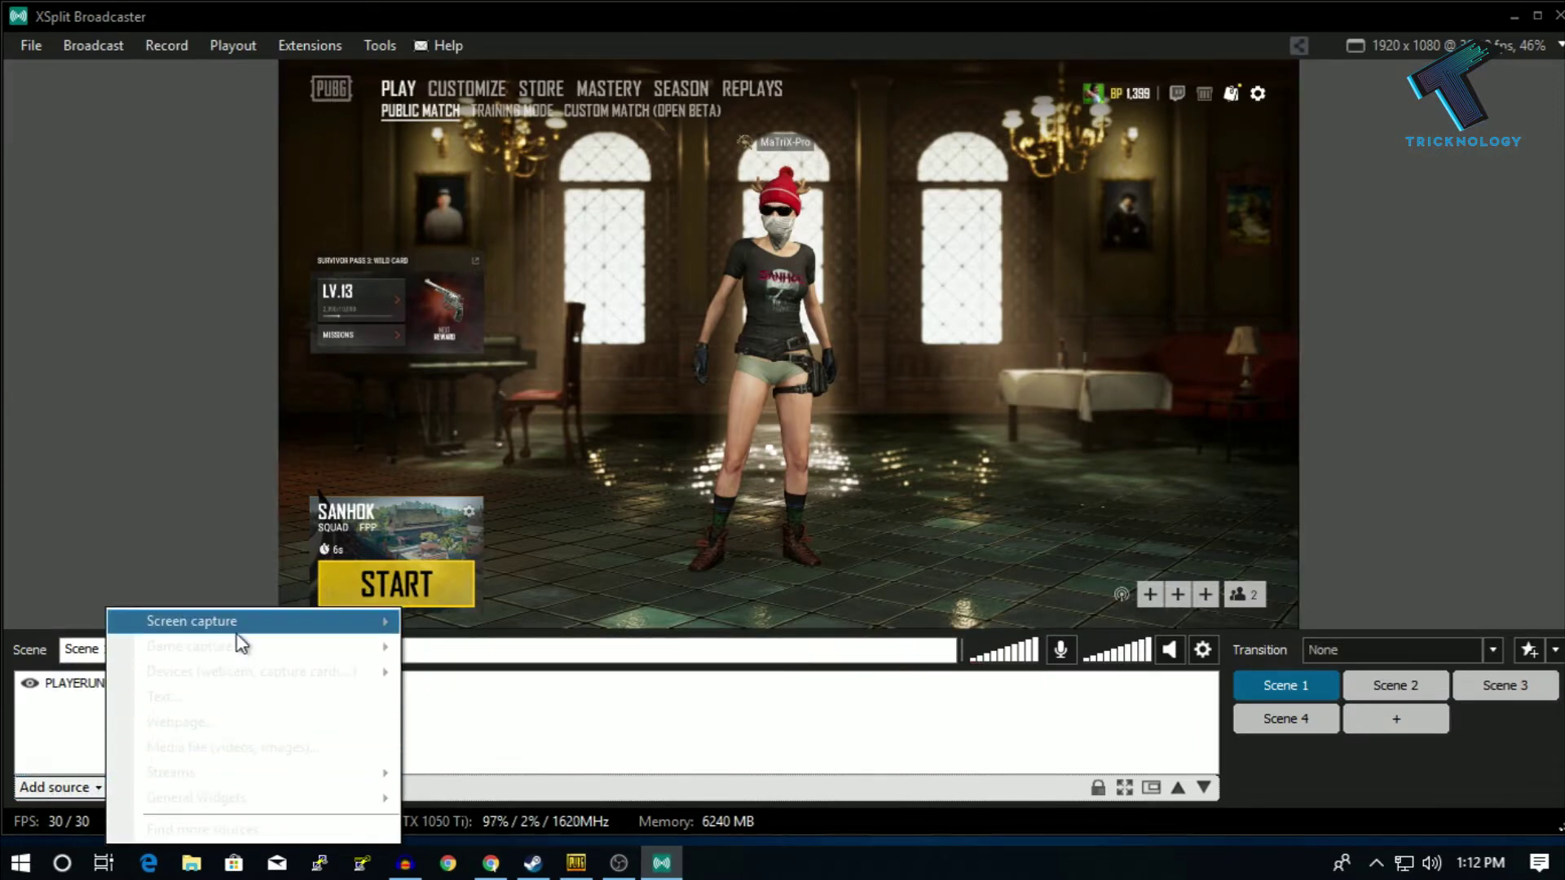
pyautogui.moveTo(233, 656)
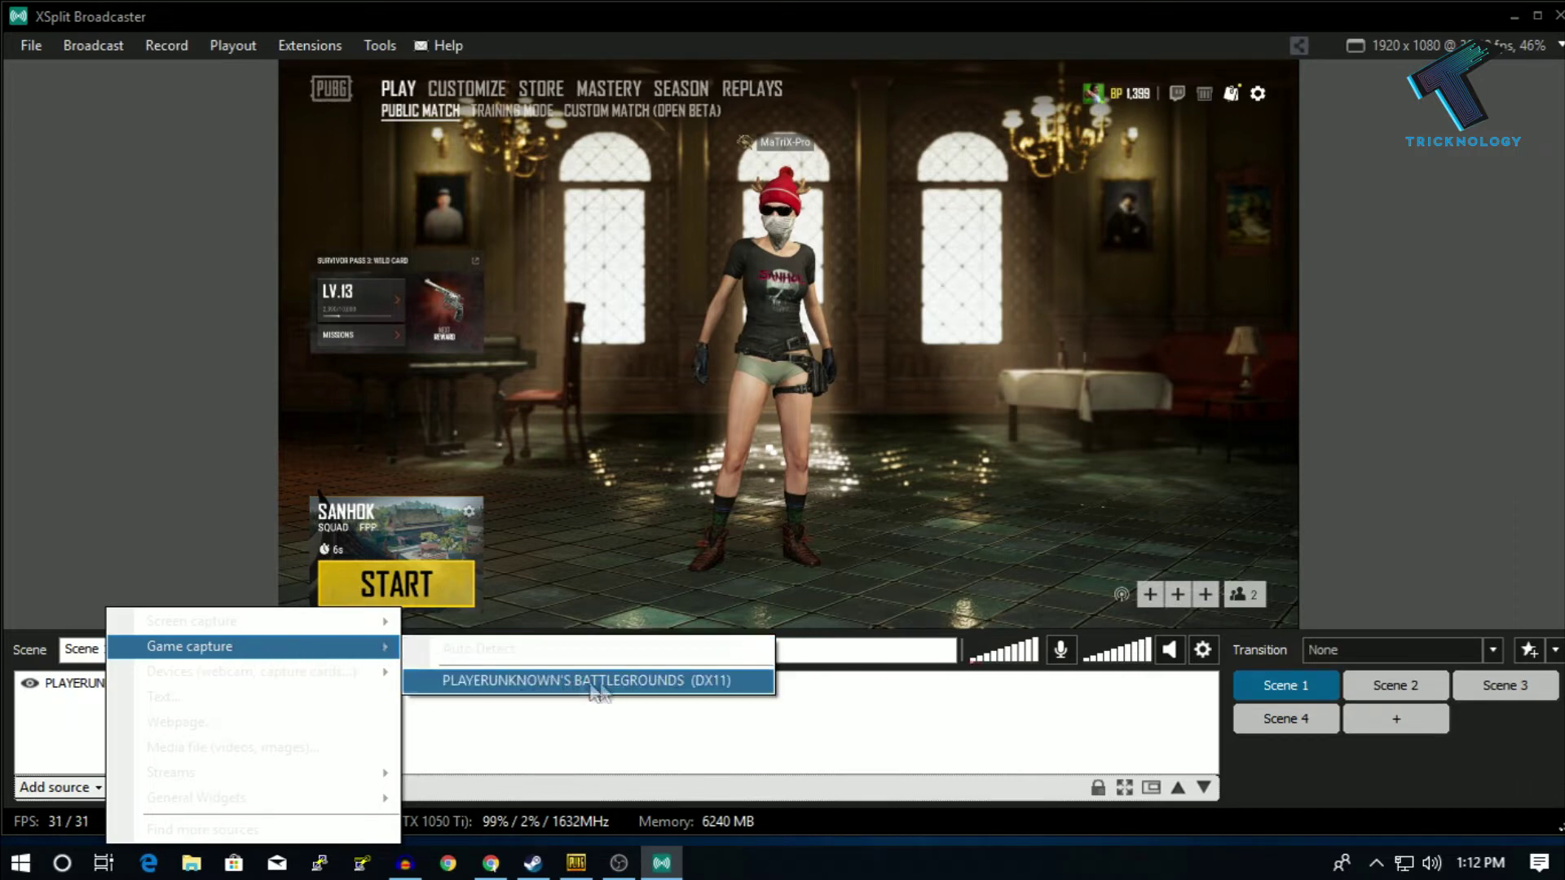
pyautogui.click(661, 689)
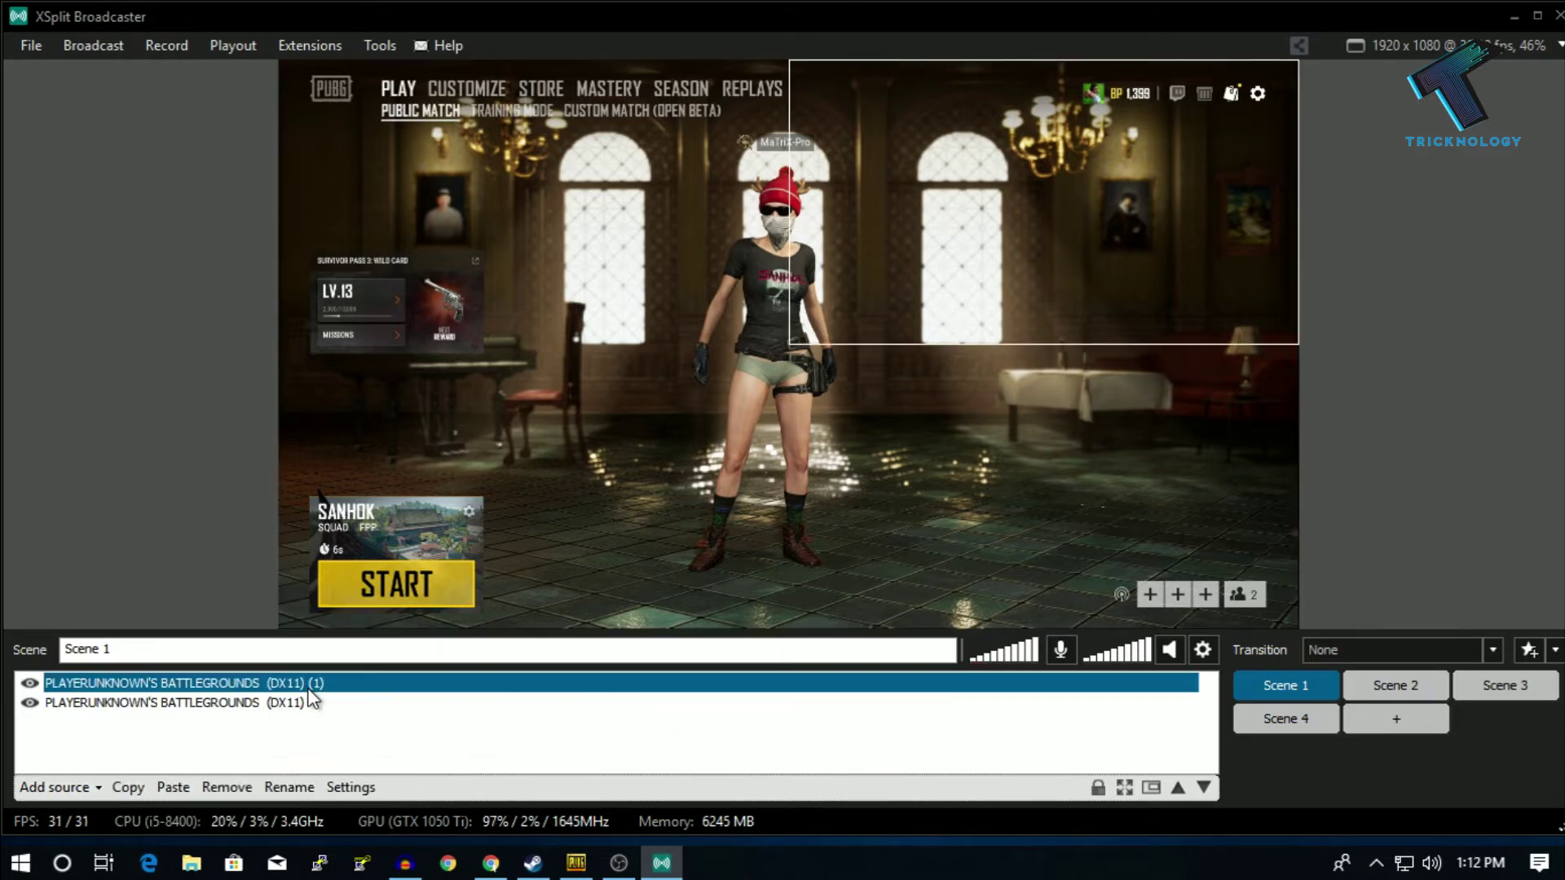
pyautogui.moveTo(789, 344); pyautogui.dragTo(281, 627)
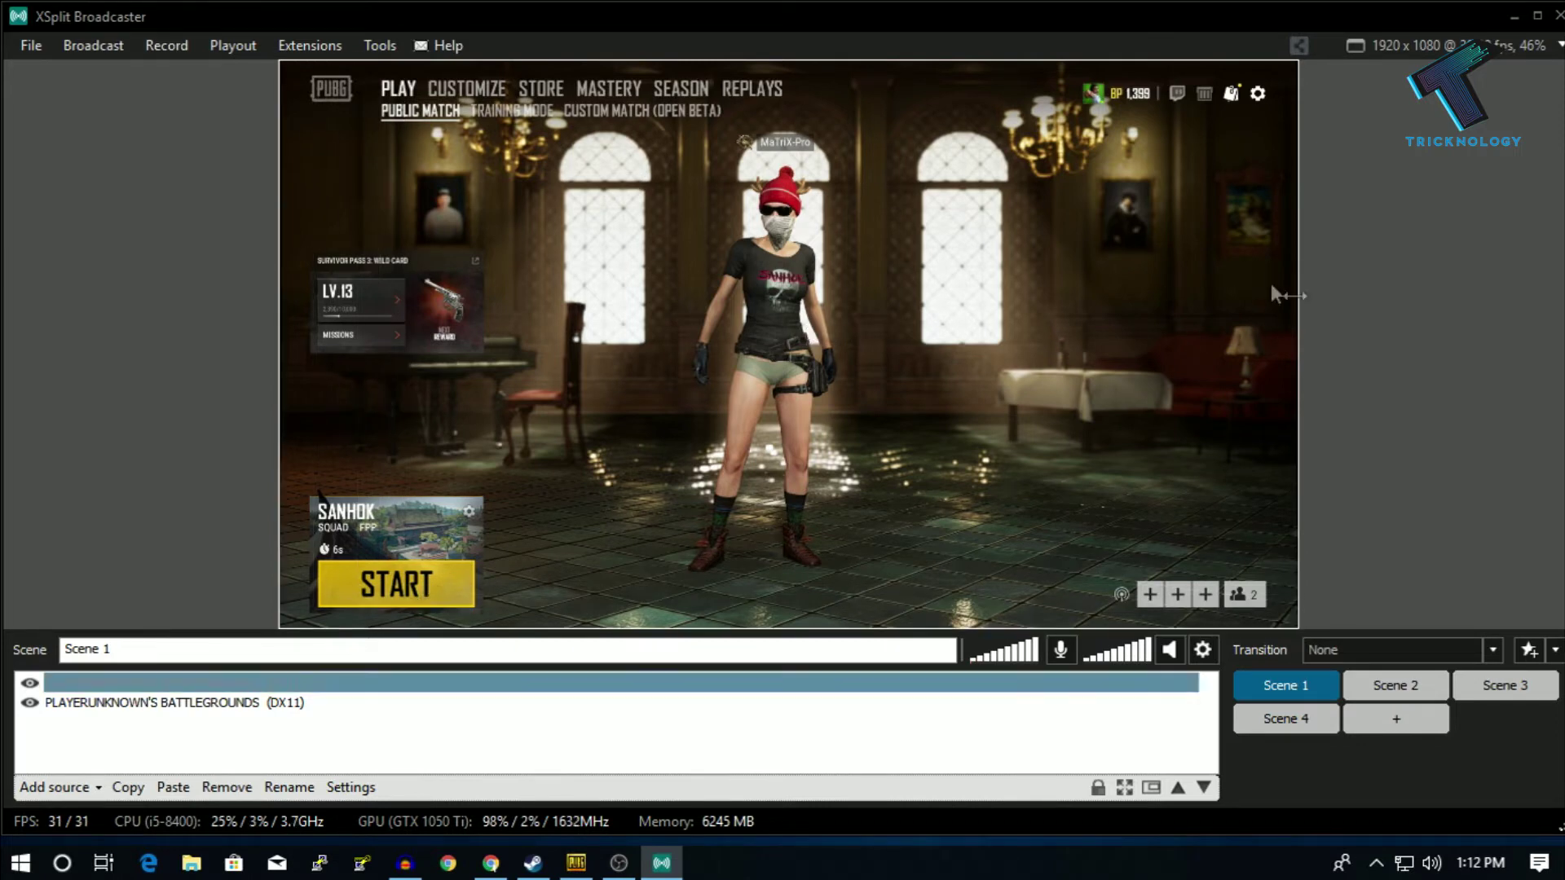
pyautogui.click(173, 648)
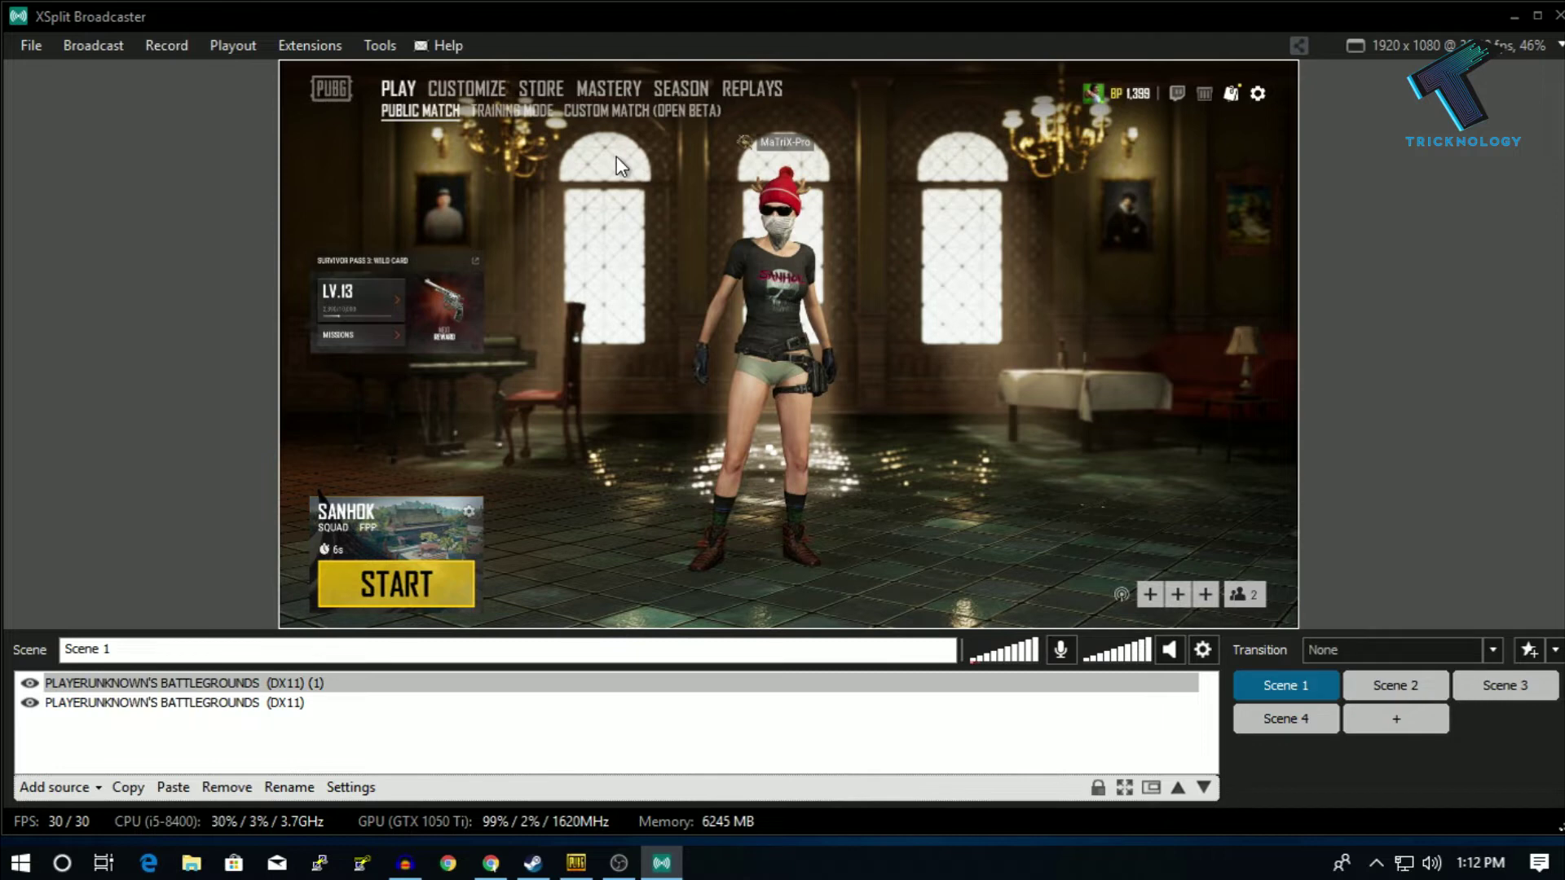
# - Set up a new Facebook Live output from the Broadcast menu
pyautogui.click(80, 51)
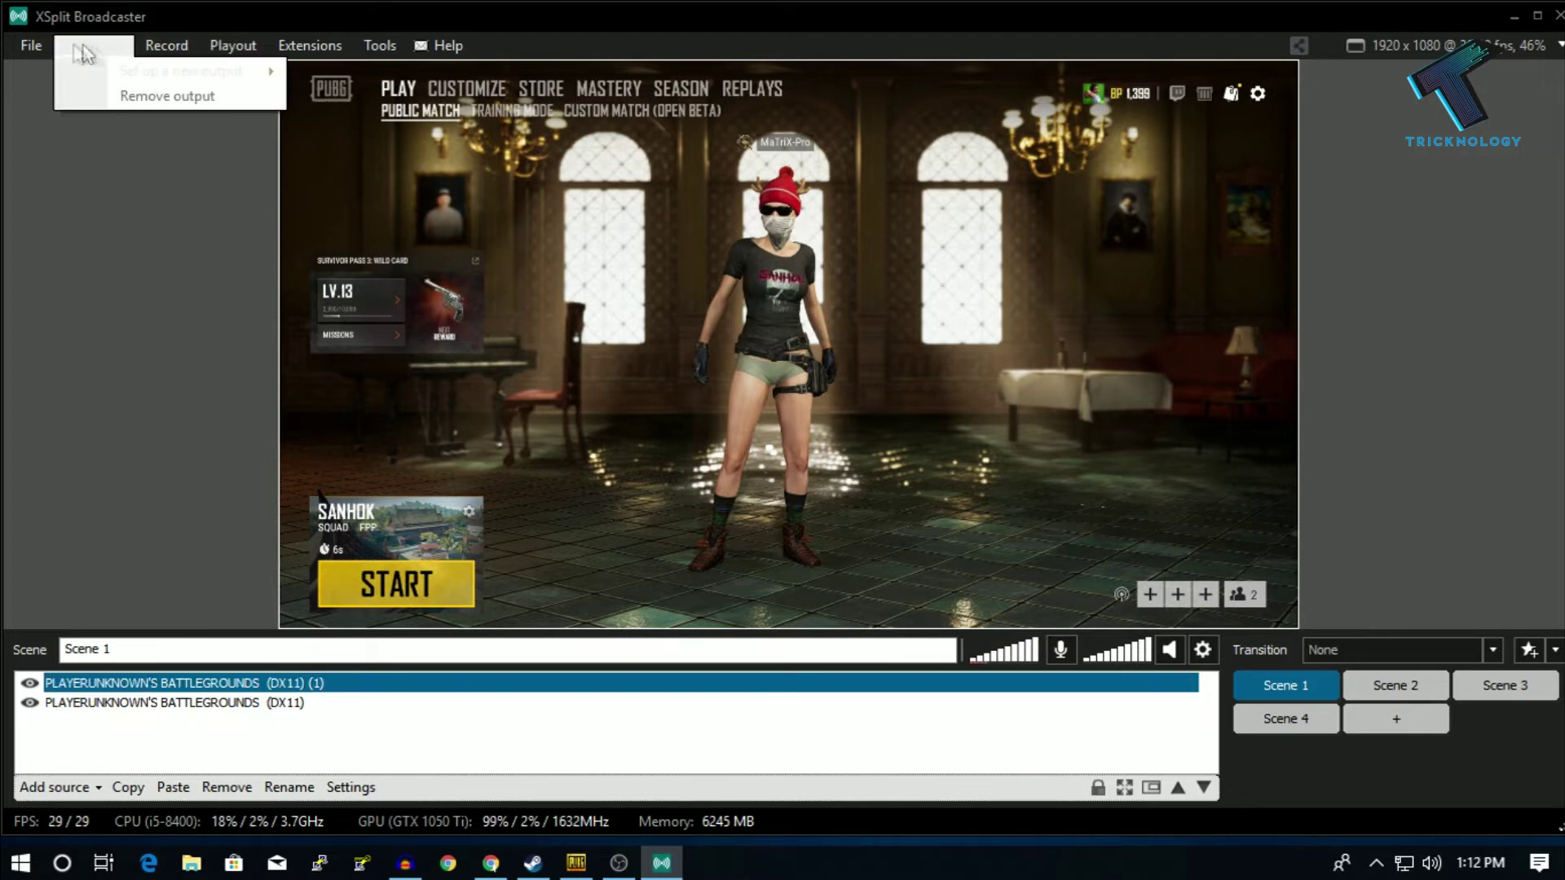
pyautogui.click(96, 48)
pyautogui.click(92, 46)
pyautogui.moveTo(101, 75)
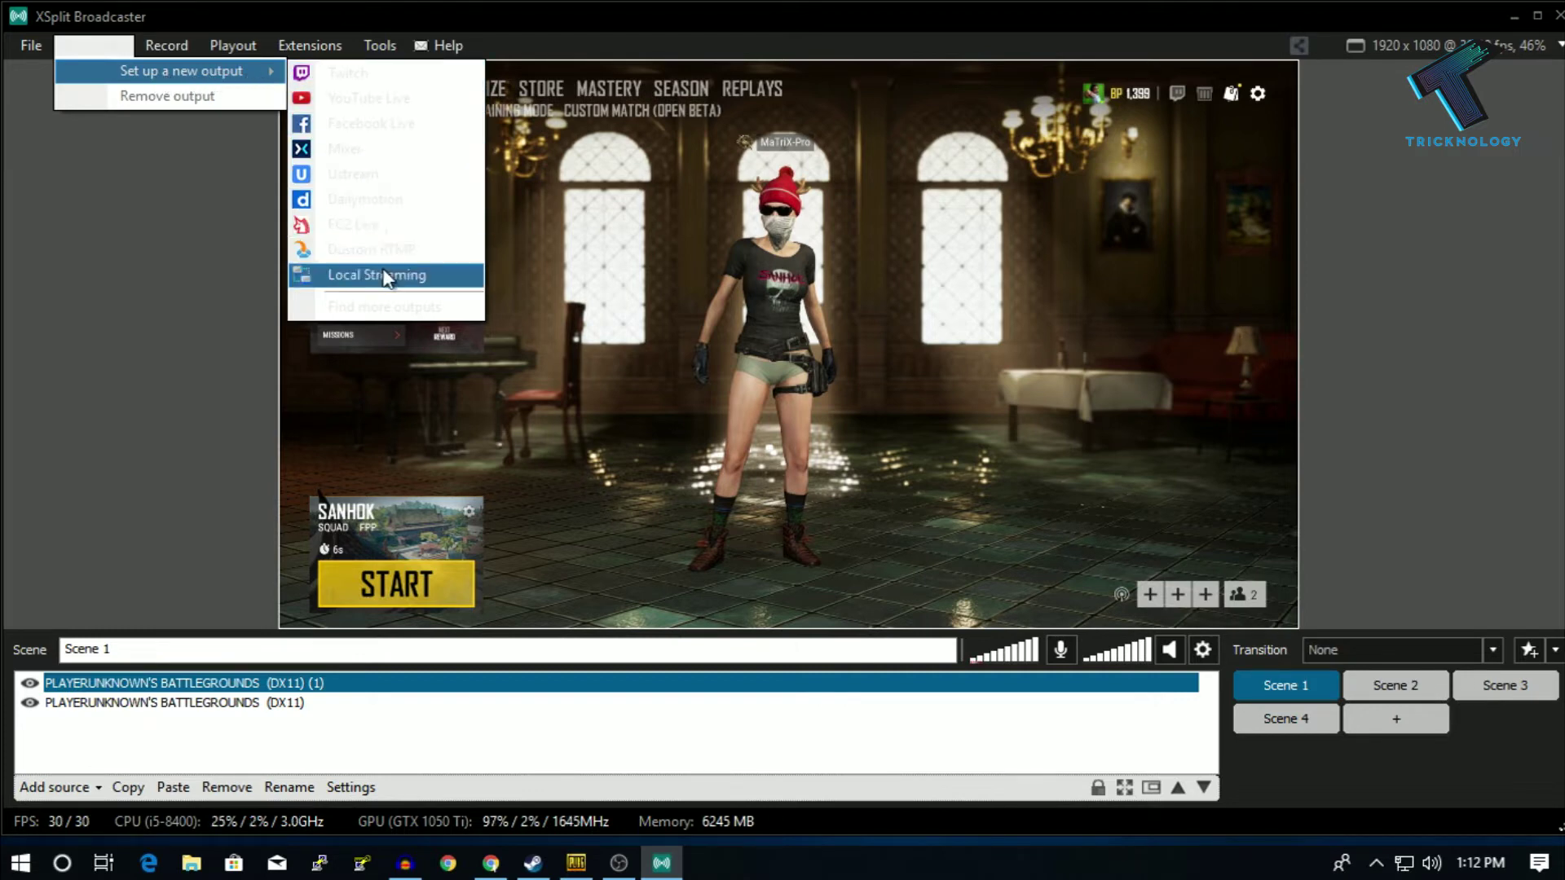
pyautogui.click(440, 130)
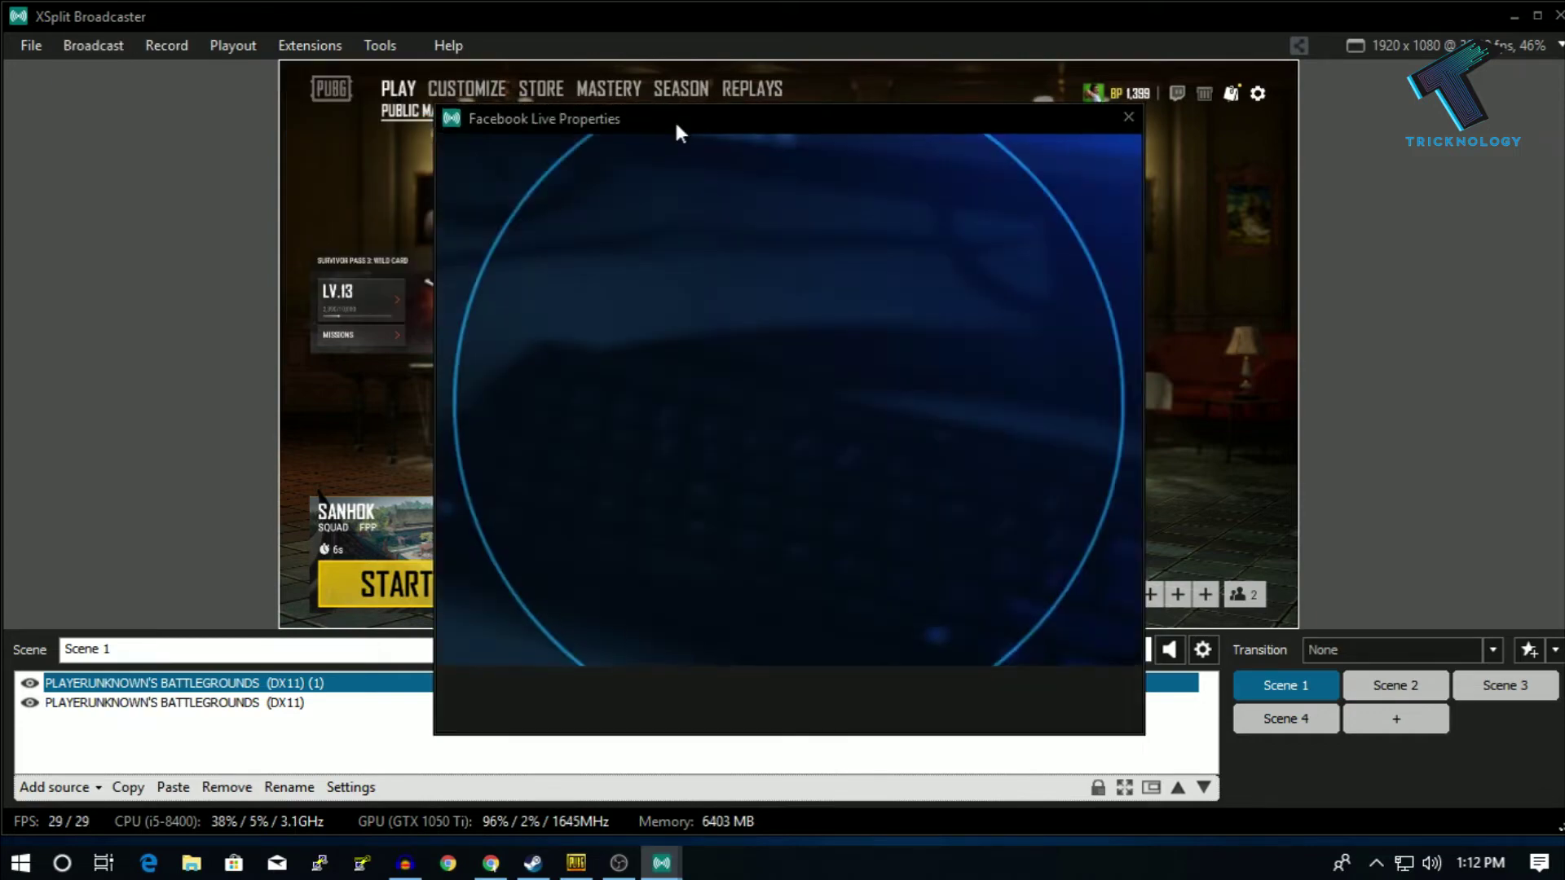
# - Log in with the Facebook account's email and password, then save the 1080p 60 fps Timeline output
pyautogui.click(653, 438)
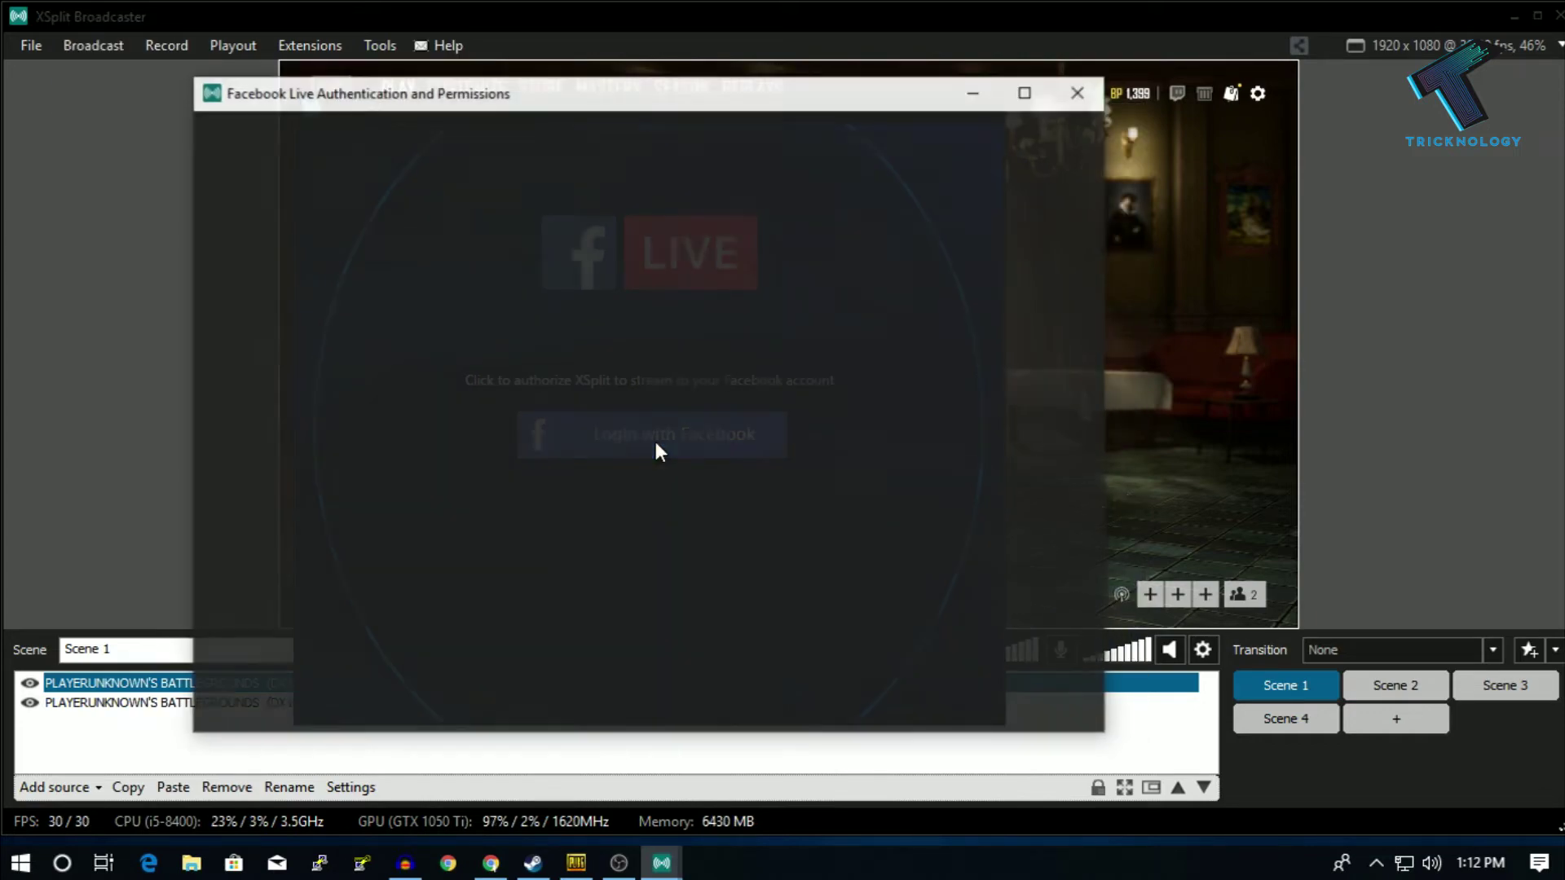
pyautogui.moveTo(667, 98); pyautogui.dragTo(839, 111)
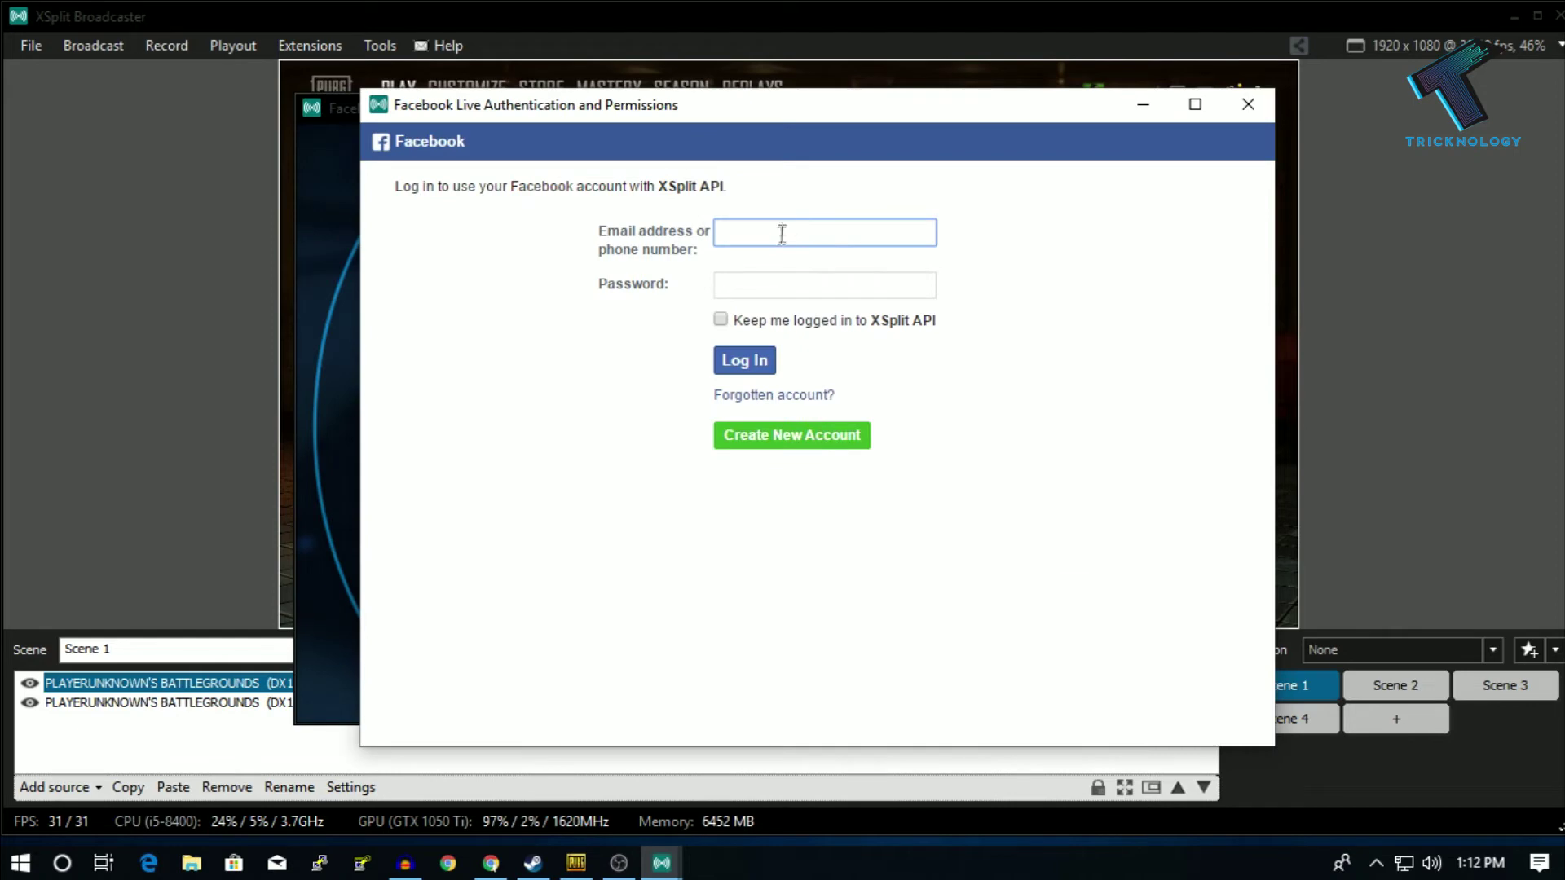
pyautogui.click(797, 290)
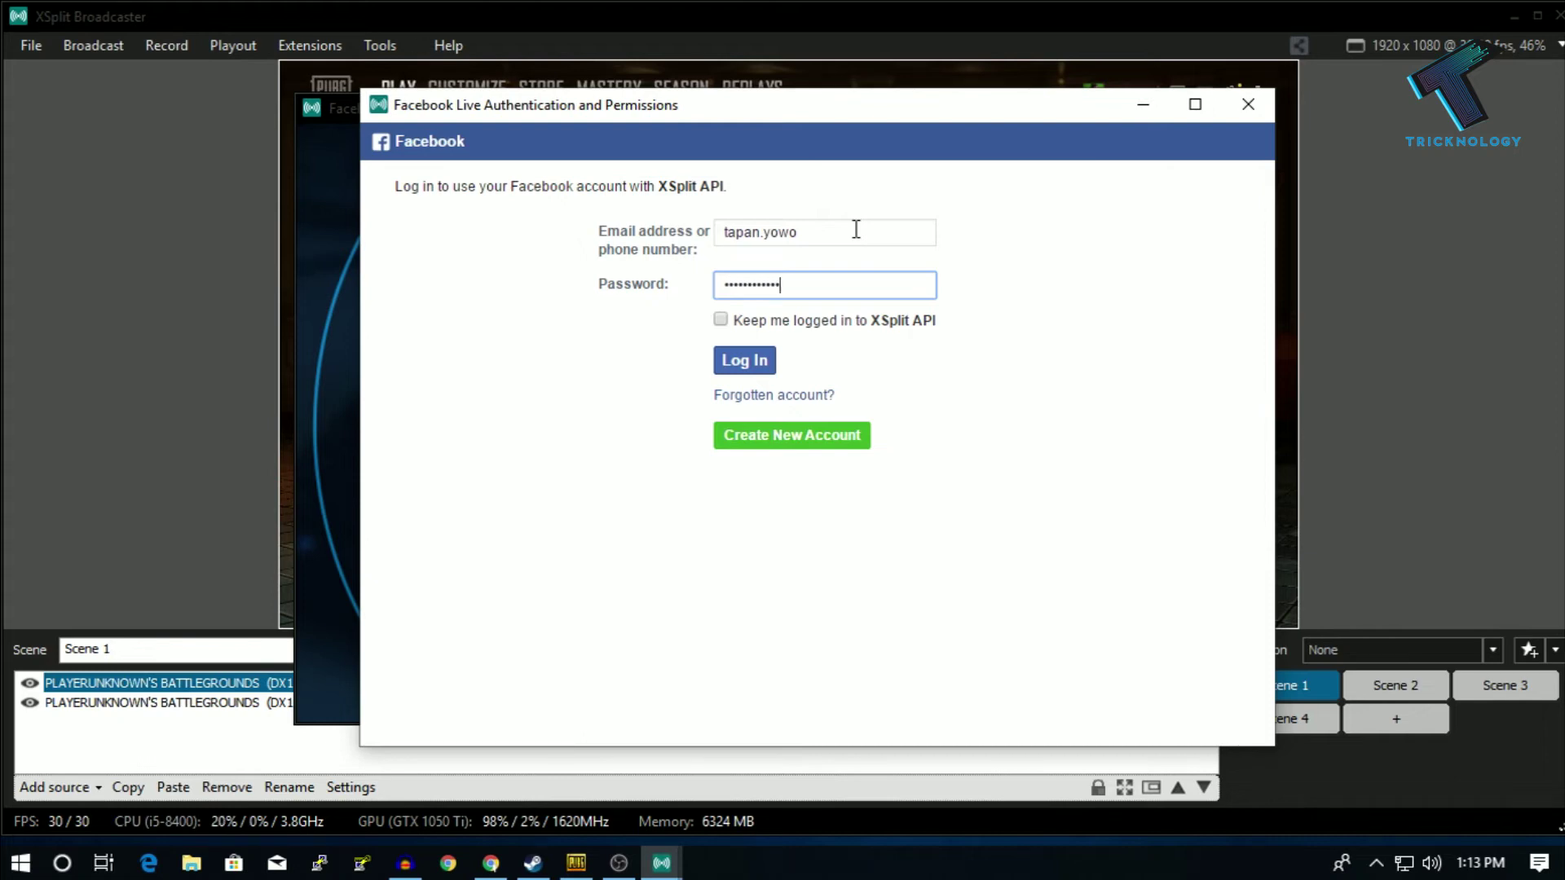
pyautogui.click(740, 369)
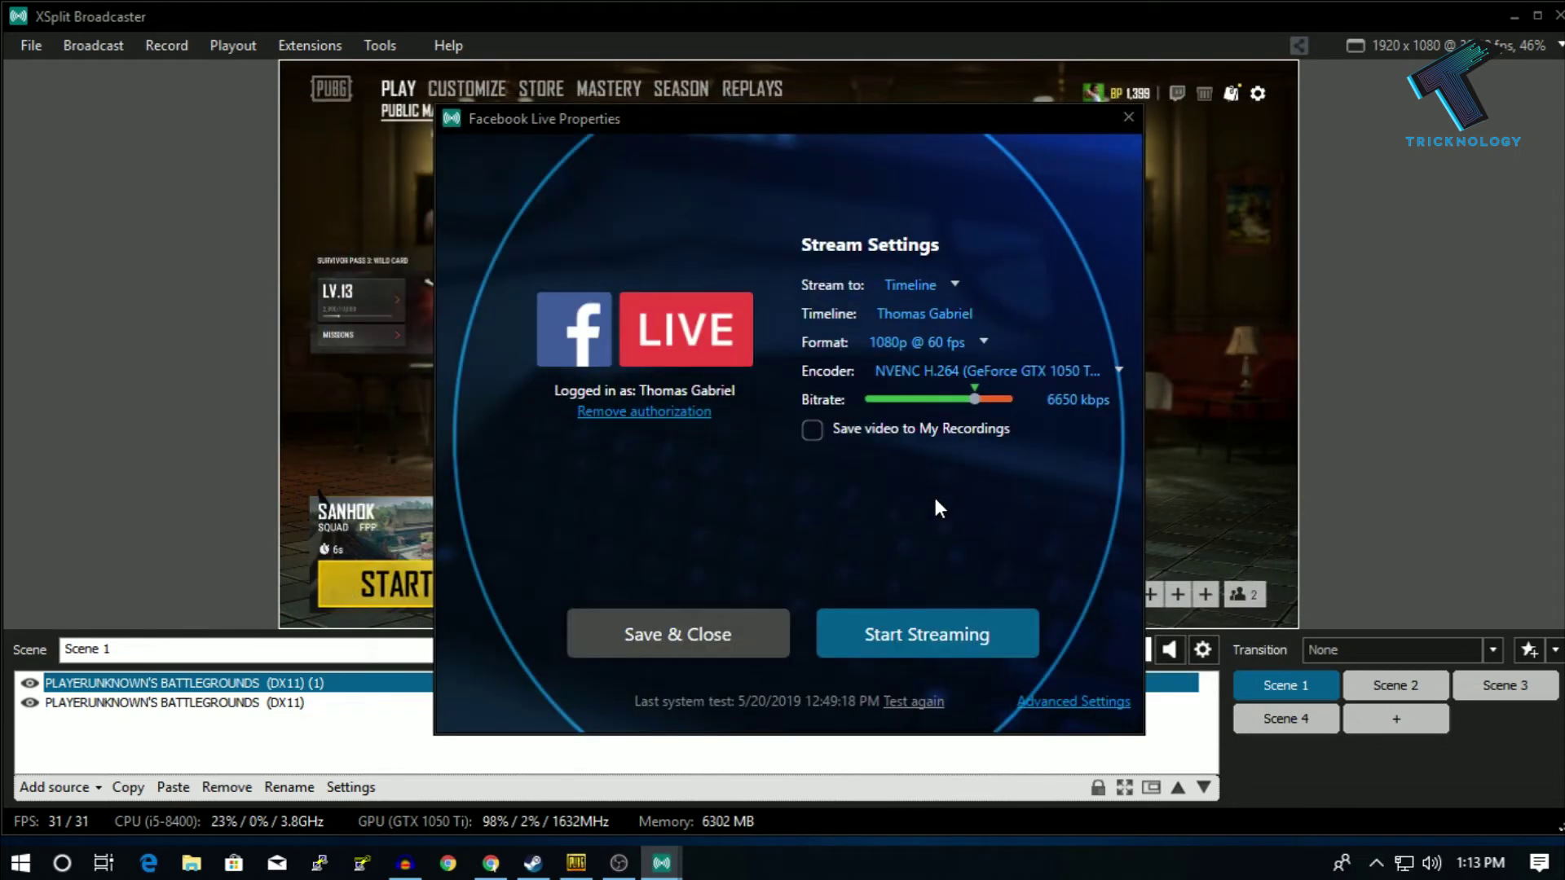
pyautogui.moveTo(768, 140); pyautogui.dragTo(648, 130)
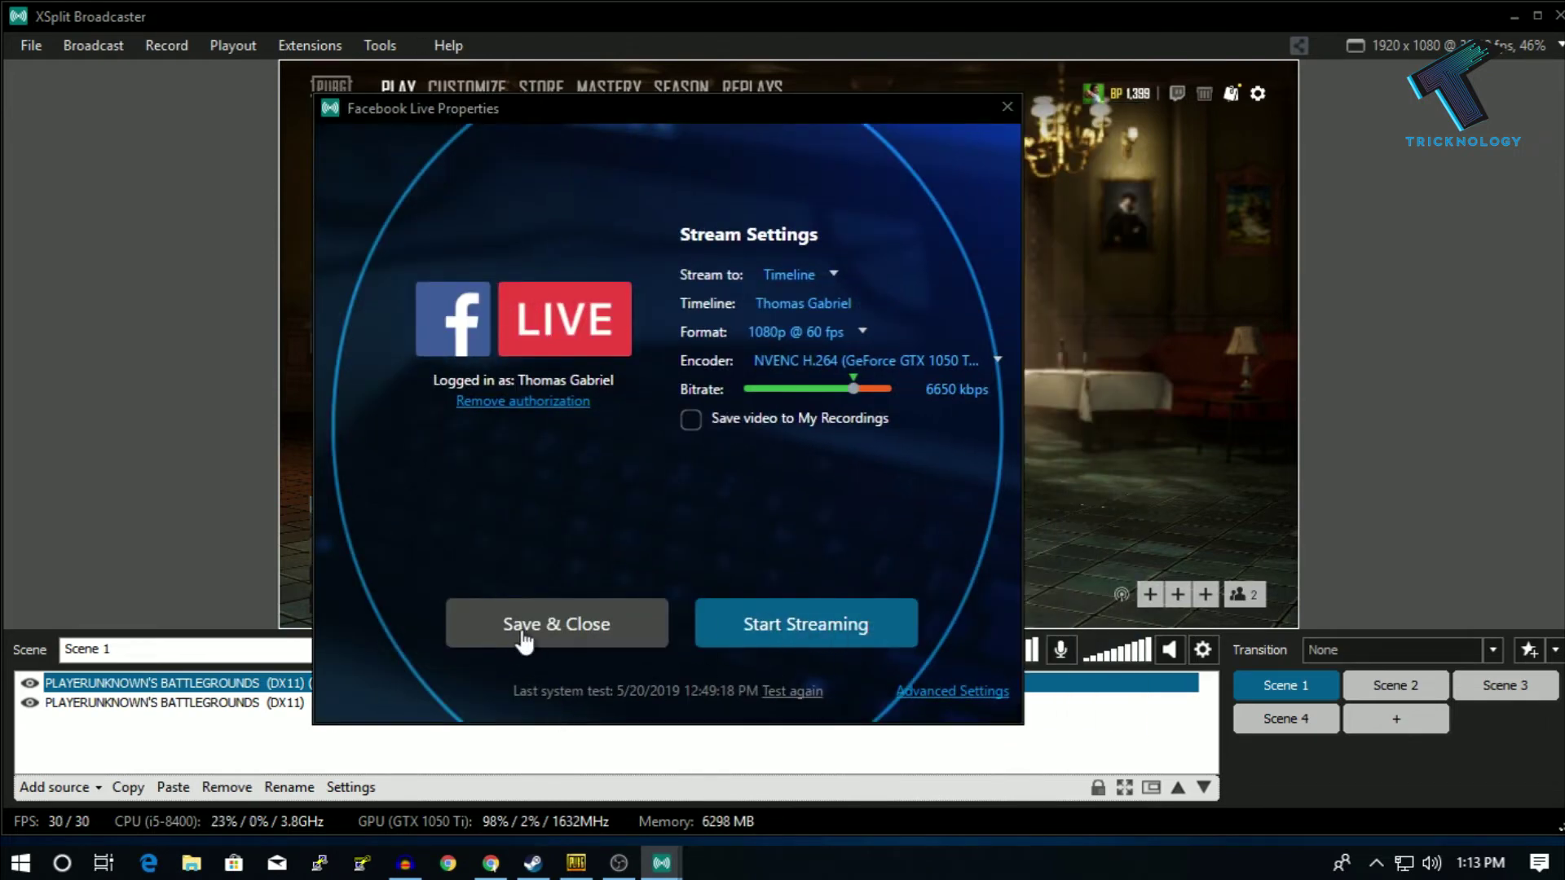
pyautogui.click(568, 629)
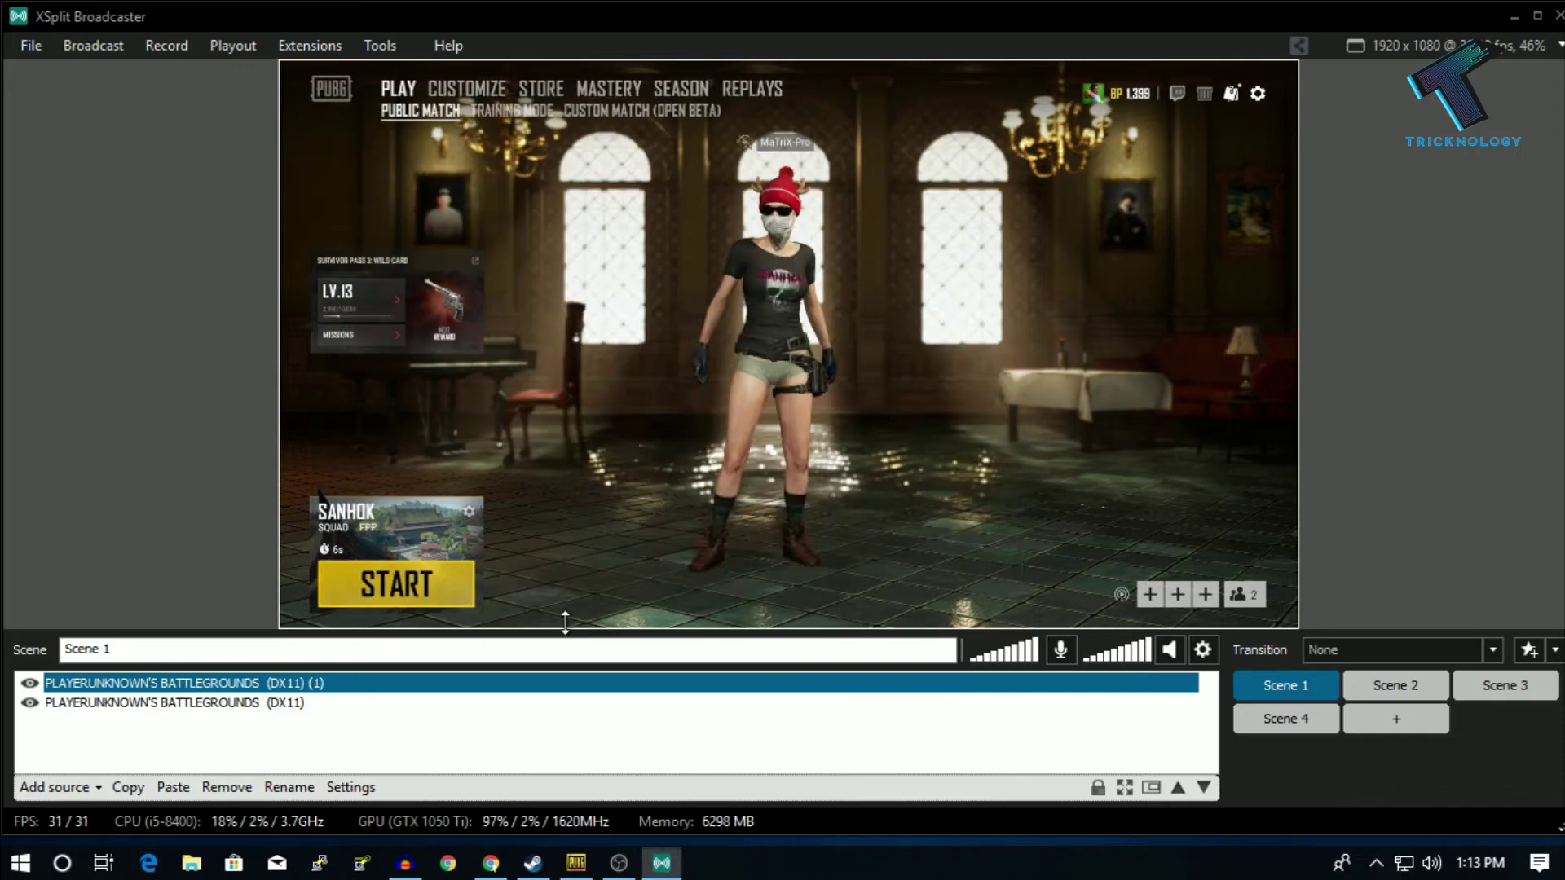
# - Start the Facebook Live broadcast at 1920 x 1080 @ 60 FPS with watermark, then minimize XSplit
pyautogui.click(1000, 534)
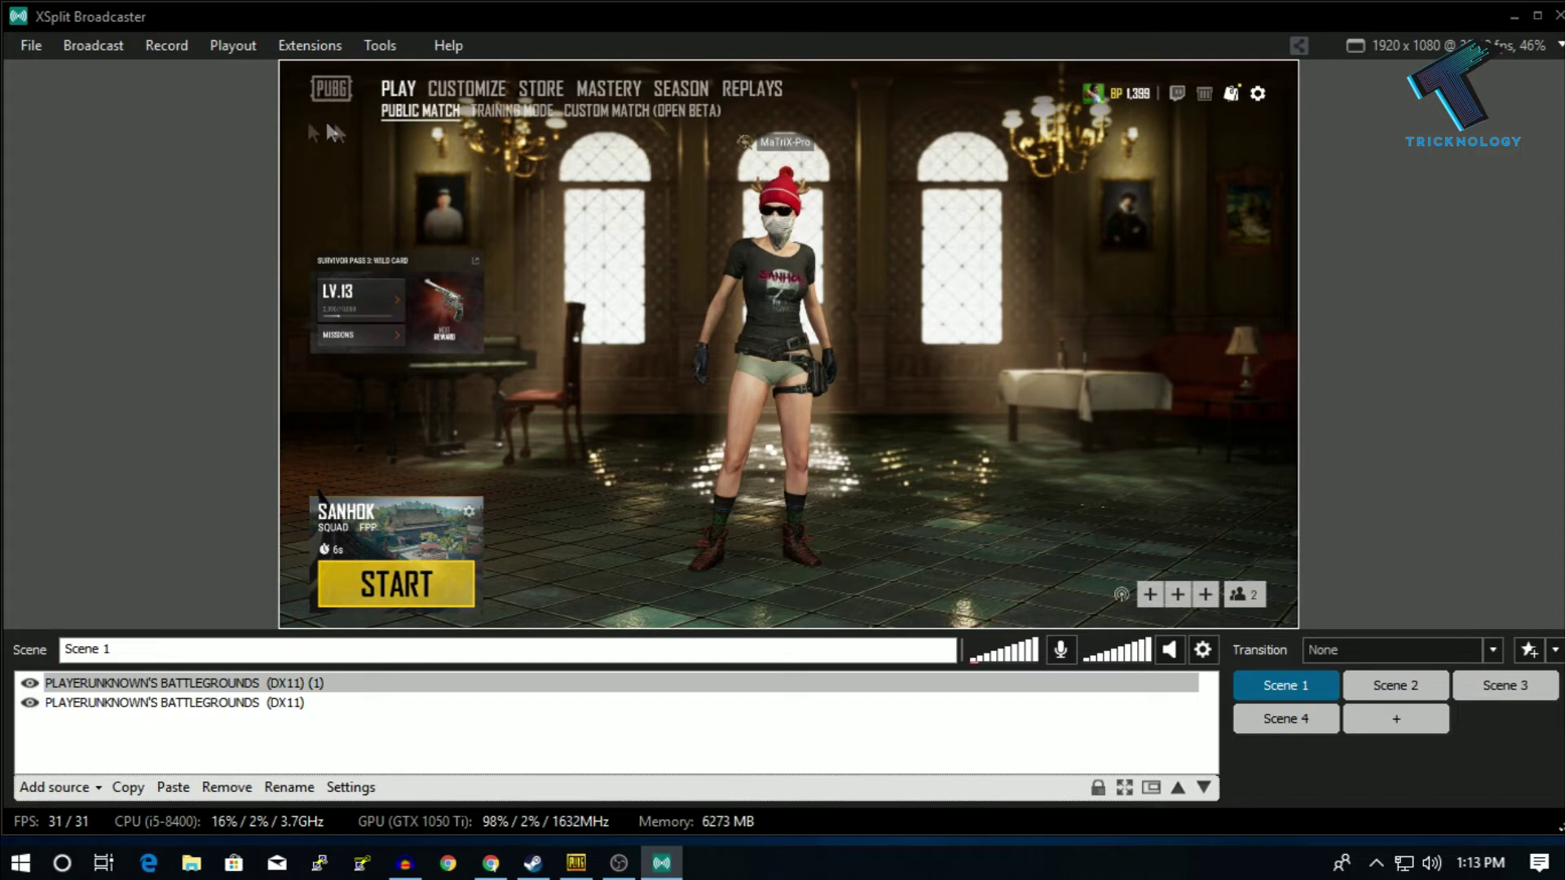
pyautogui.click(90, 46)
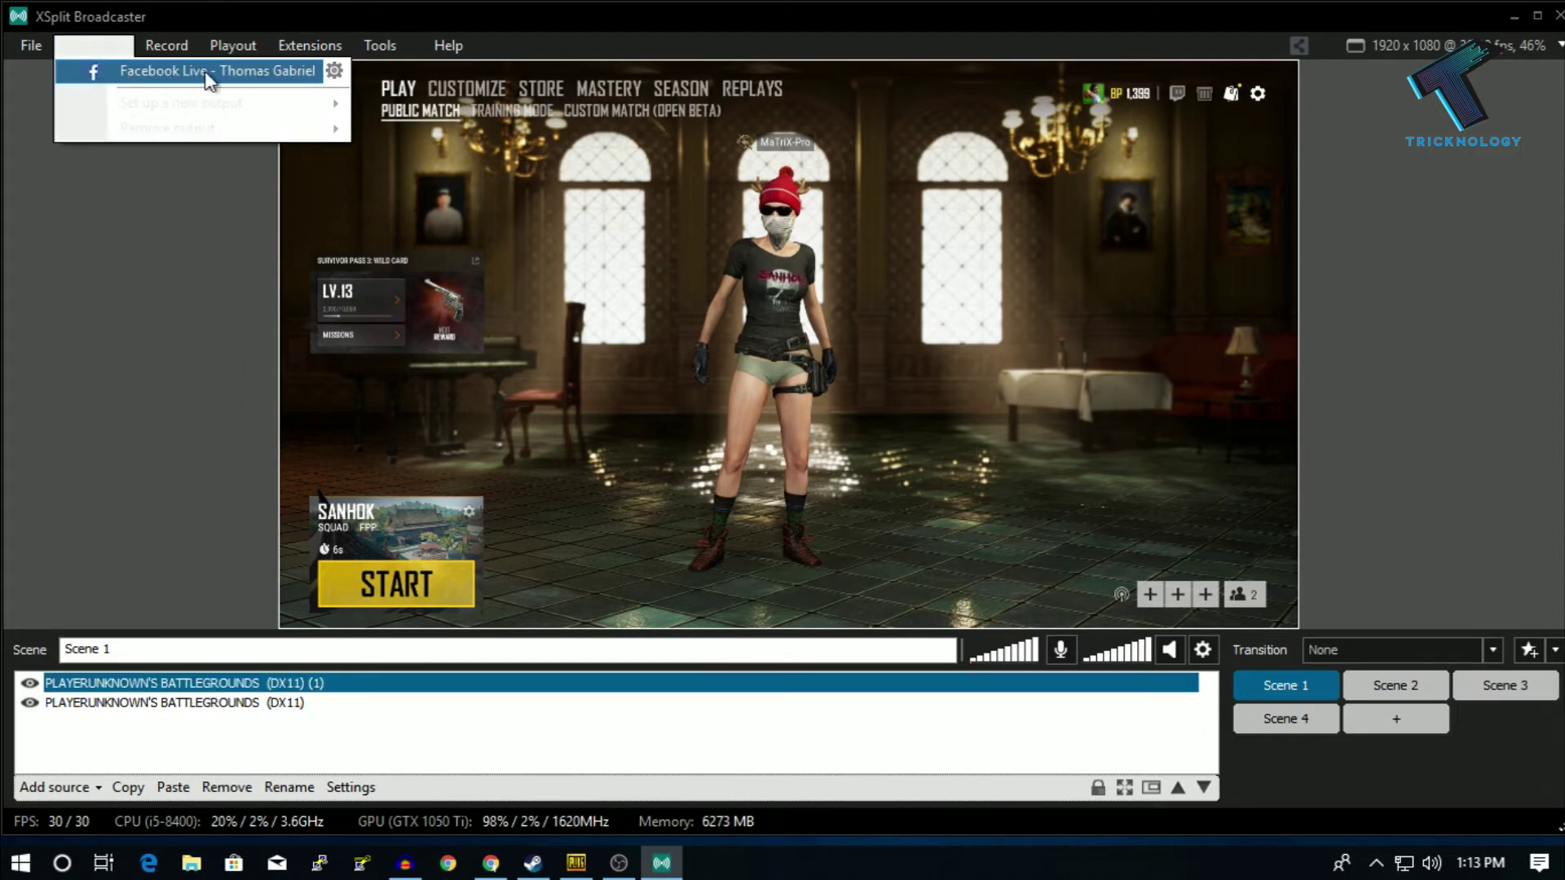
pyautogui.click(188, 74)
pyautogui.click(113, 49)
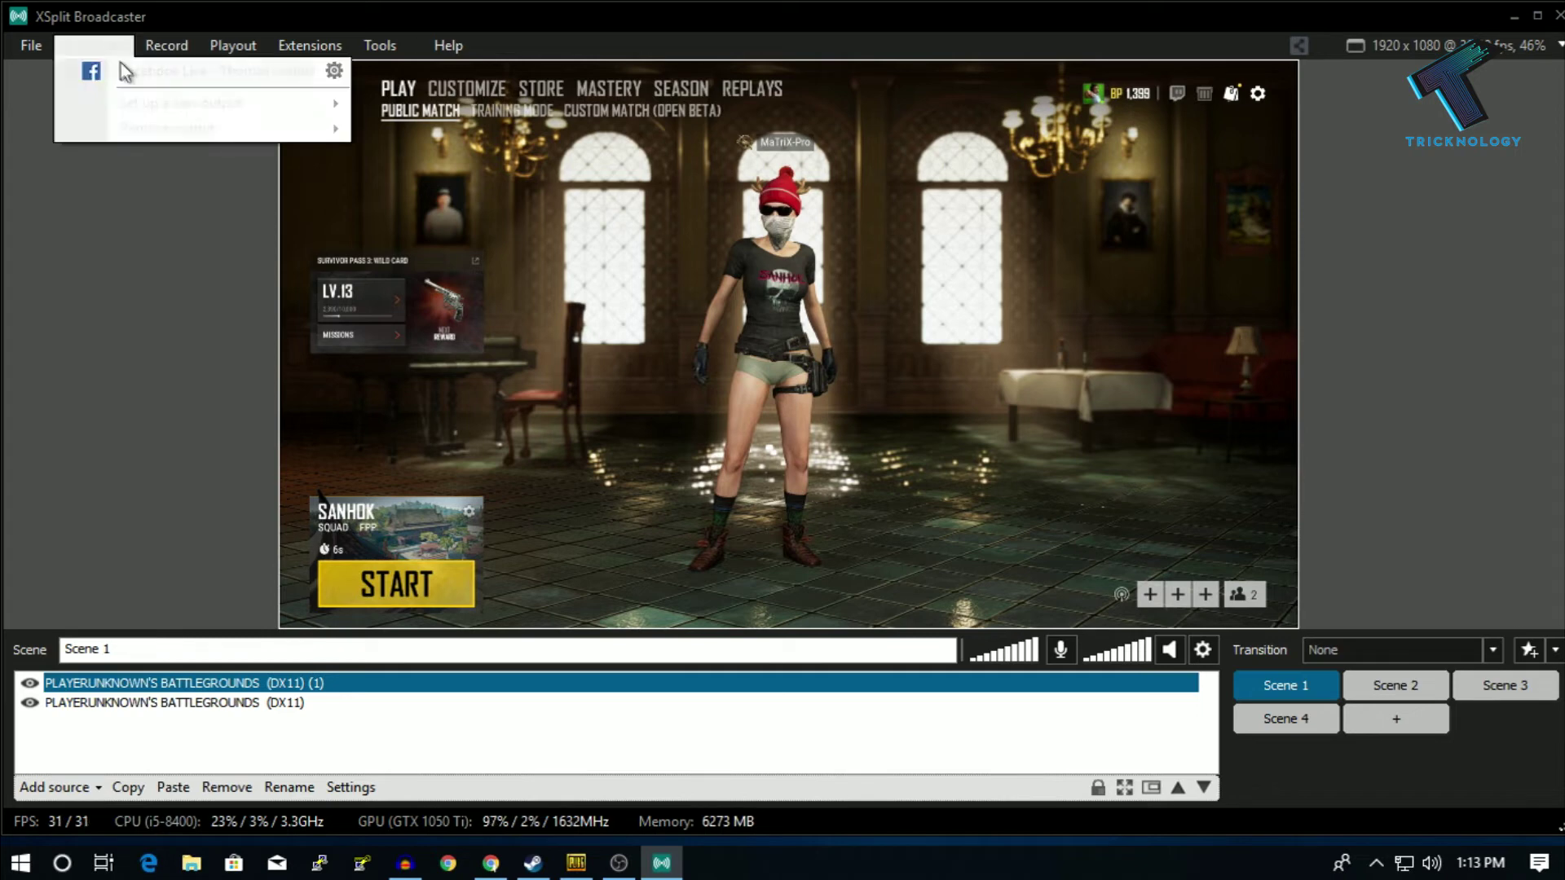
pyautogui.click(196, 69)
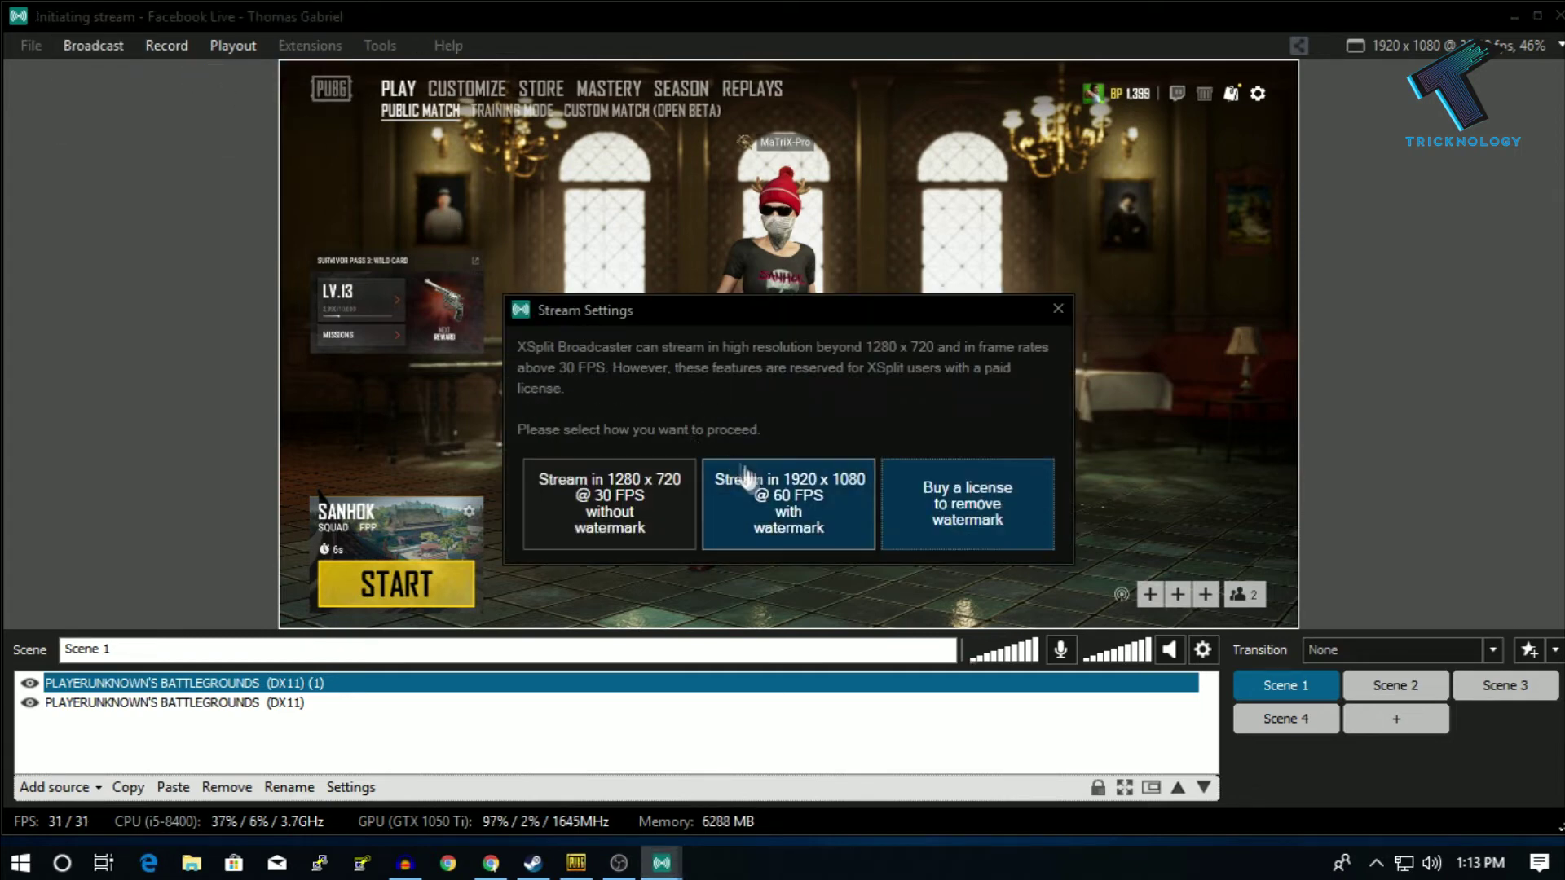
pyautogui.click(787, 522)
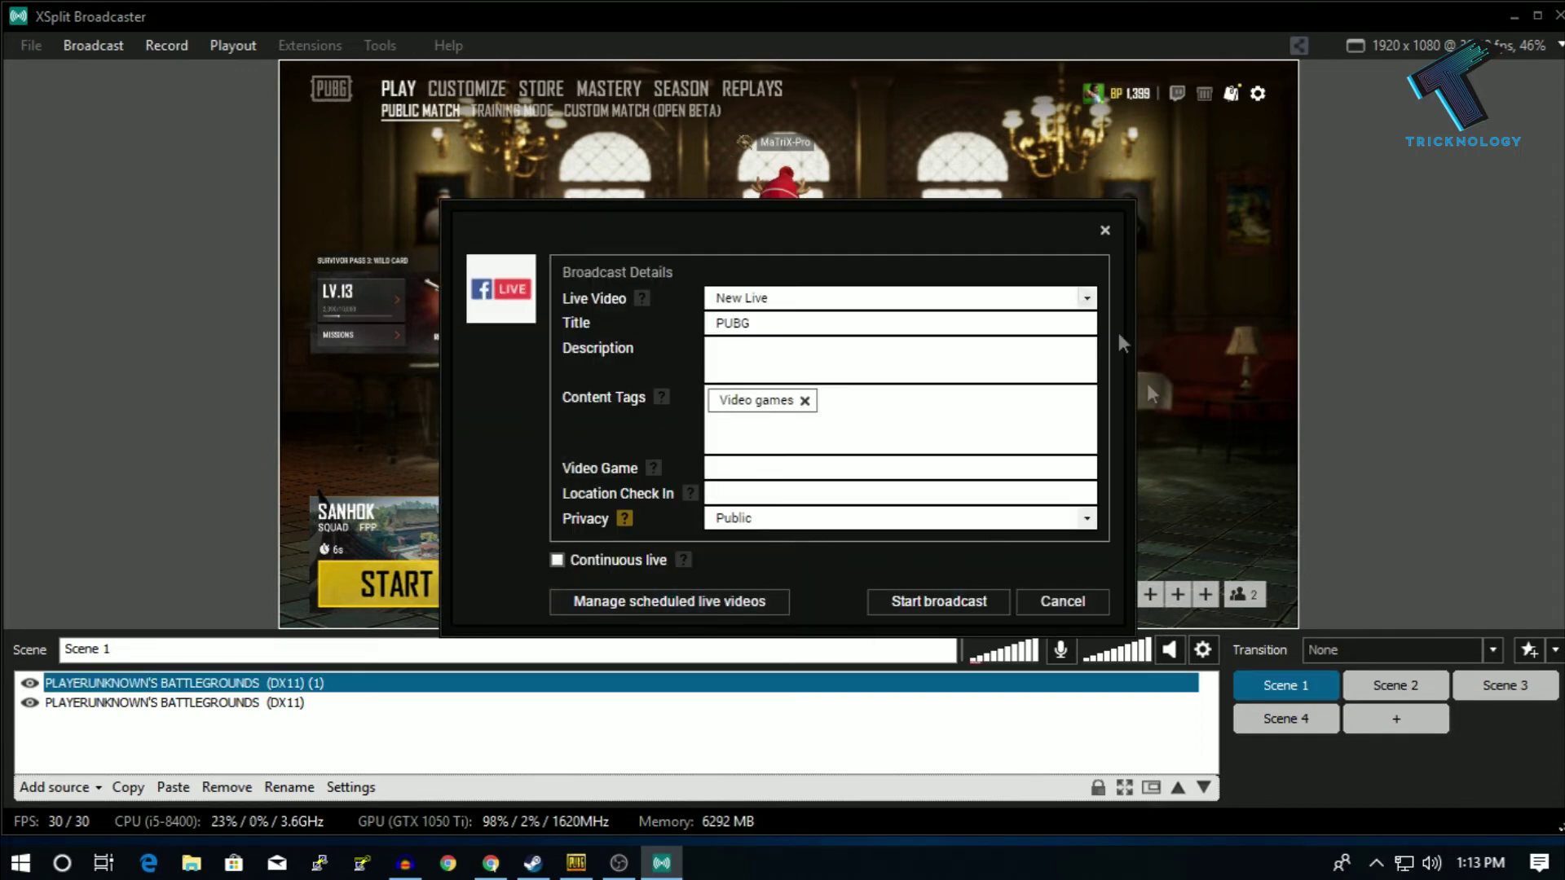
pyautogui.click(969, 608)
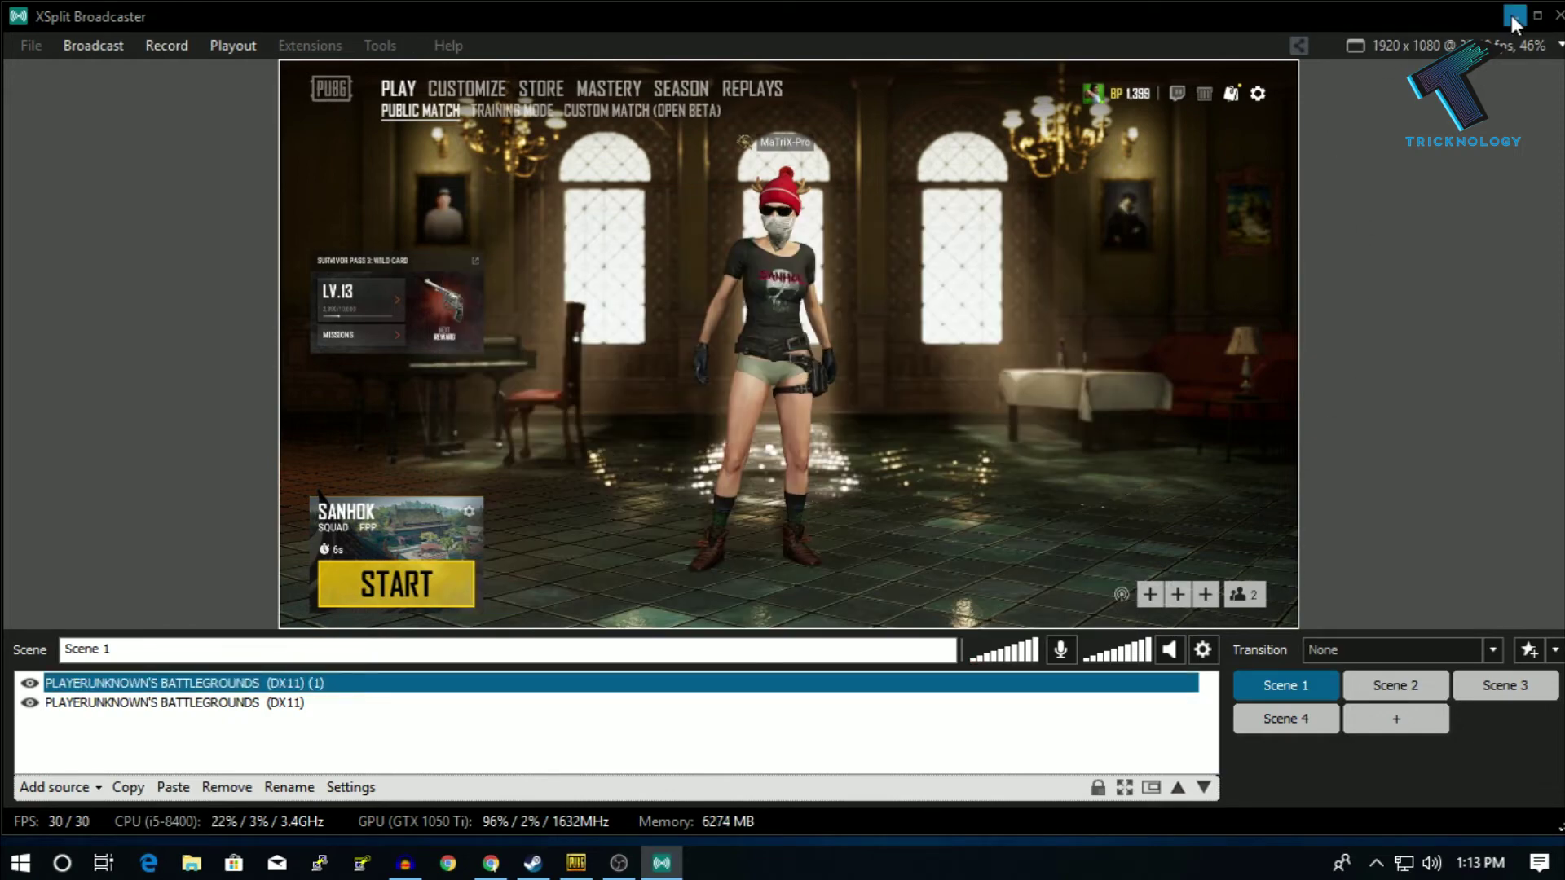
pyautogui.click(1511, 15)
# - Reload the Facebook profile until the newest post shows live, checking its Only me audience
pyautogui.click(490, 862)
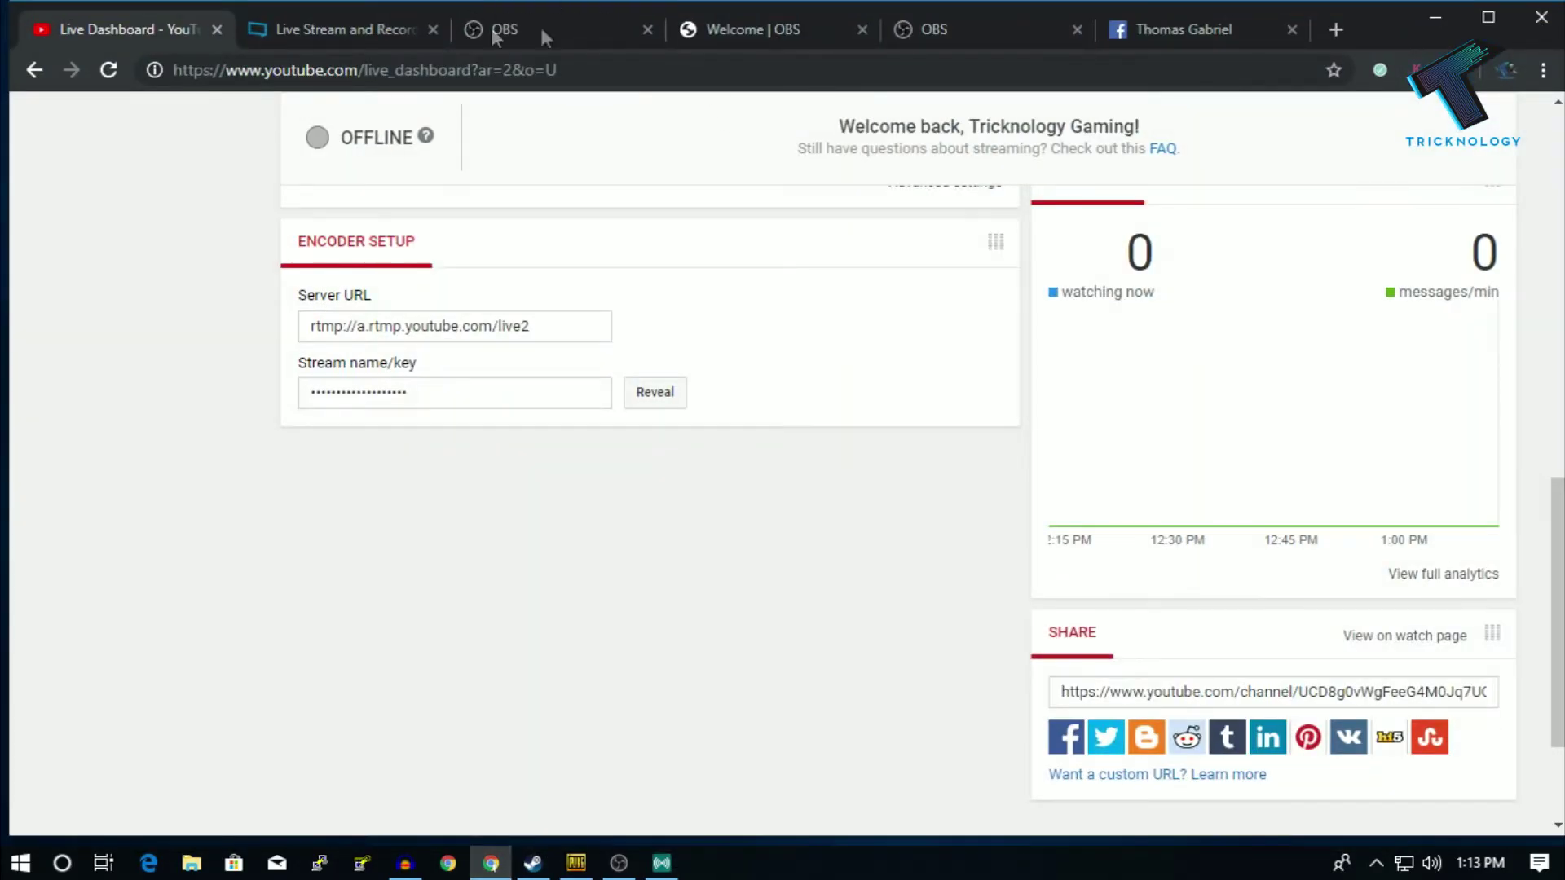
pyautogui.click(1131, 30)
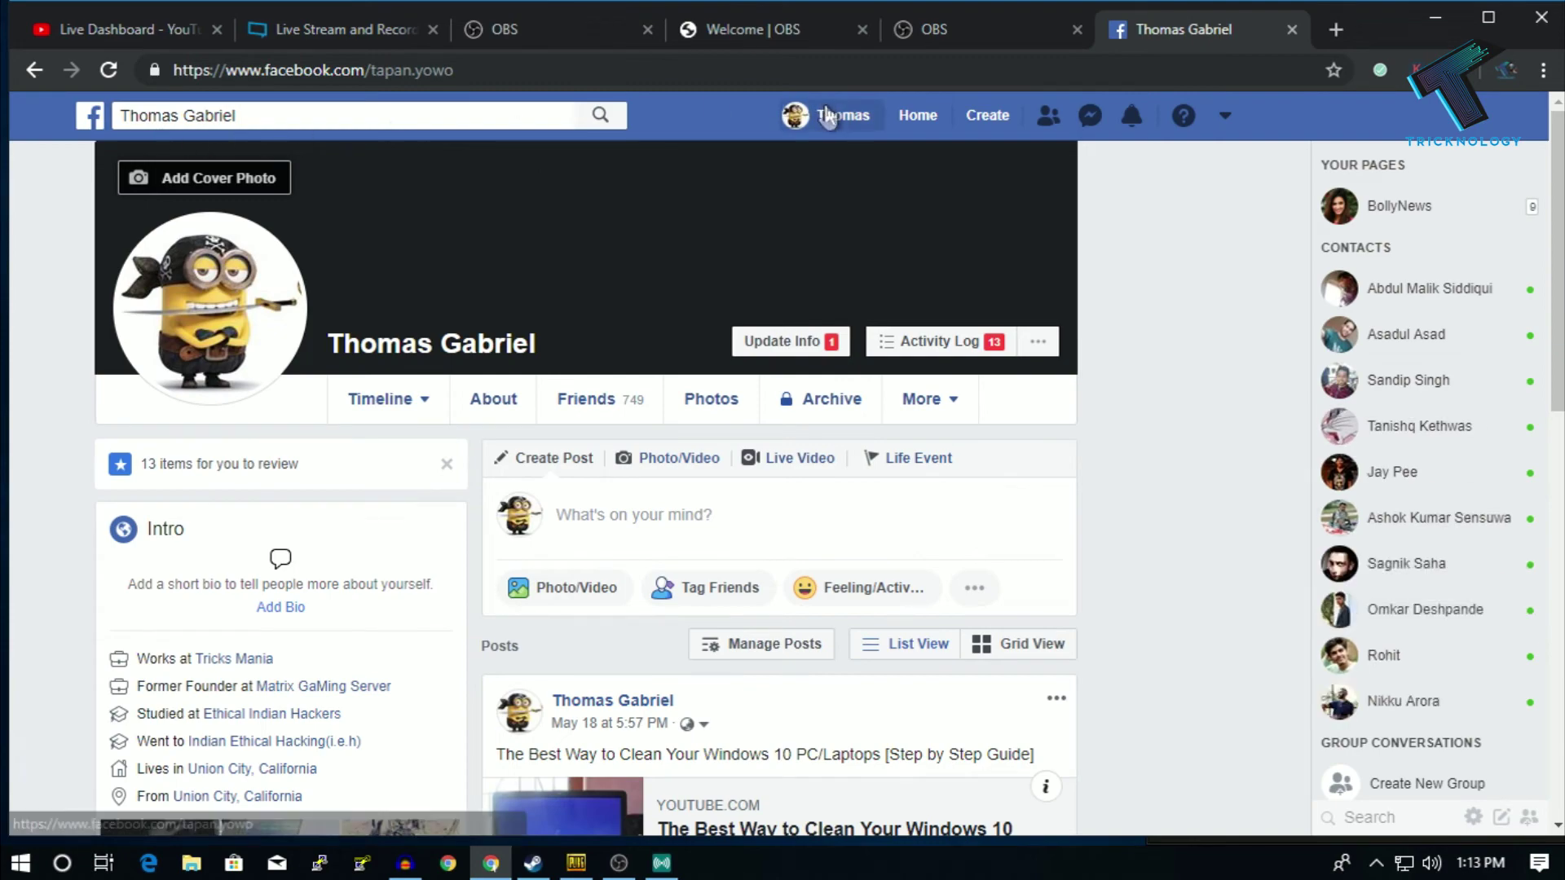
pyautogui.click(827, 117)
pyautogui.scroll(-4, 733, 512)
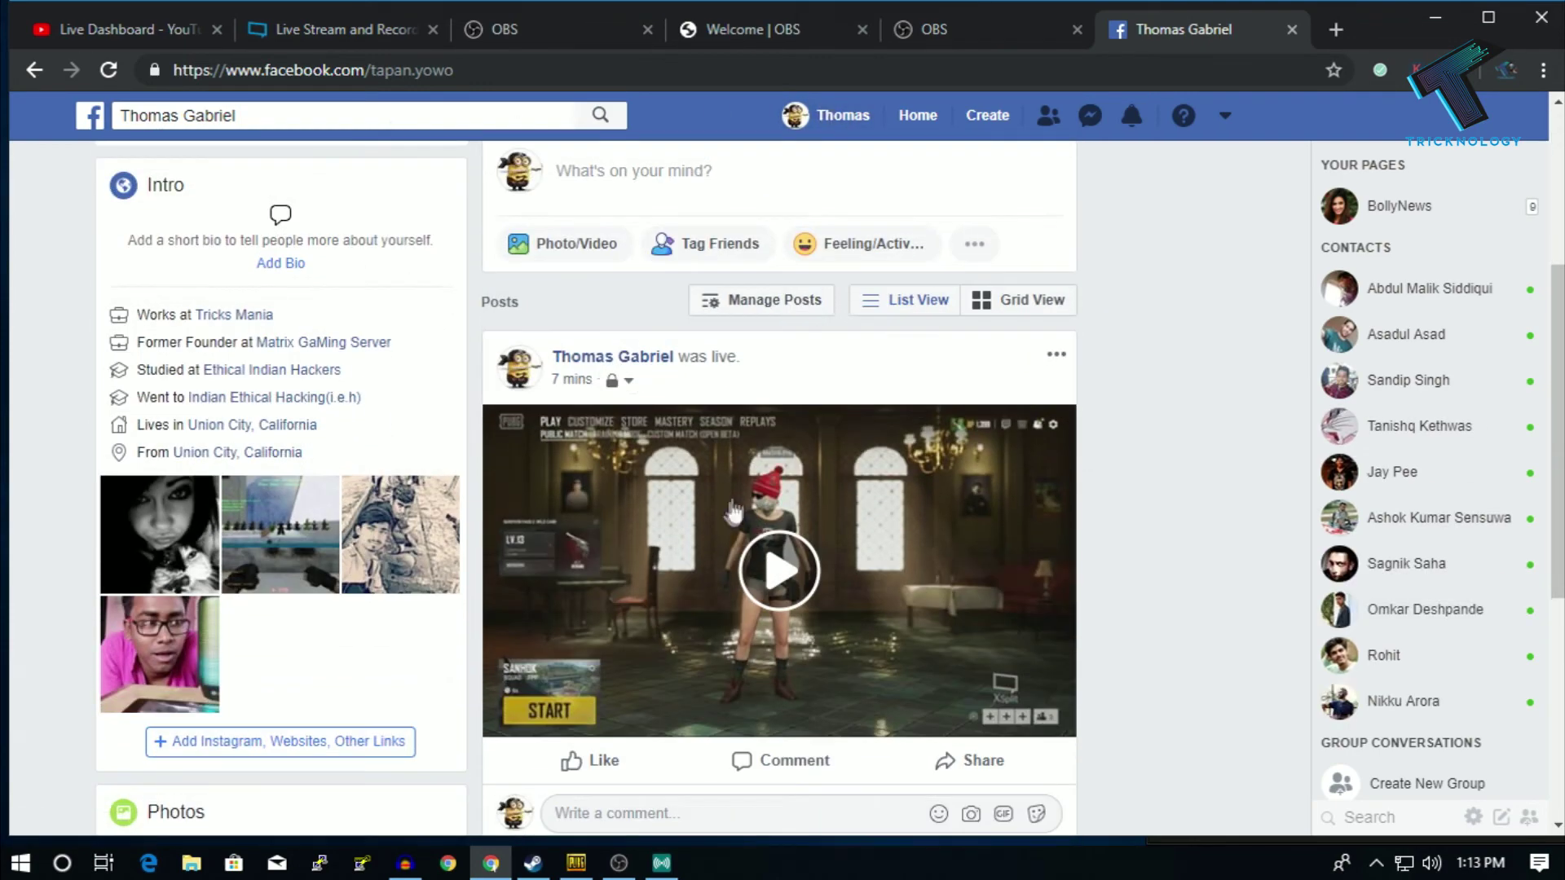
pyautogui.click(827, 115)
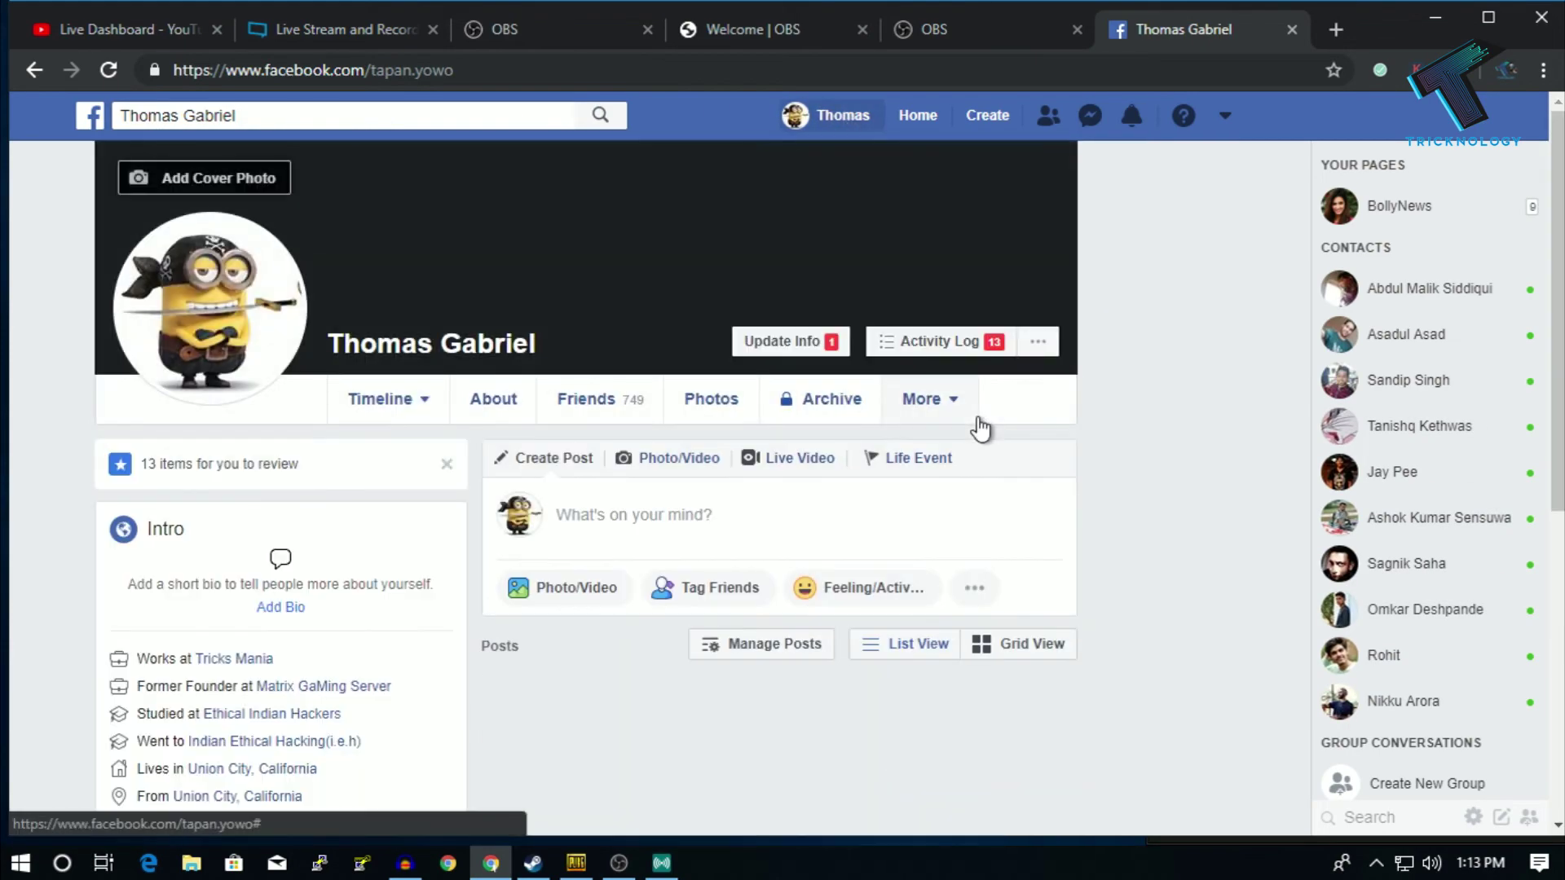
pyautogui.scroll(-4, 980, 428)
pyautogui.click(843, 131)
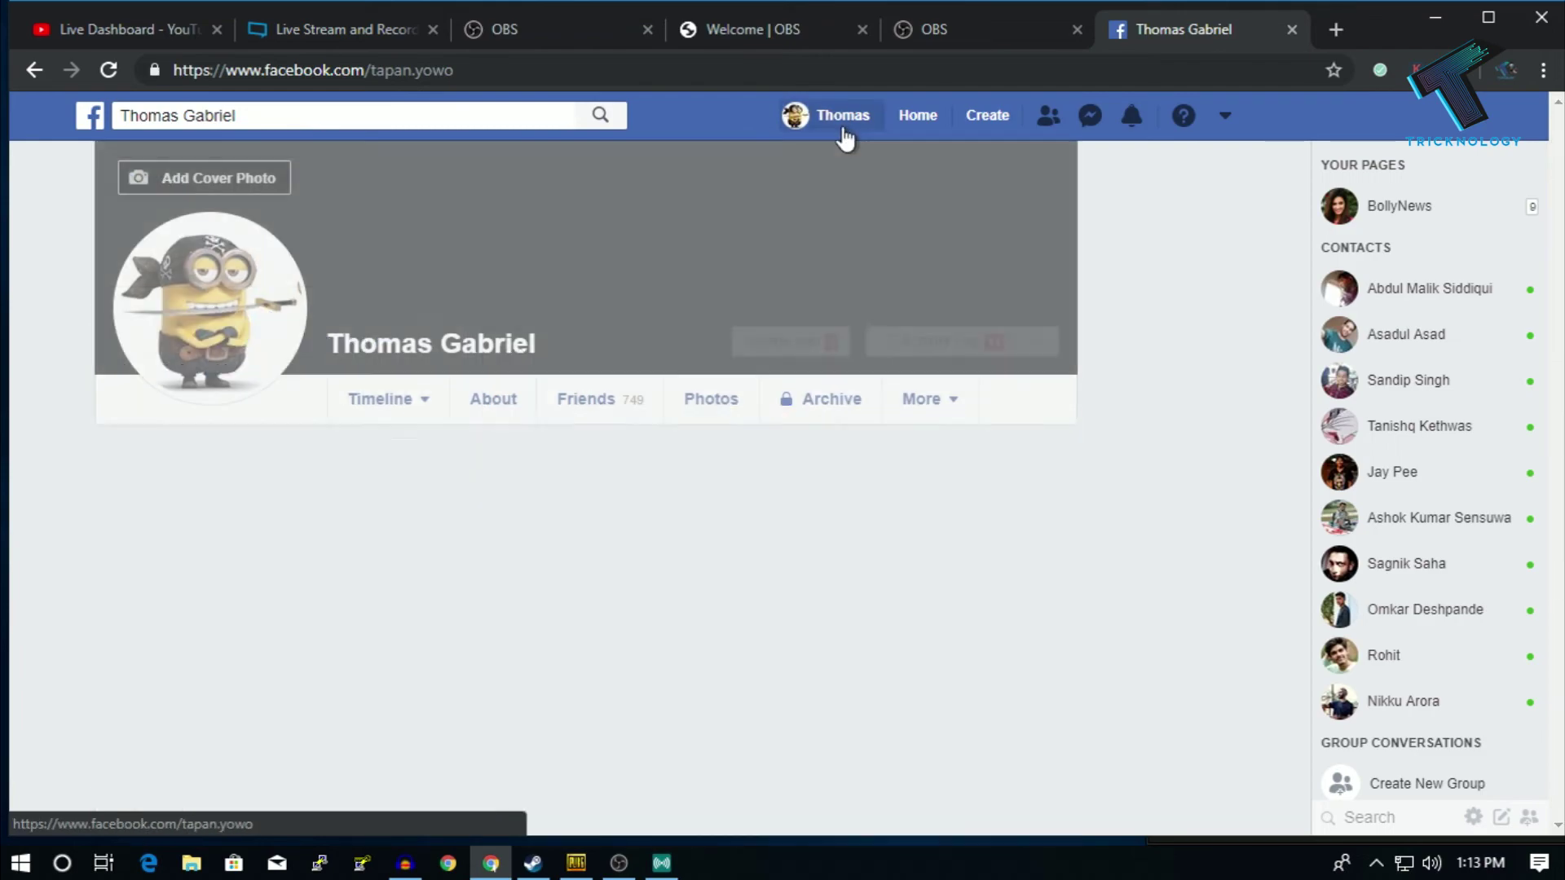
pyautogui.scroll(-5, 845, 134)
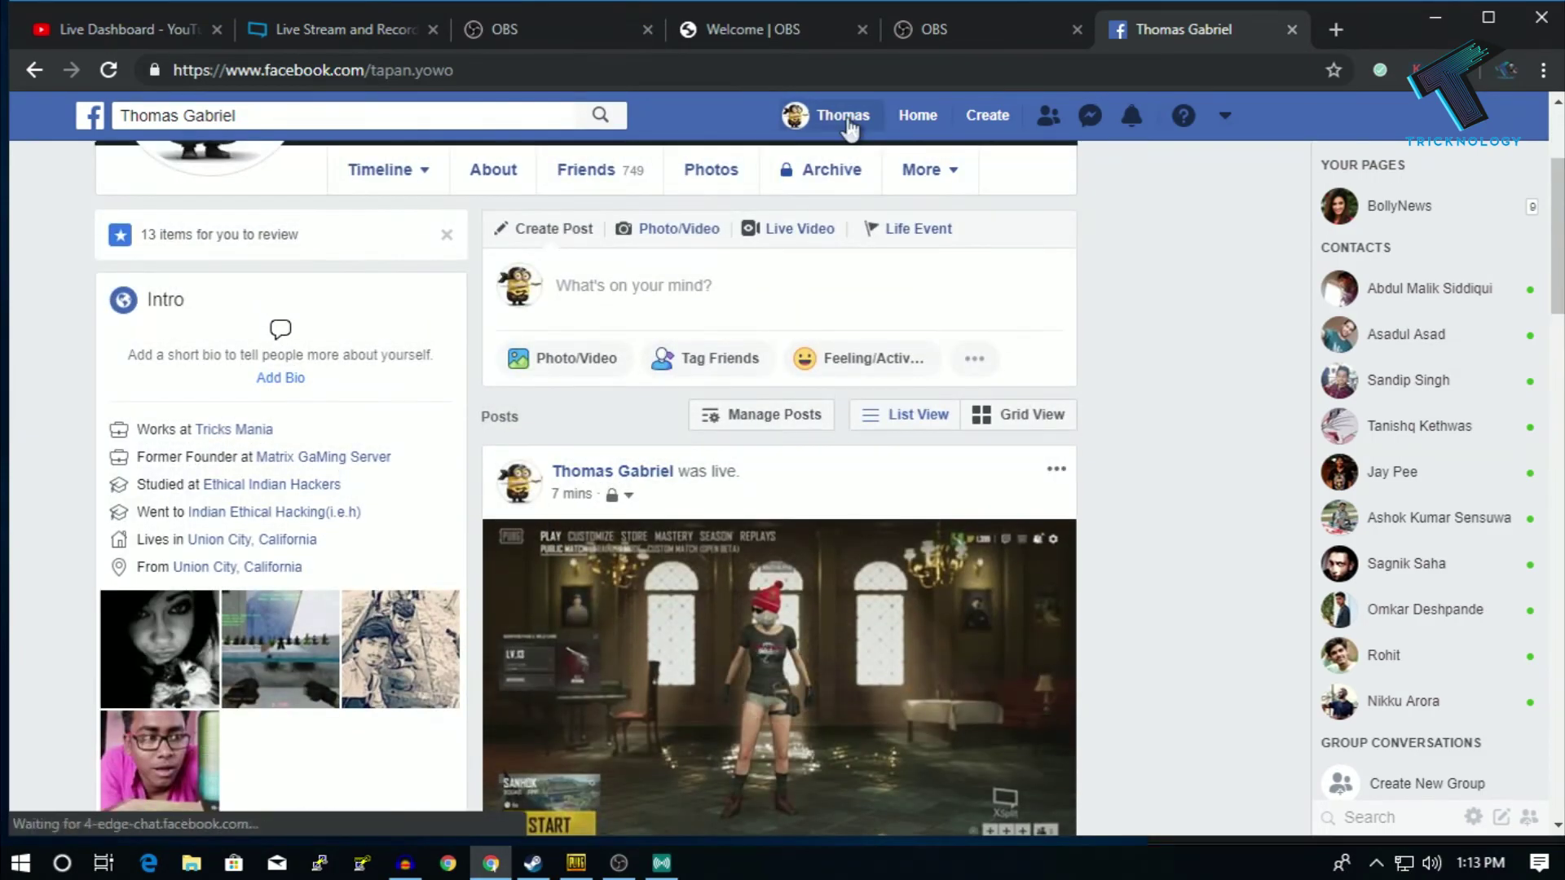
pyautogui.click(848, 127)
pyautogui.scroll(-5, 901, 423)
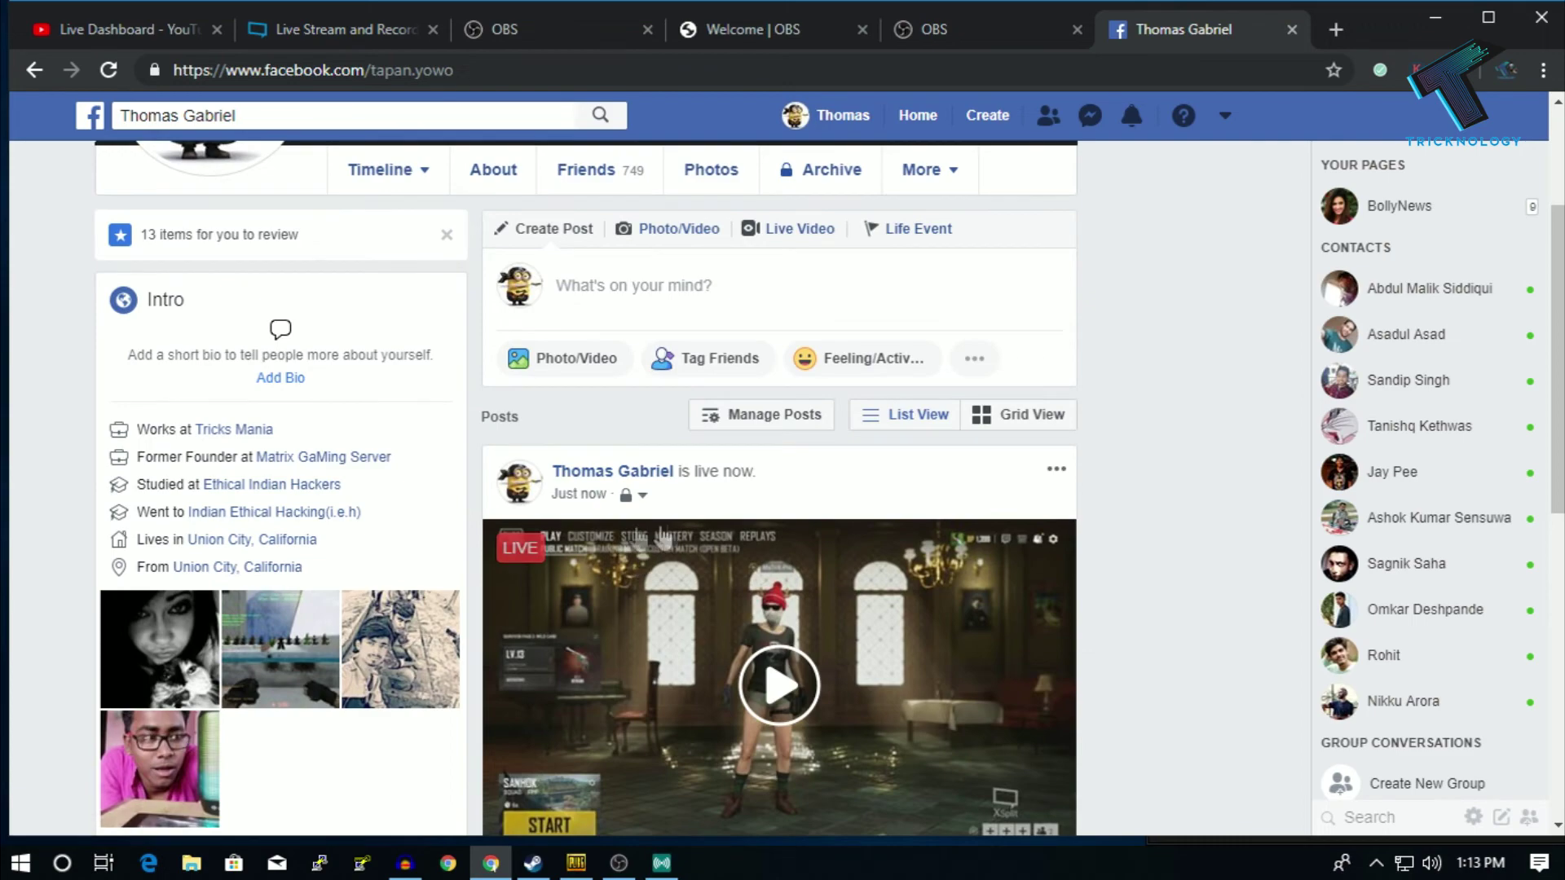
pyautogui.scroll(-2, 607, 542)
pyautogui.scroll(-2, 658, 279)
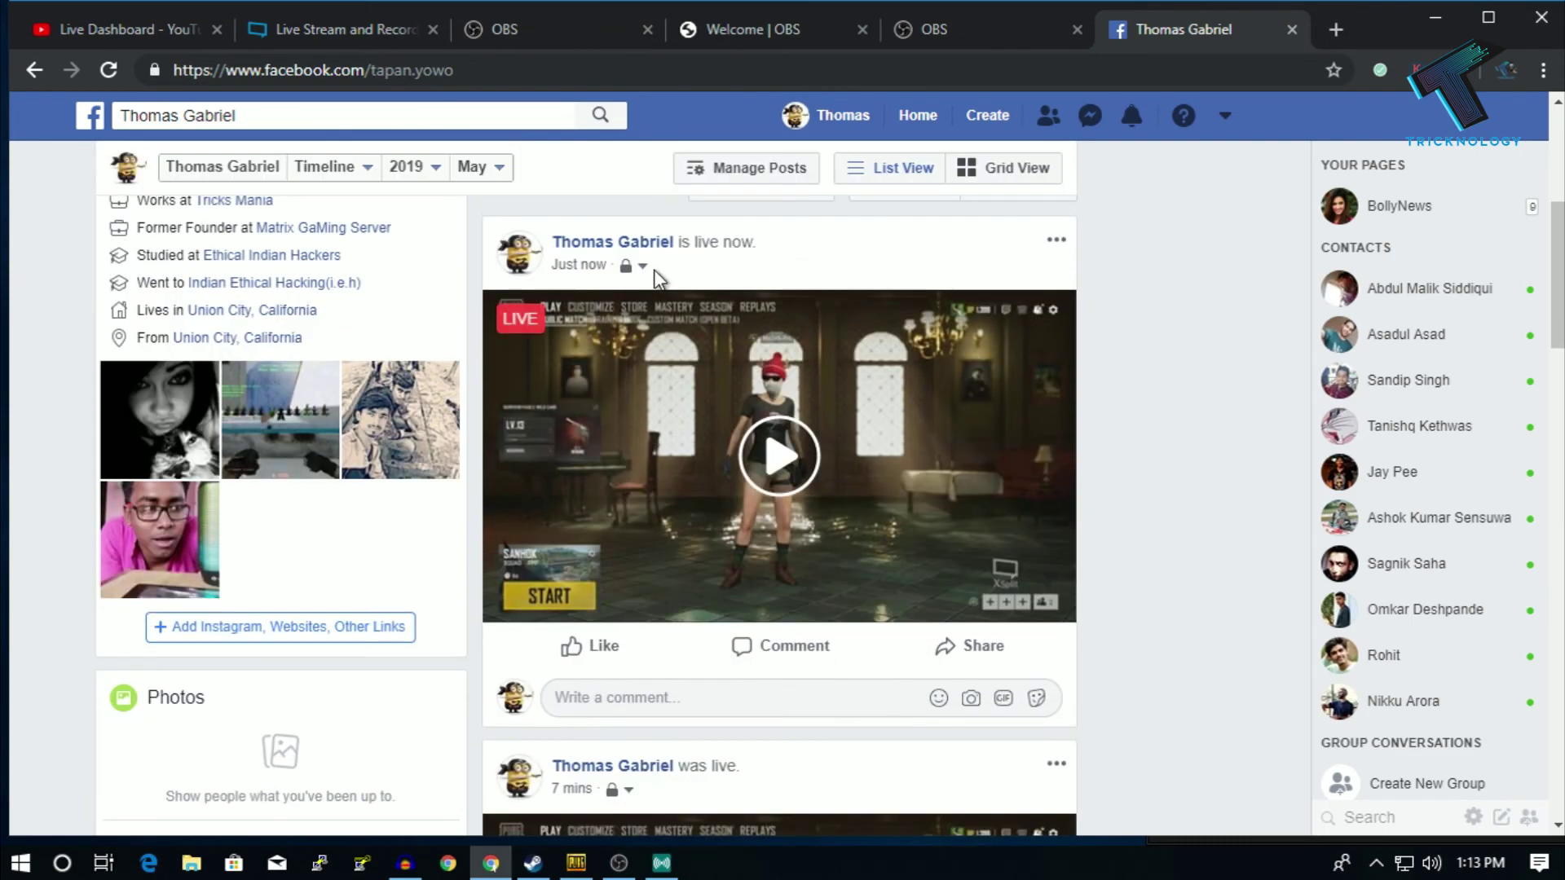
pyautogui.click(635, 265)
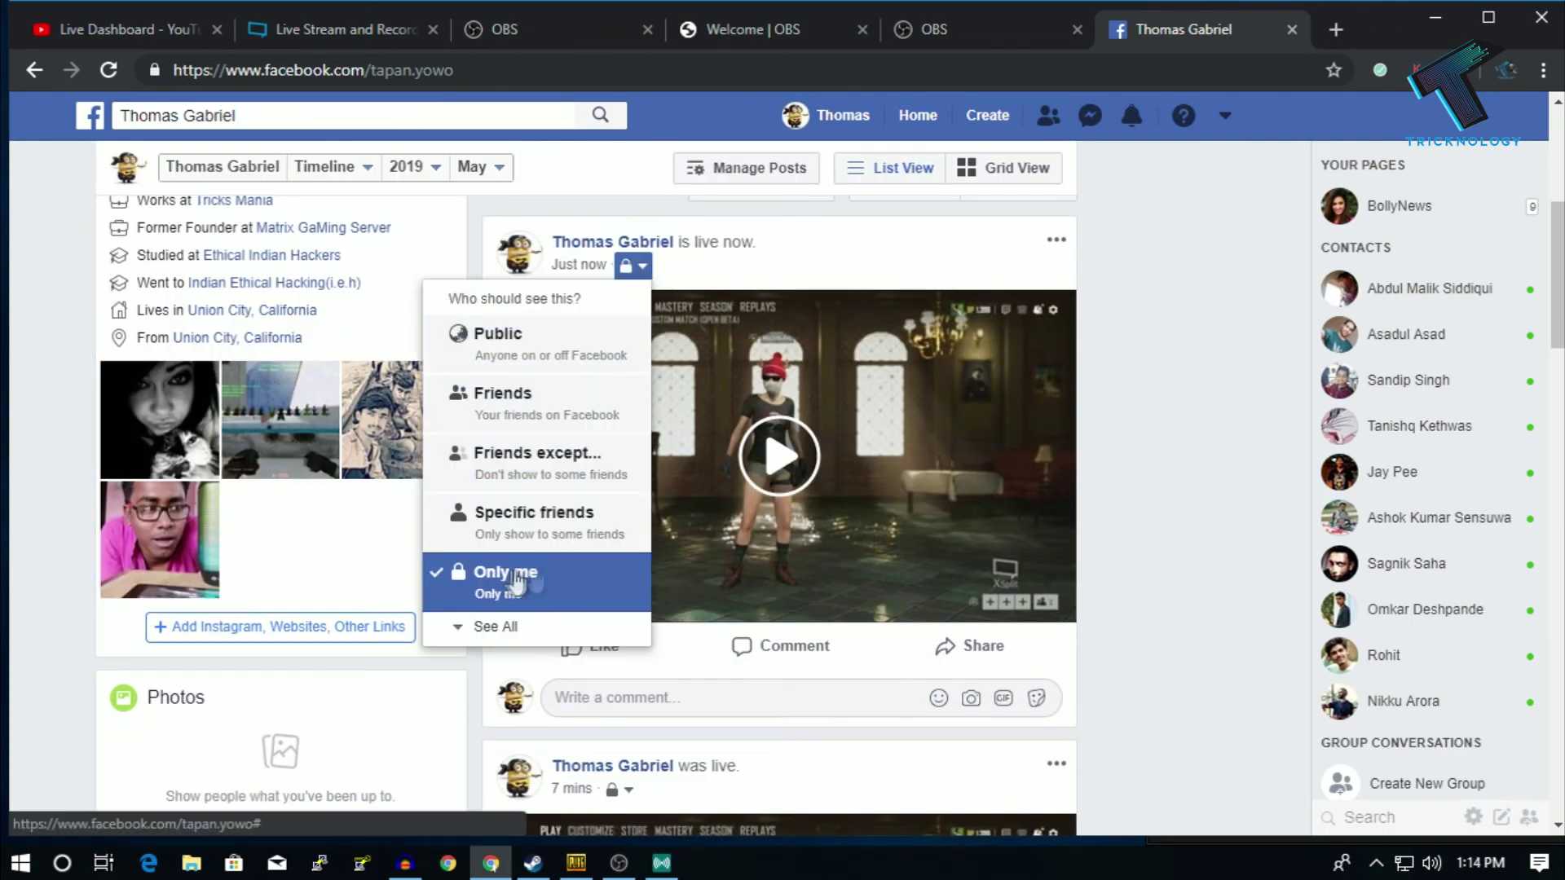
pyautogui.click(593, 345)
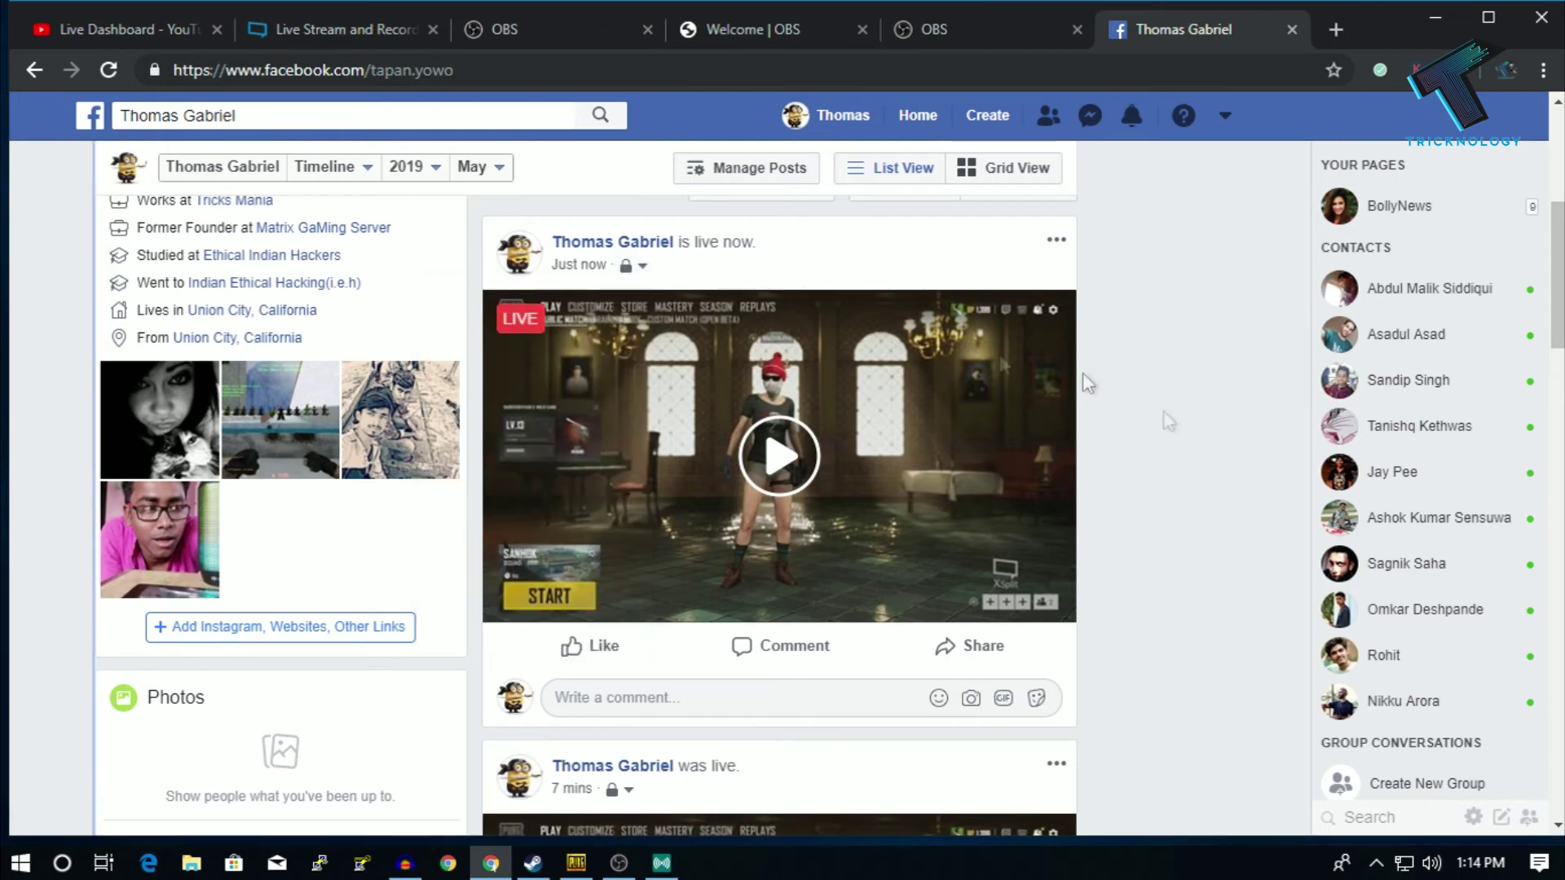
# - Start the OBS stream to YouTube, then minimize OBS
pyautogui.click(619, 864)
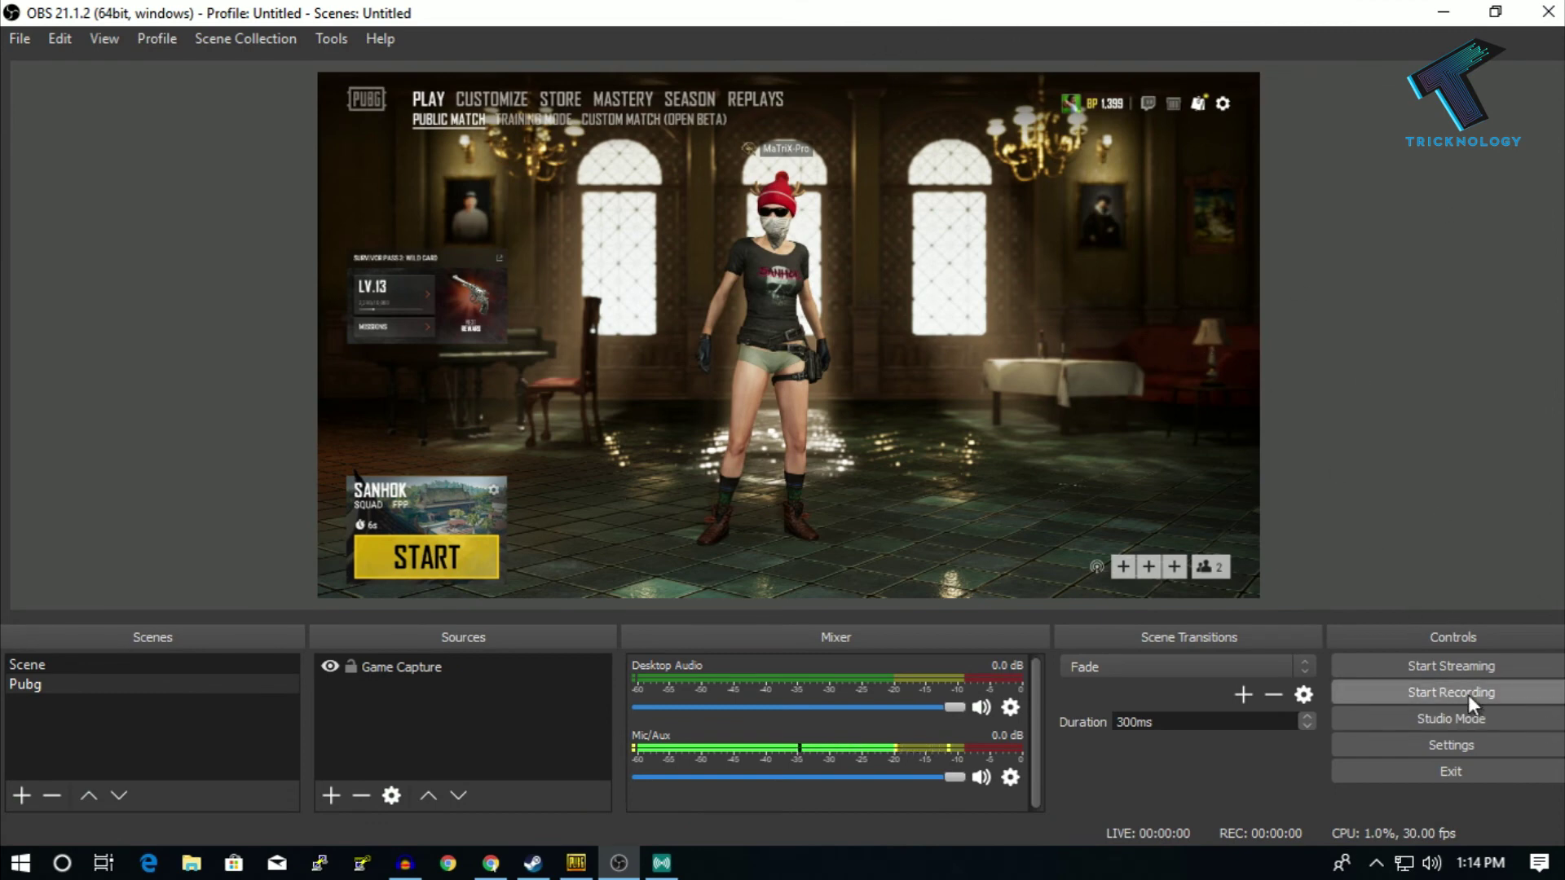
pyautogui.click(1455, 668)
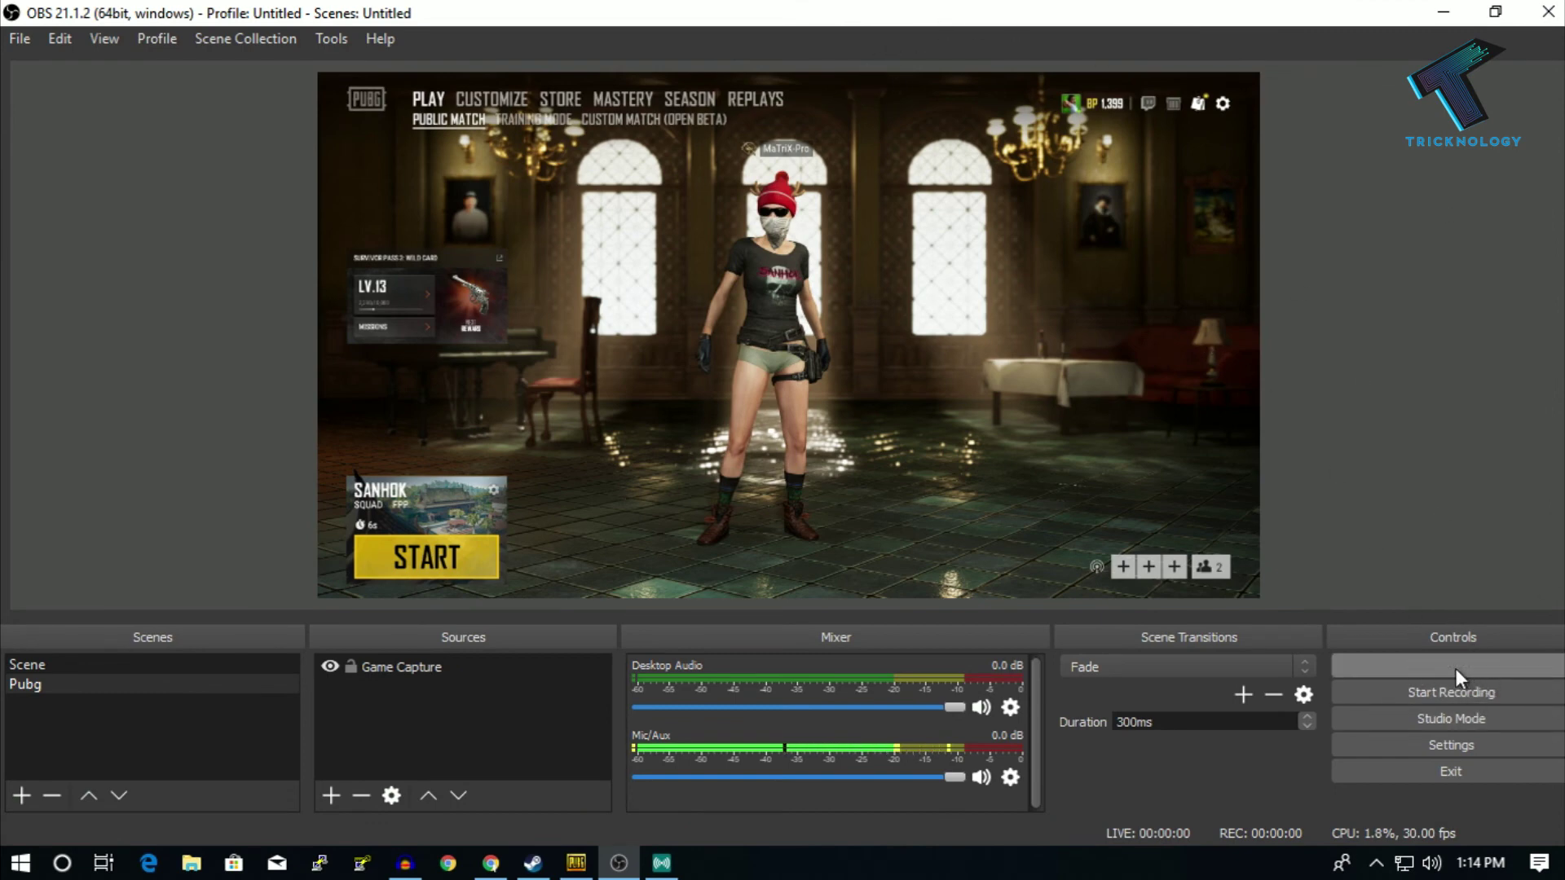
pyautogui.click(1438, 14)
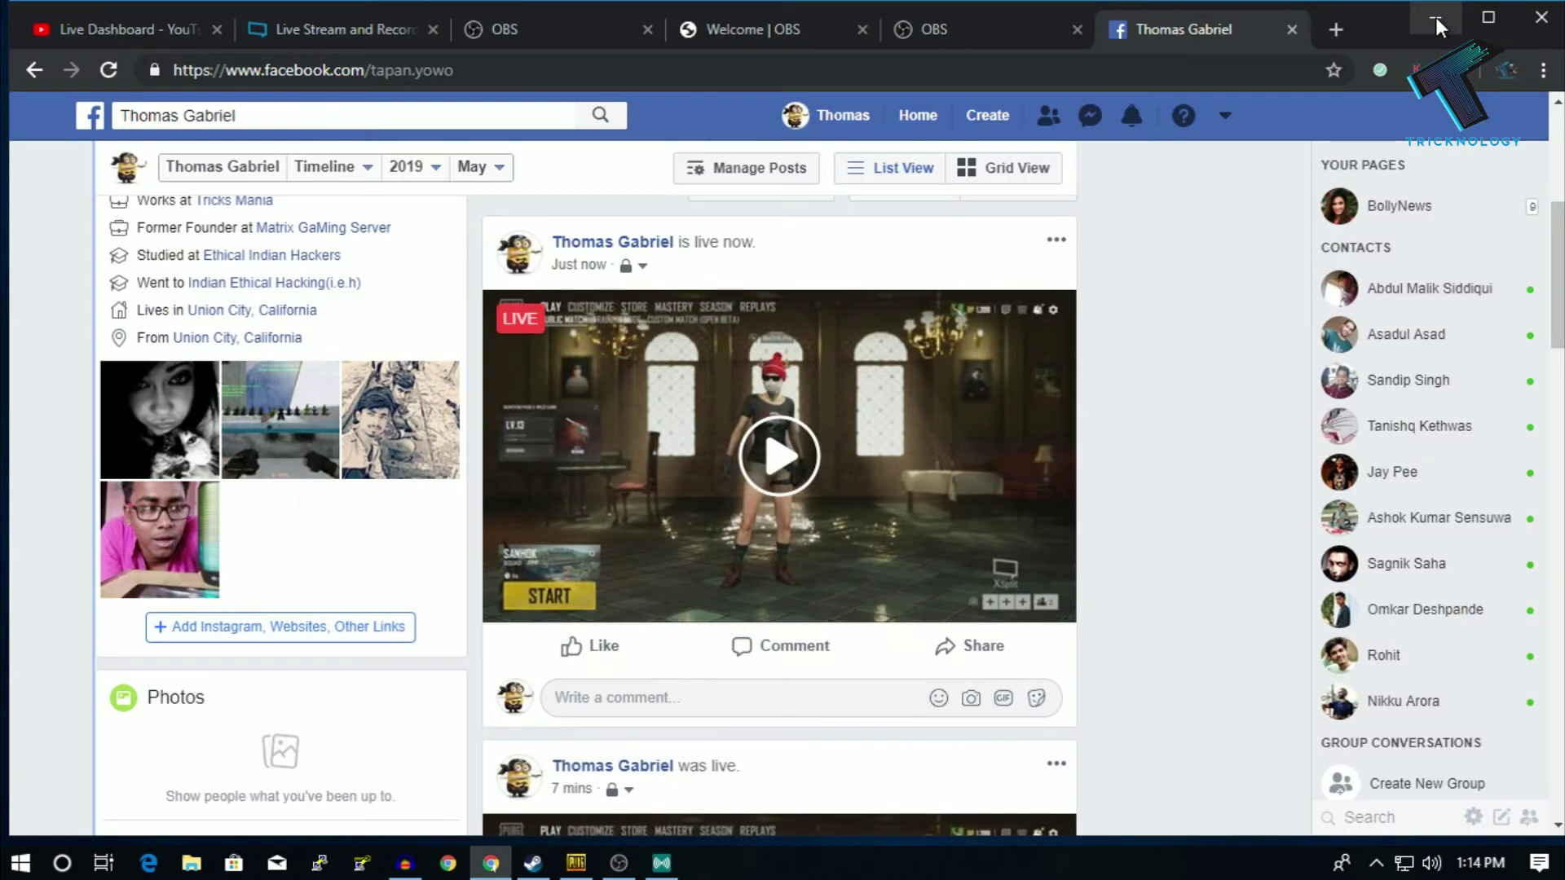
# - Check the YouTube Live Dashboard until the stream status reads LIVE
pyautogui.click(105, 31)
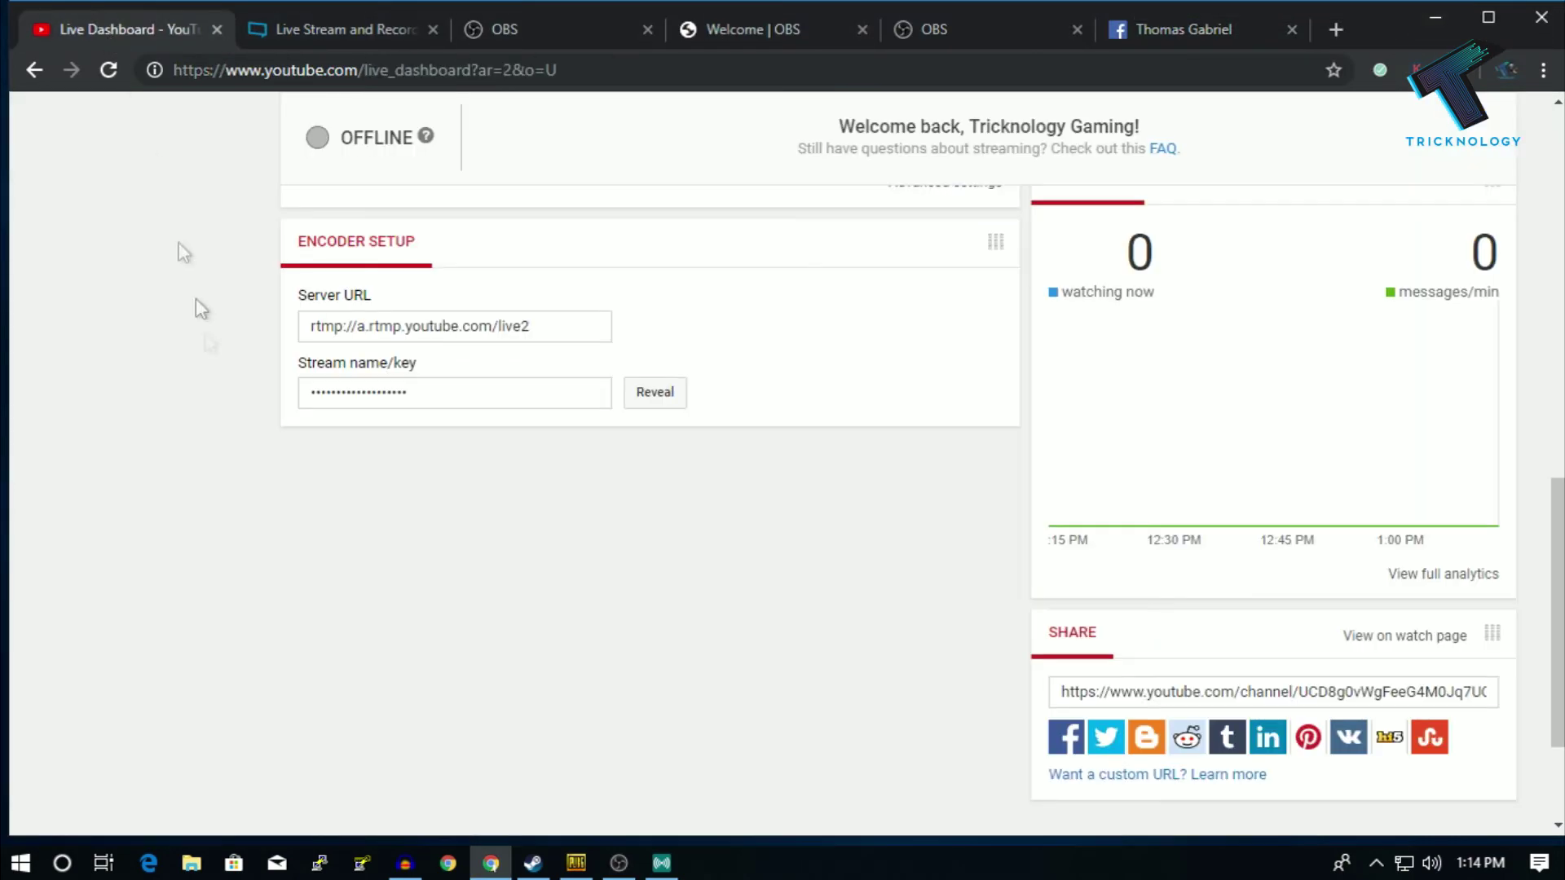
pyautogui.scroll(10, 204, 367)
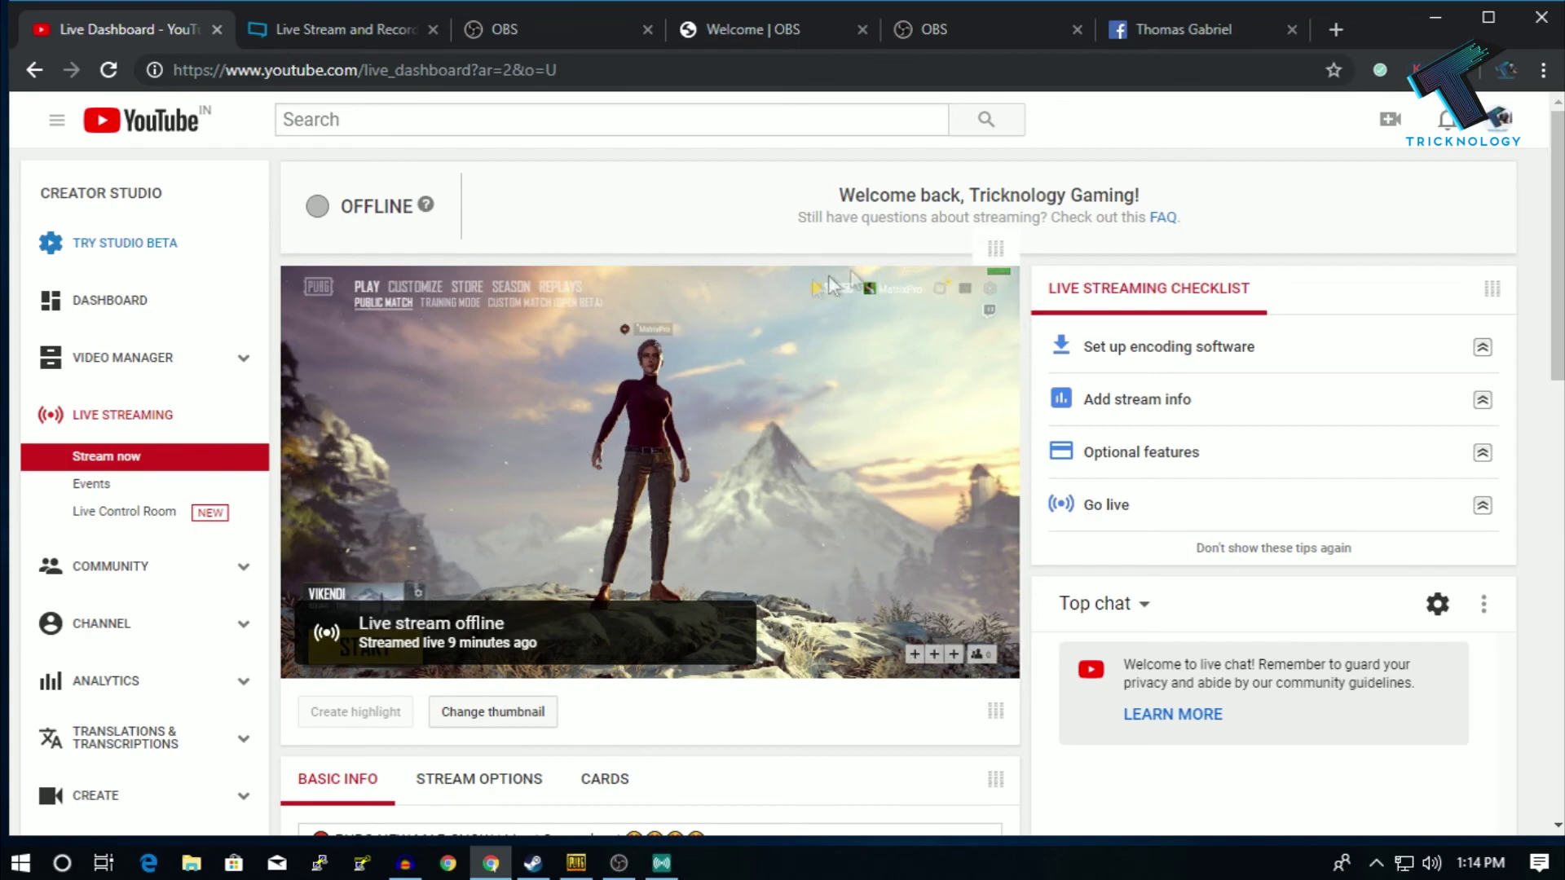
pyautogui.scroll(-3, 657, 226)
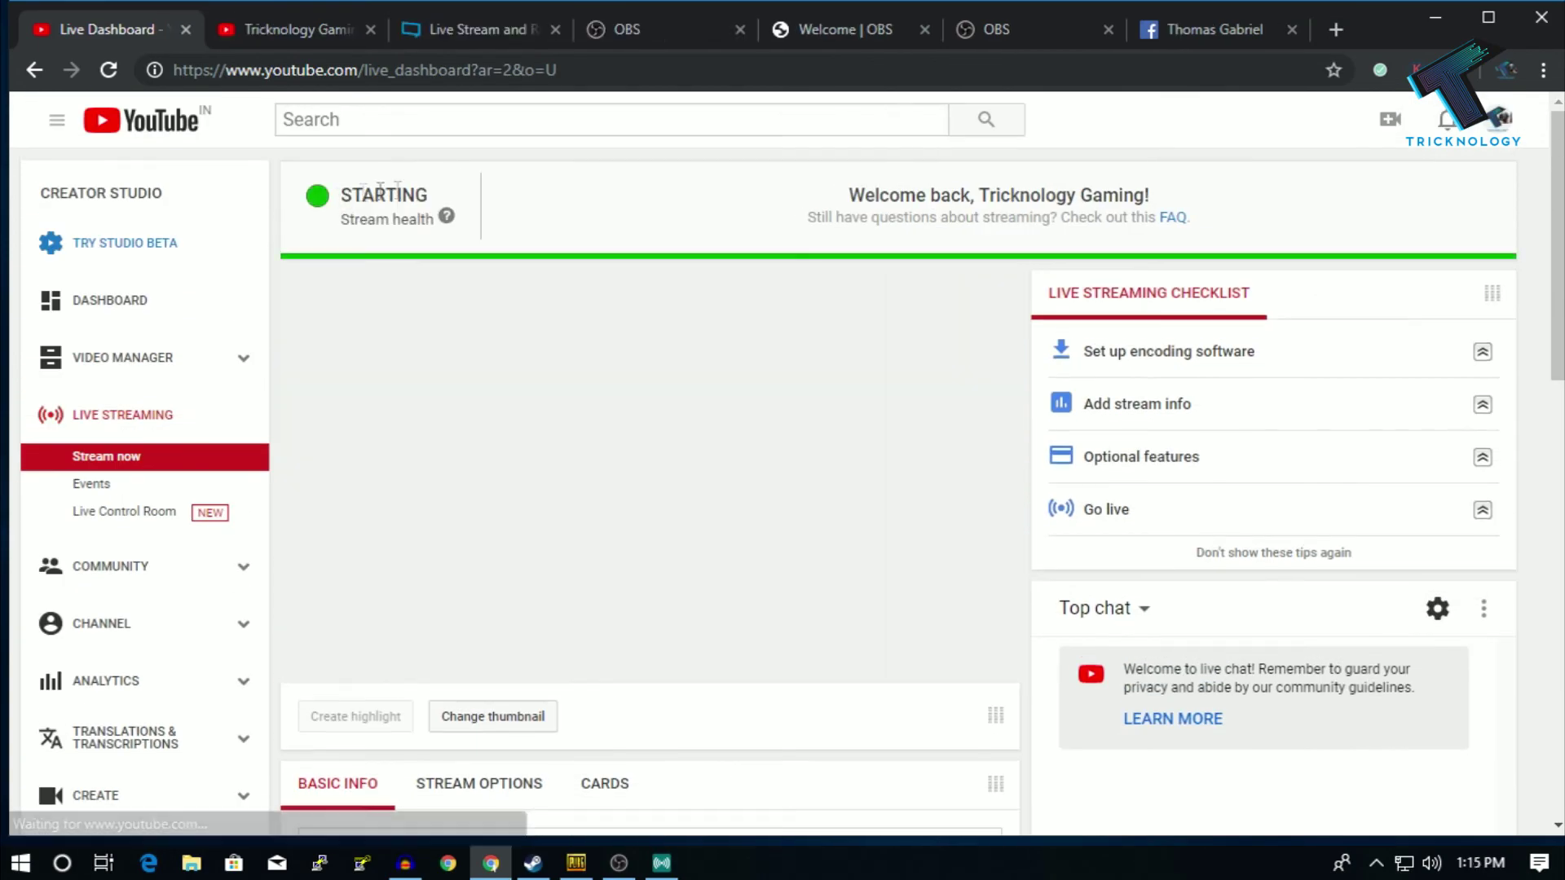
pyautogui.scroll(-4, 470, 199)
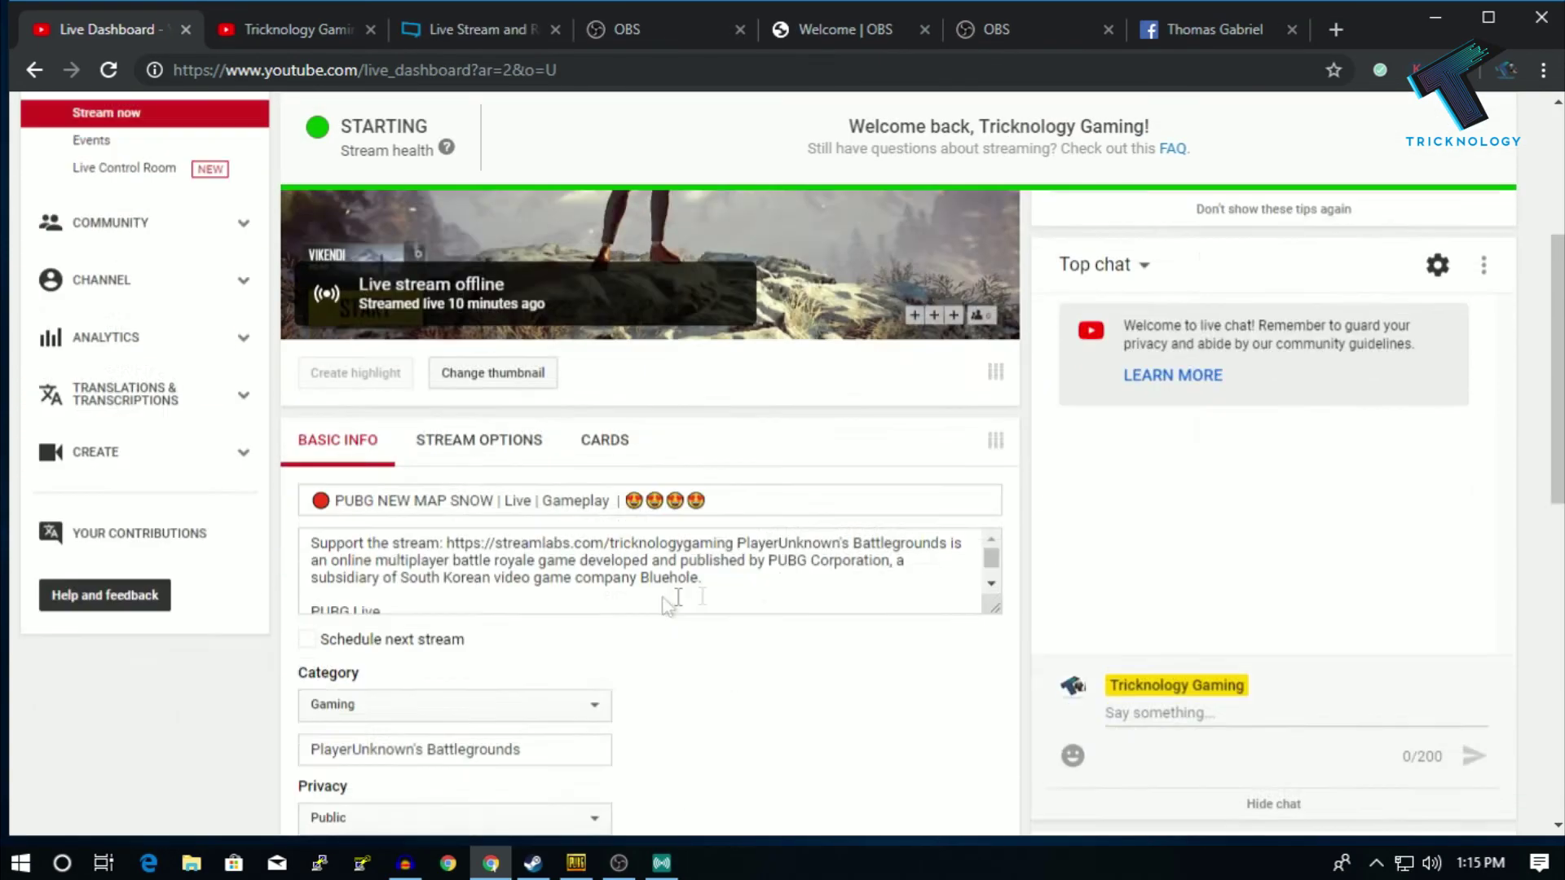
pyautogui.scroll(3, 587, 270)
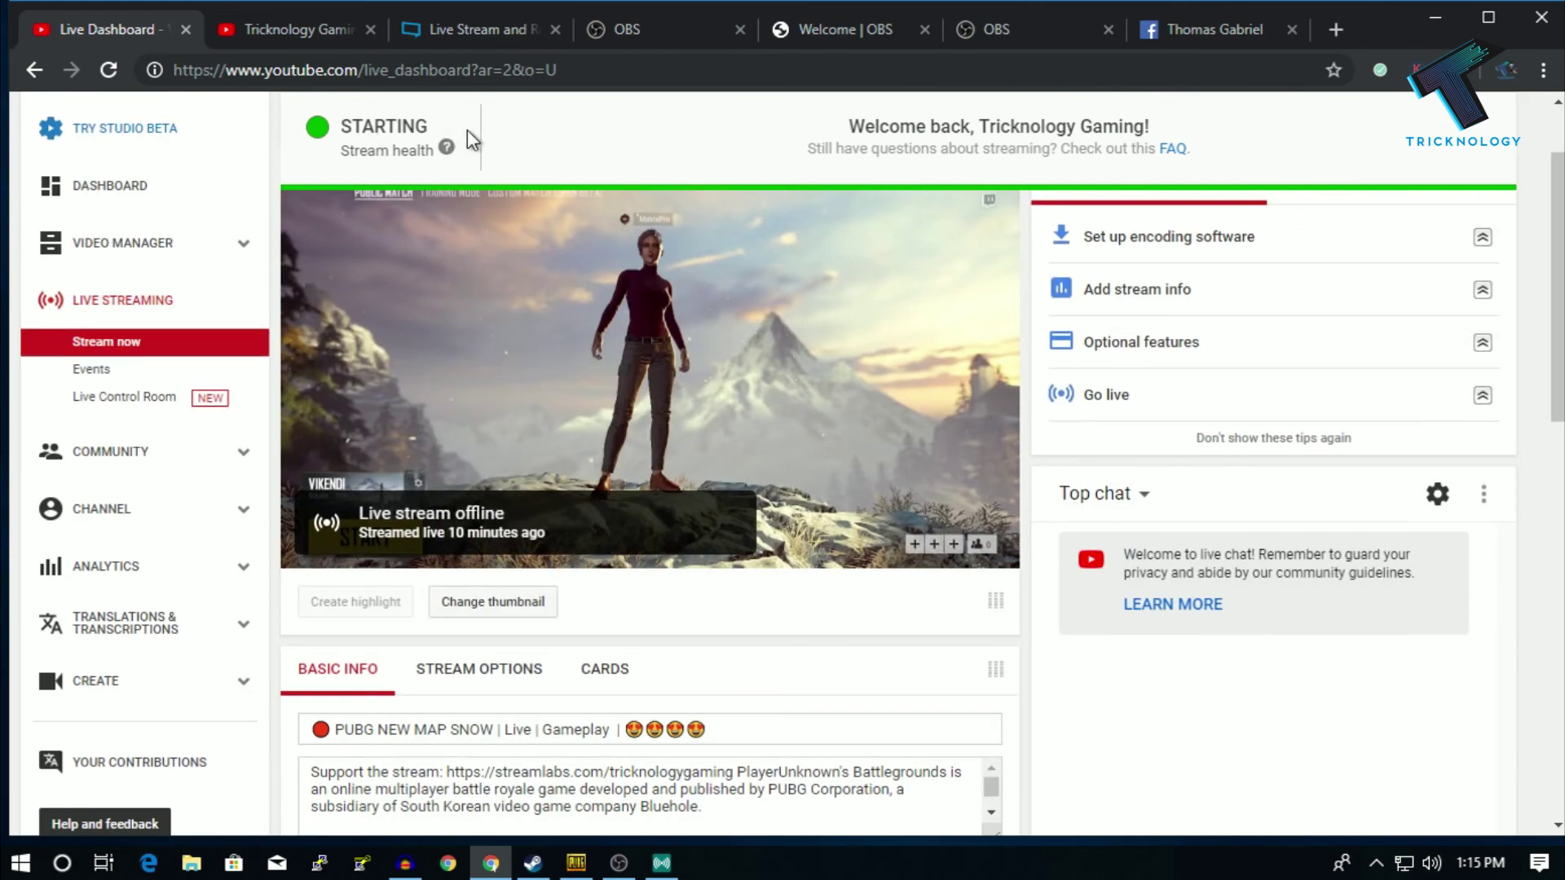
pyautogui.scroll(-3, 647, 354)
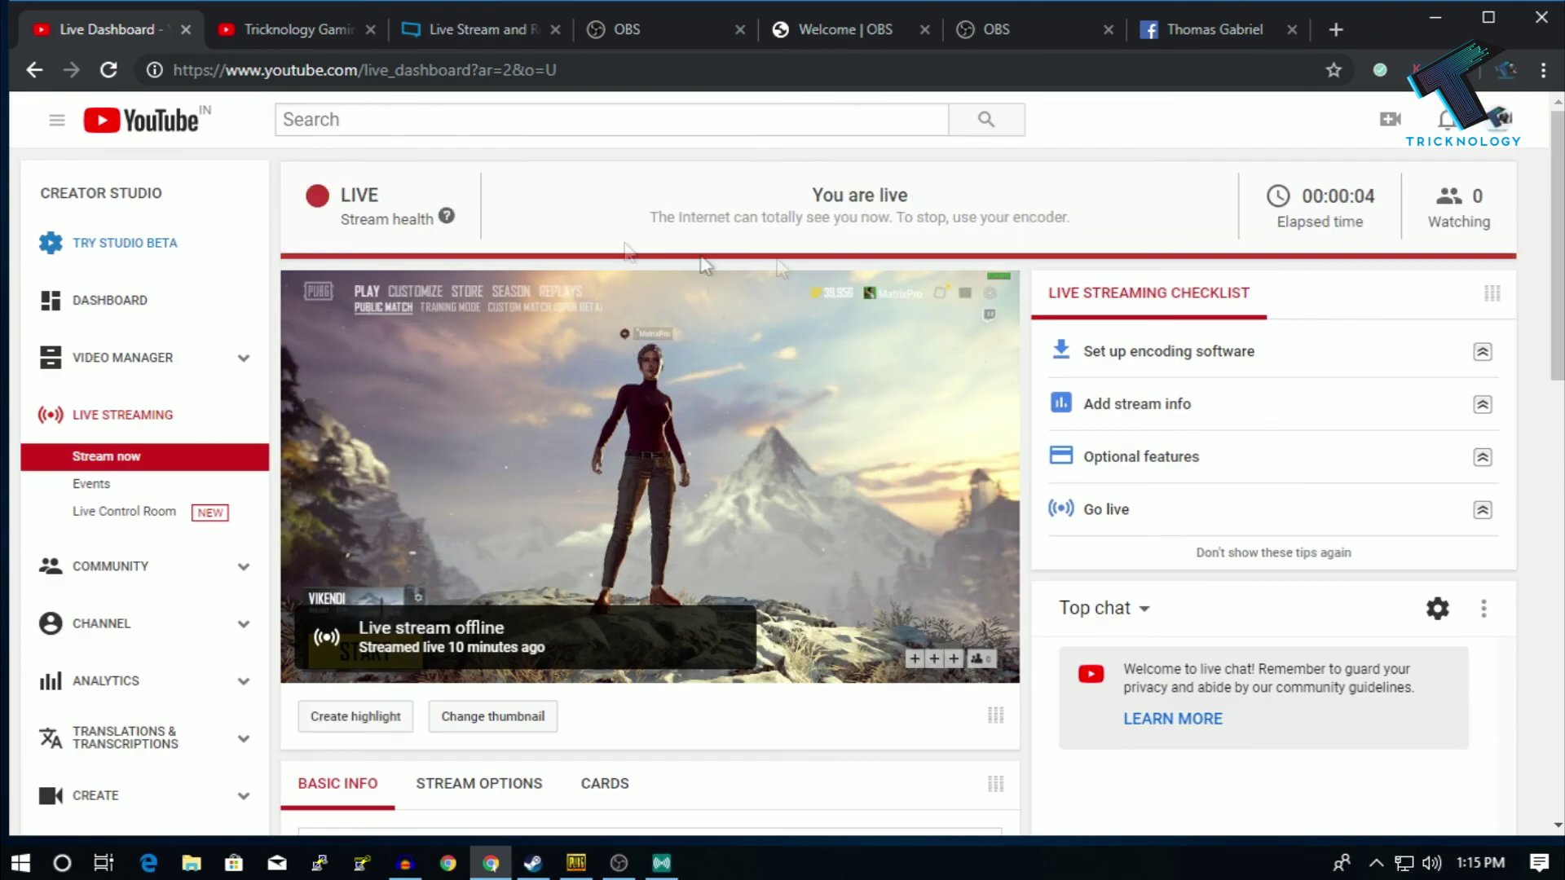
# - Recheck the Facebook live post, return to YouTube, and minimize Chrome to show the desktop
pyautogui.click(1201, 31)
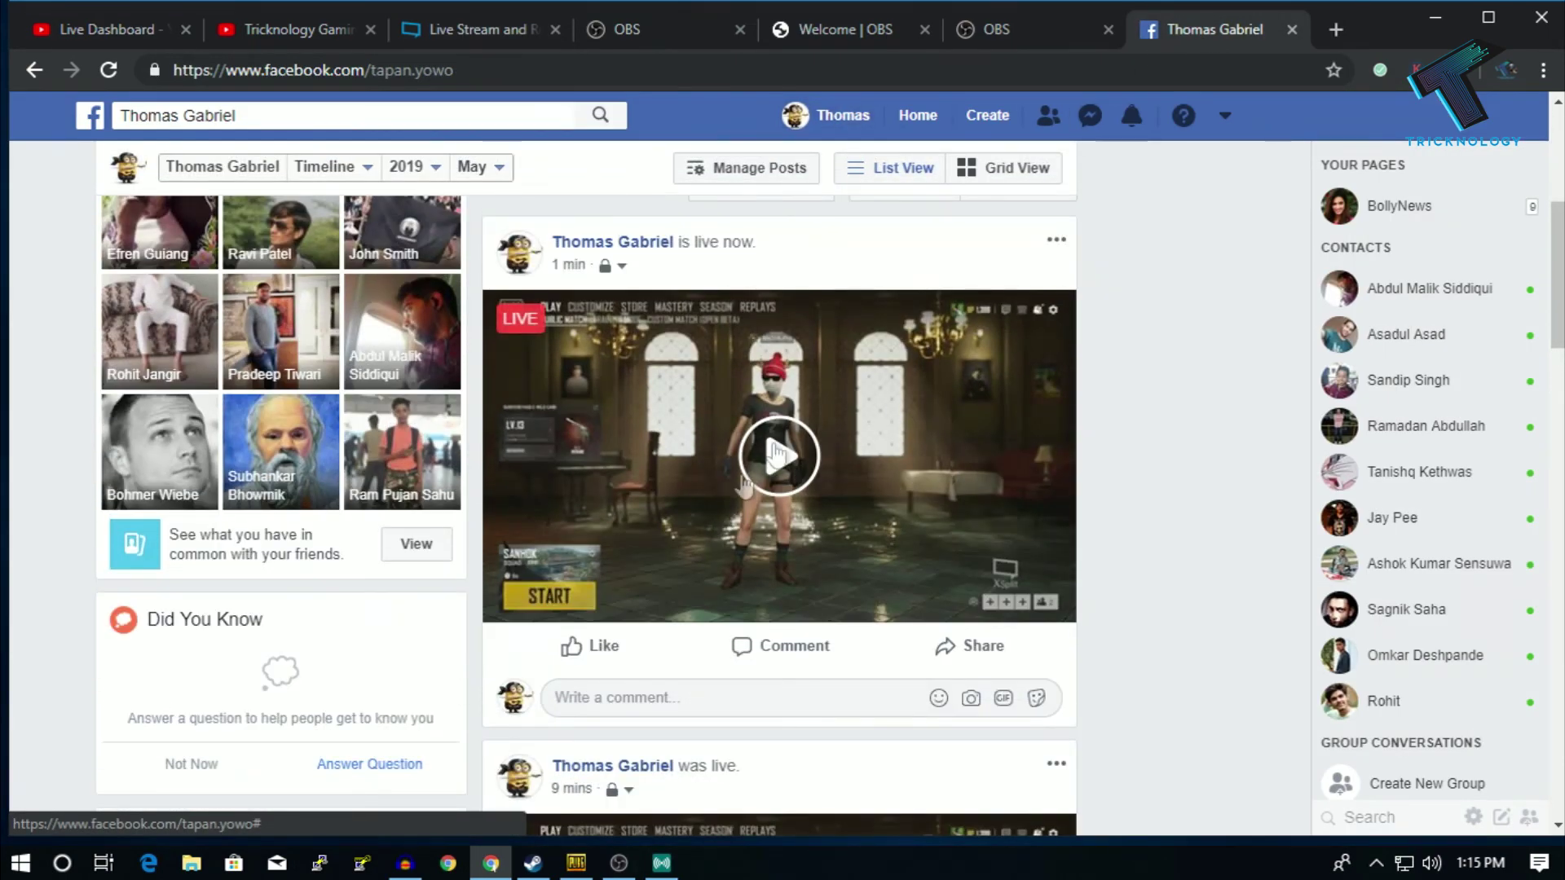
pyautogui.click(120, 31)
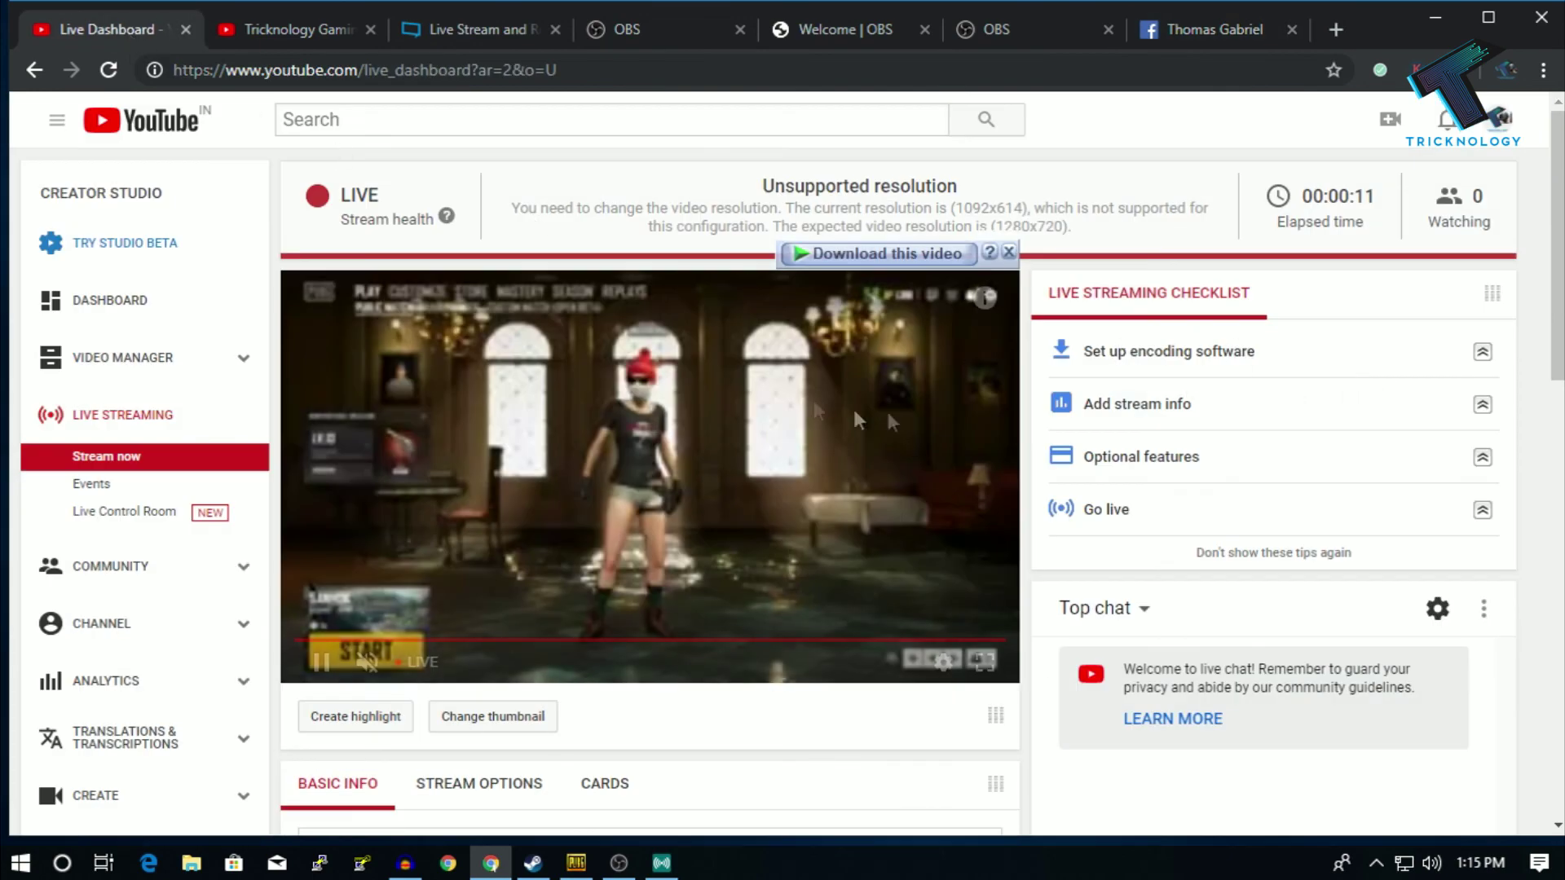
pyautogui.click(1432, 24)
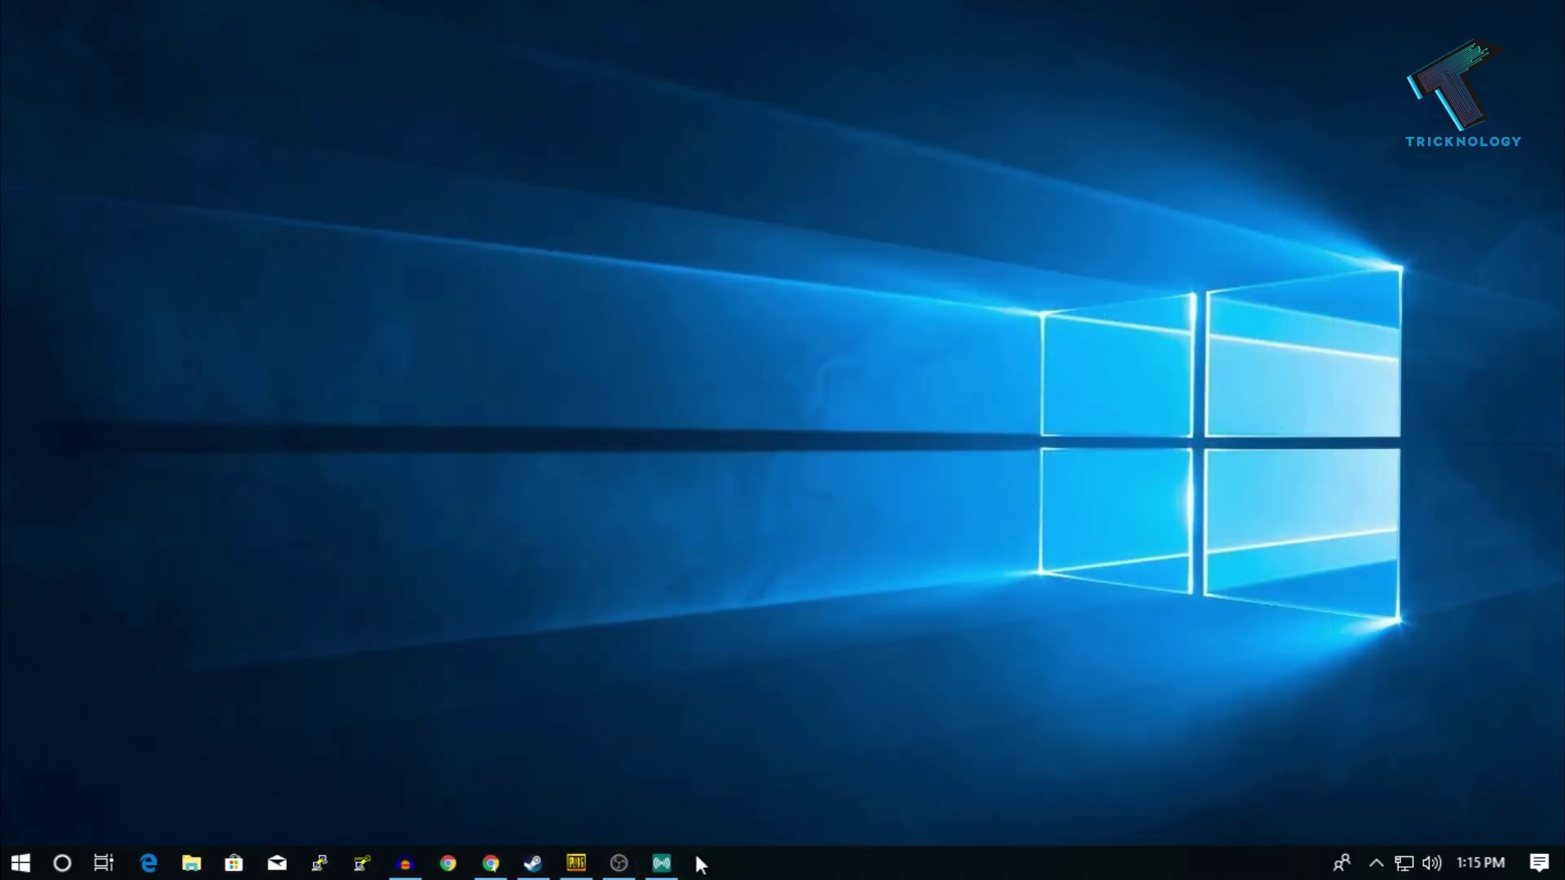